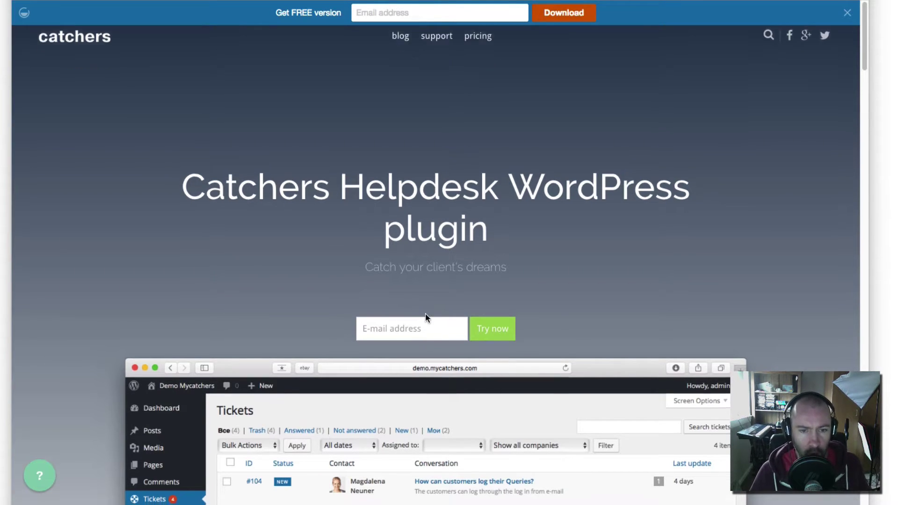
- Review the Catchers Helpdesk home page, including the ticket tracking section and key features such as WP theme integration
scroll(778, 160, "down", 2)
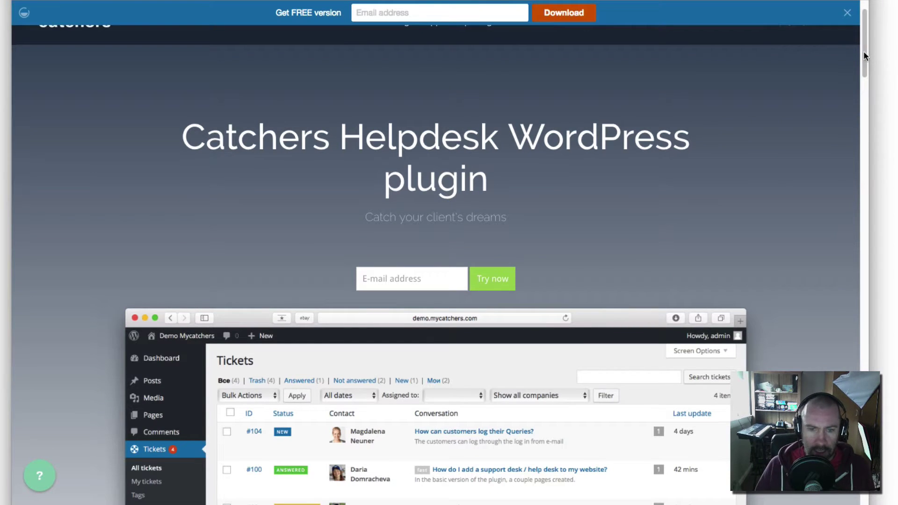
scroll(864, 52, "down", 5)
left_click_drag(868, 80, 868, 95)
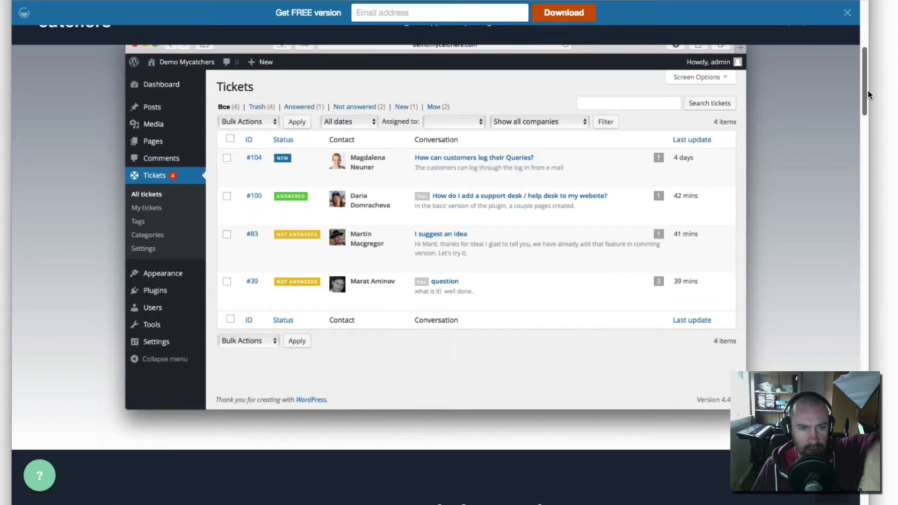
left_click_drag(868, 94, 866, 176)
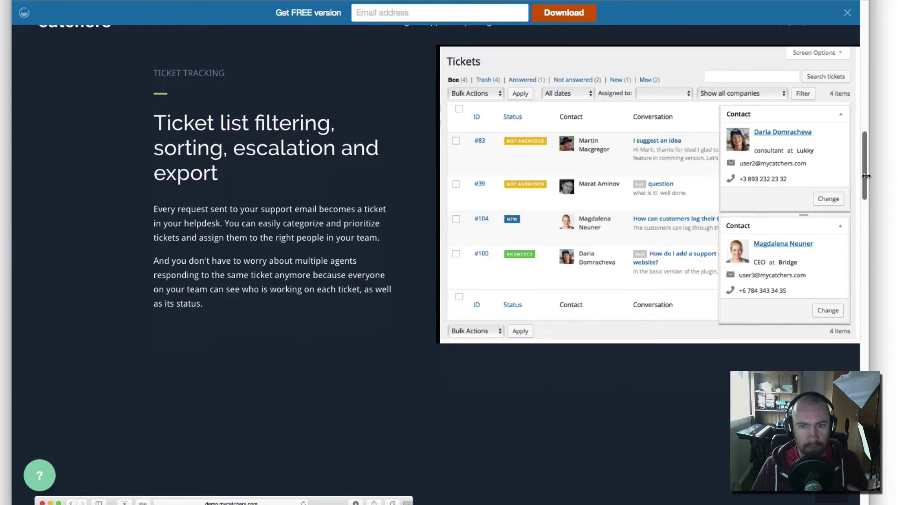
scroll(866, 191, "down", 1)
scroll(866, 191, "down", 5)
scroll(860, 184, "up", 5)
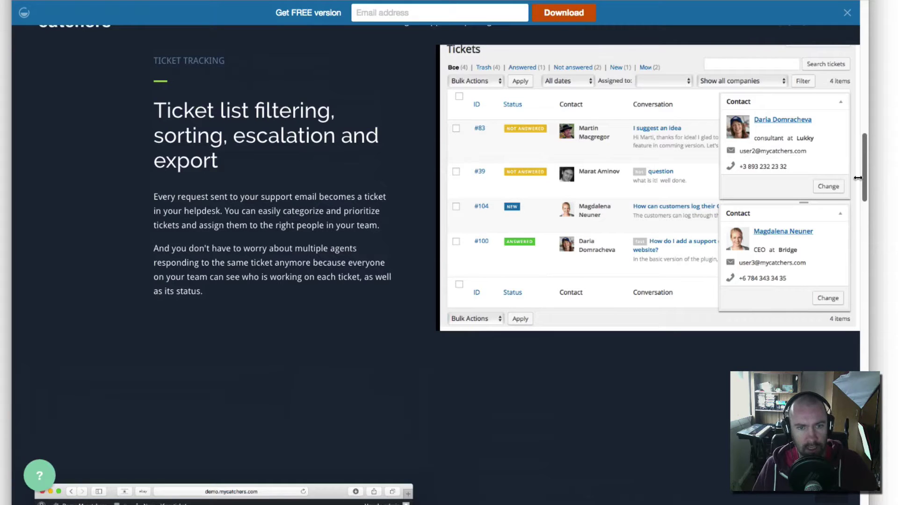
left_click_drag(858, 177, 859, 297)
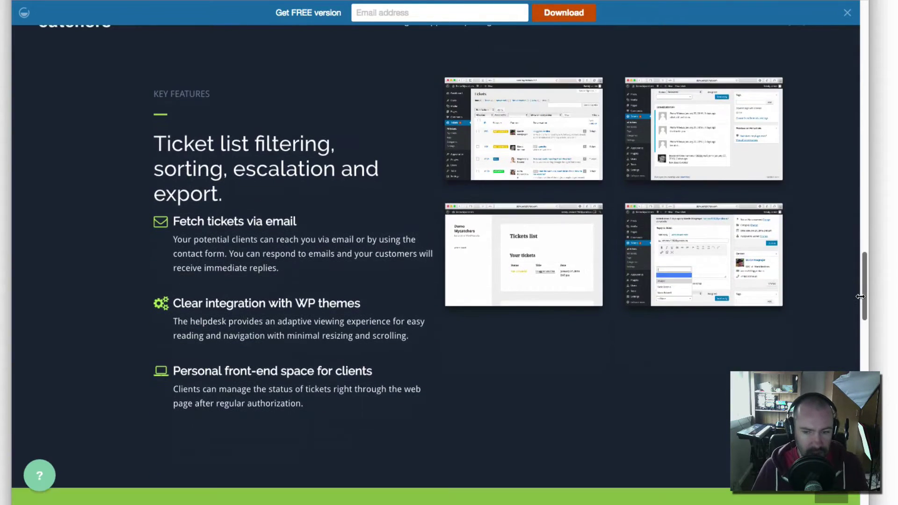
left_click_drag(172, 303, 368, 303)
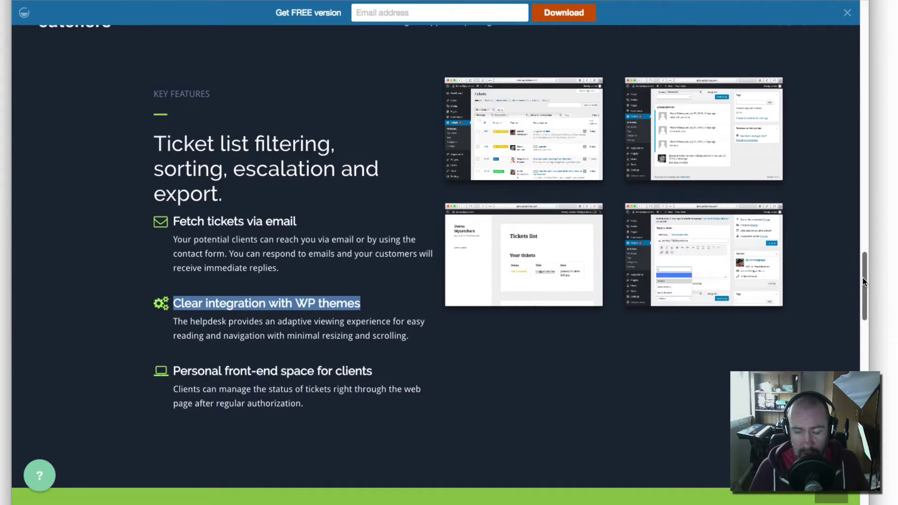
left_click_drag(863, 281, 854, 23)
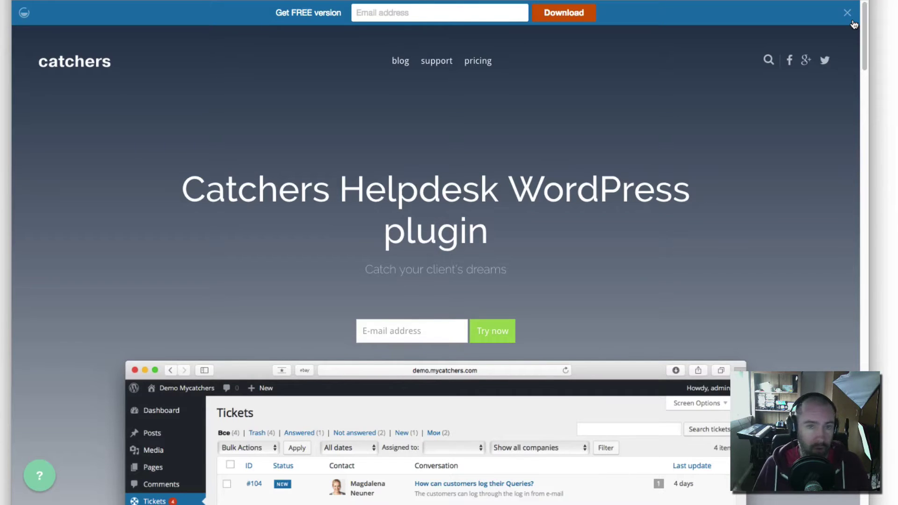
- Compare the prices and site limits of the PRO Single-site and PRO Multi-site plans in the Pricing section
left_click_drag(863, 35, 864, 487)
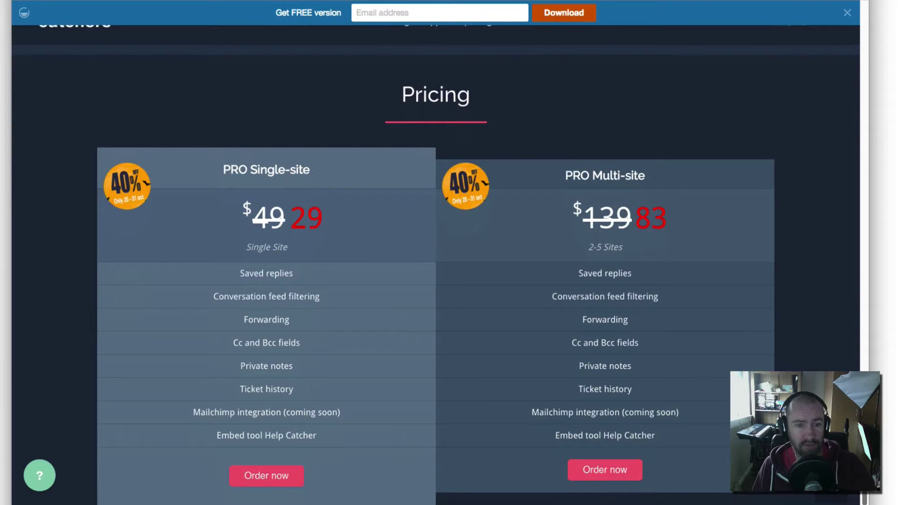
scroll(435, 275, "down", 1)
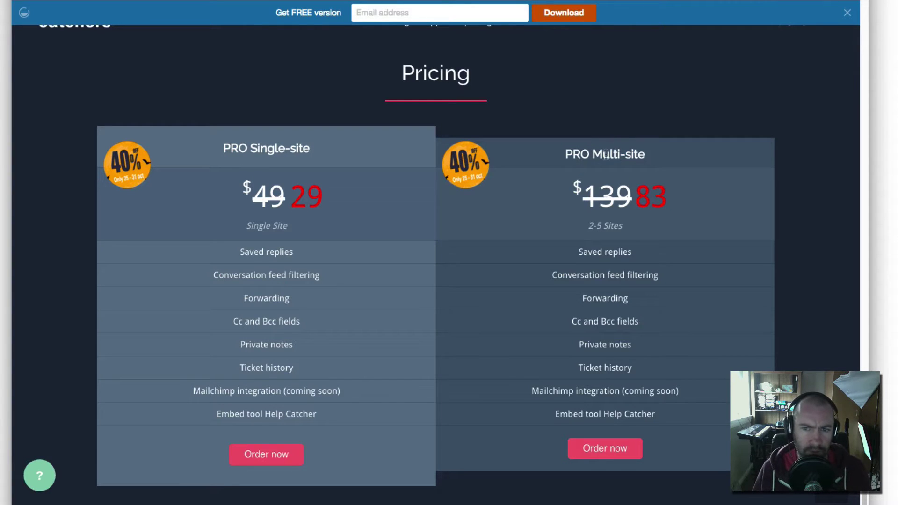
left_click_drag(589, 226, 602, 226)
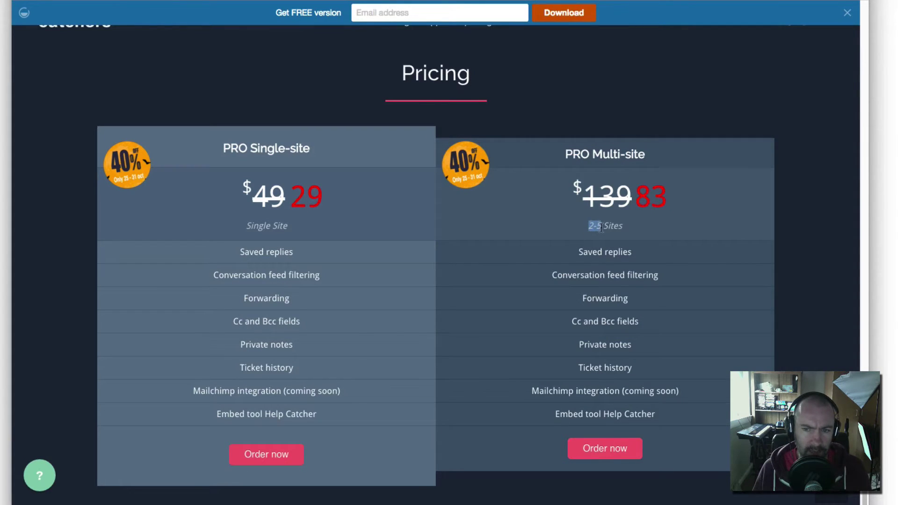
left_click_drag(290, 227, 248, 225)
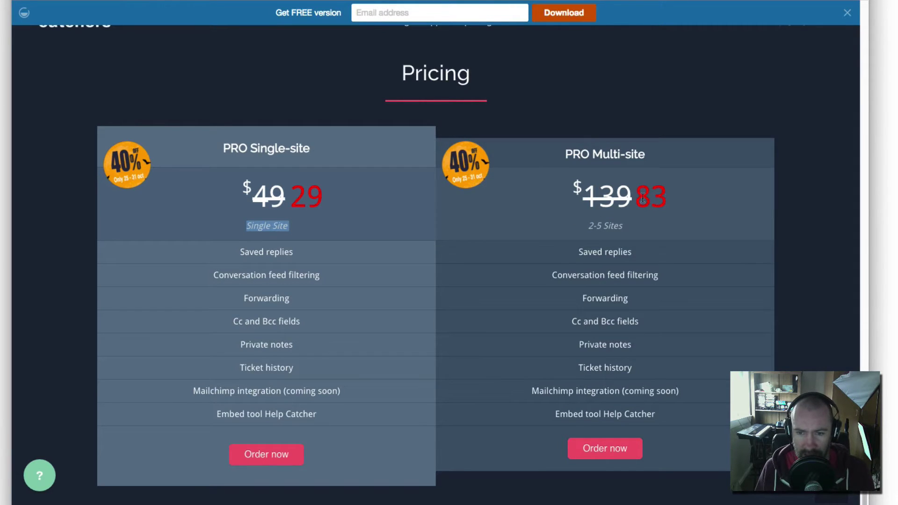
left_click_drag(637, 201, 597, 222)
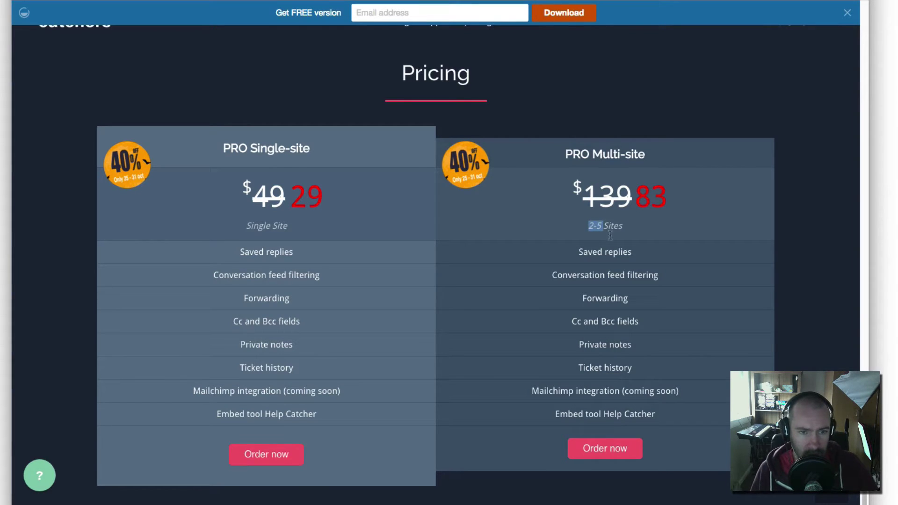
left_click(595, 226)
left_click_drag(594, 226, 588, 225)
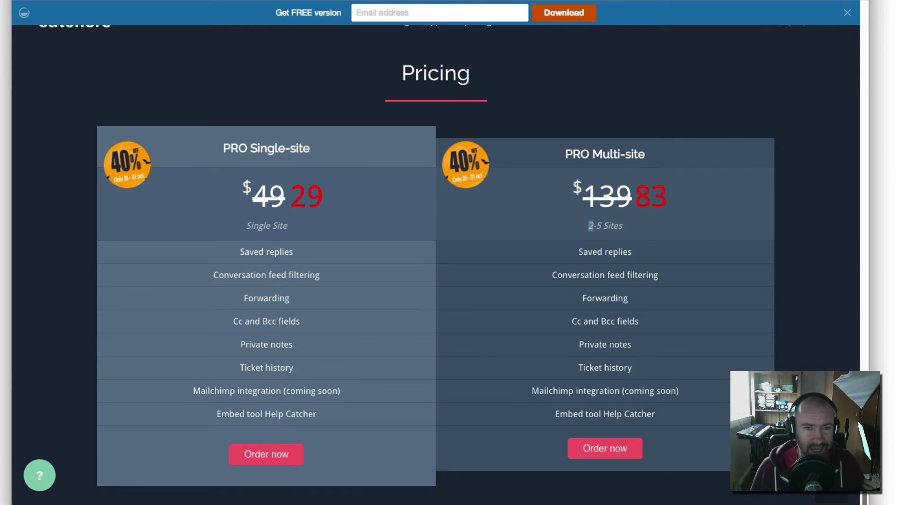
- Read the Catchers Helpdesk description and key features on its WordPress.org Plugin Directory page
scroll(861, 25, "up", 20)
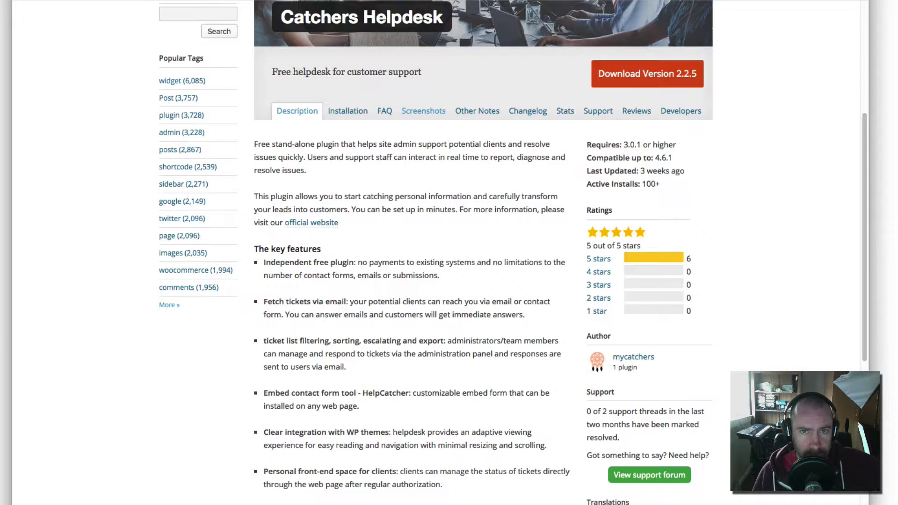
scroll(473, 248, "up", 5)
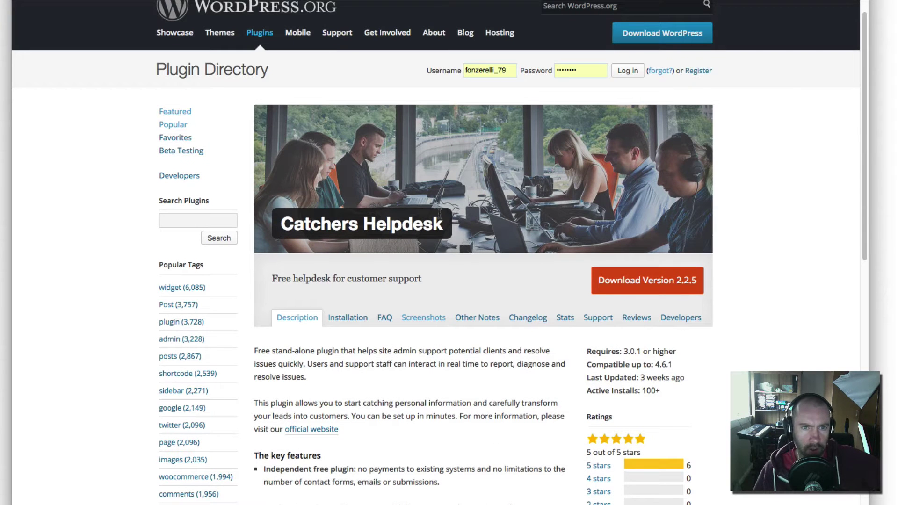
left_click_drag(444, 224, 280, 223)
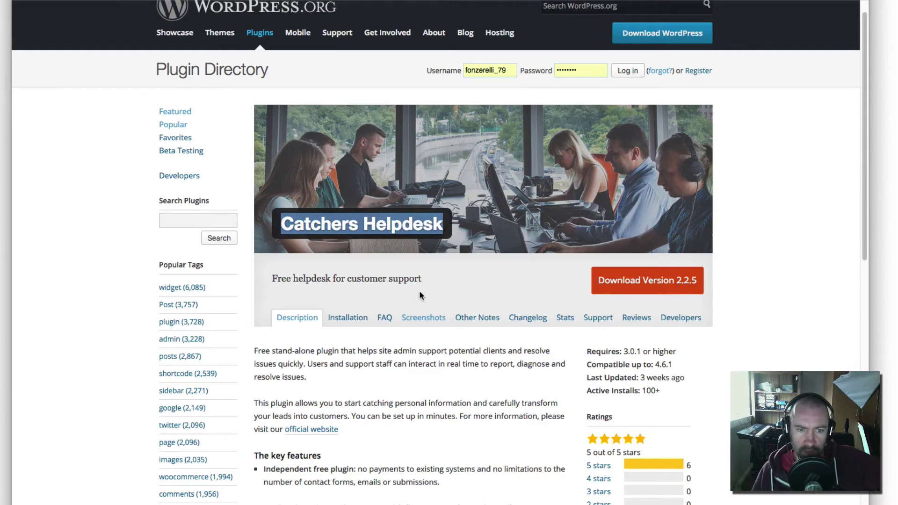
scroll(419, 290, "down", 3)
scroll(428, 302, "down", 3)
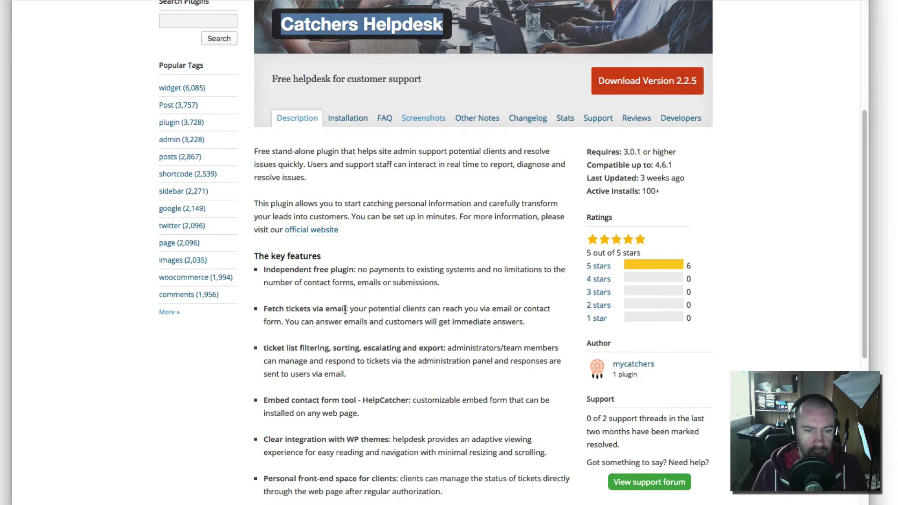
left_click_drag(347, 309, 255, 306)
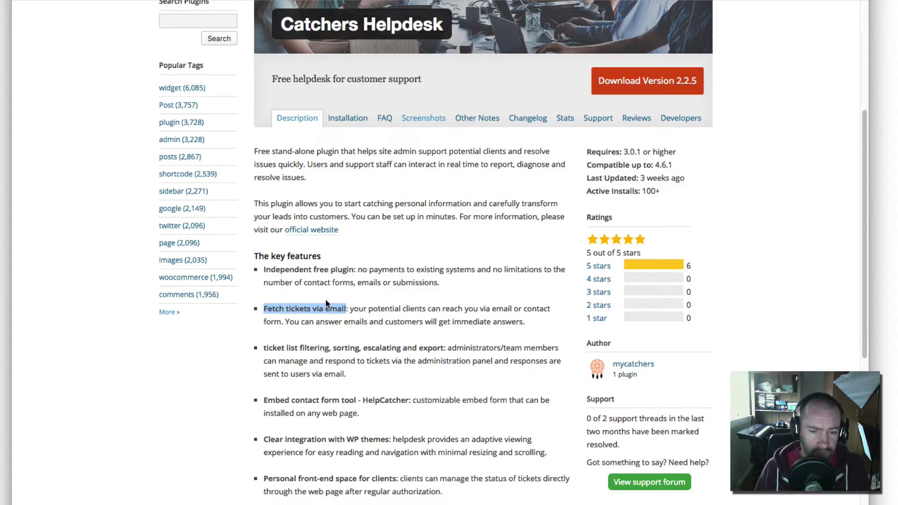
left_click(279, 347)
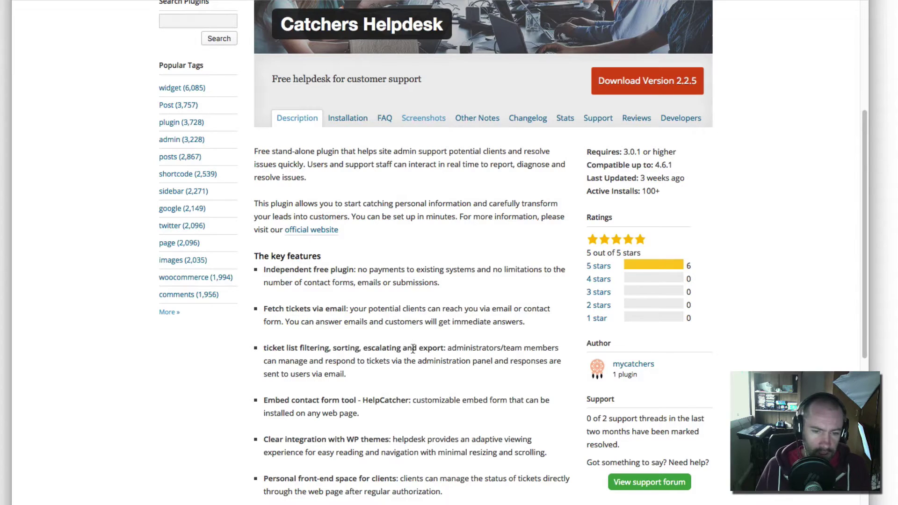
scroll(379, 351, "down", 5)
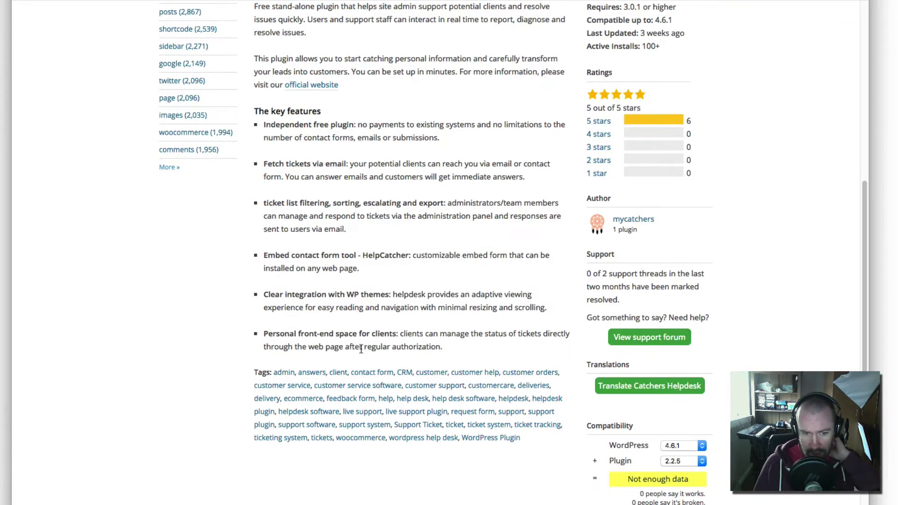
left_click_drag(300, 334, 402, 335)
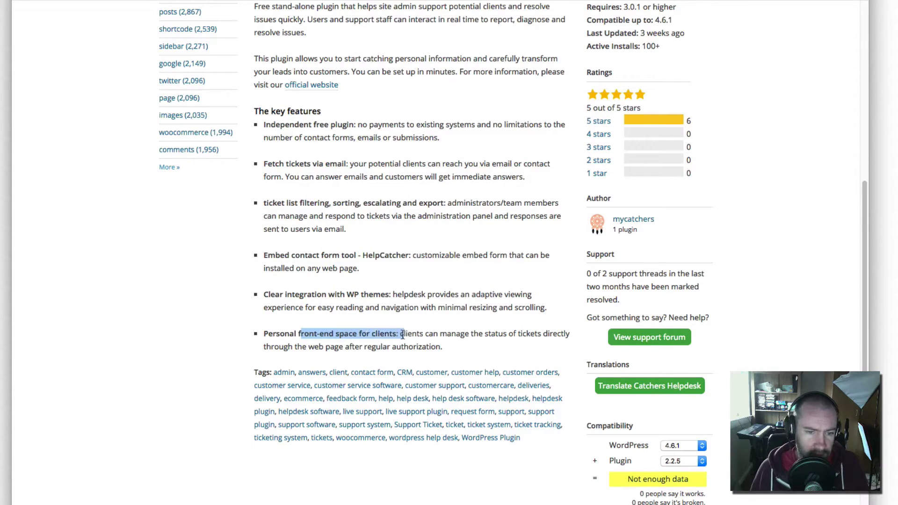
scroll(388, 287, "up", 10)
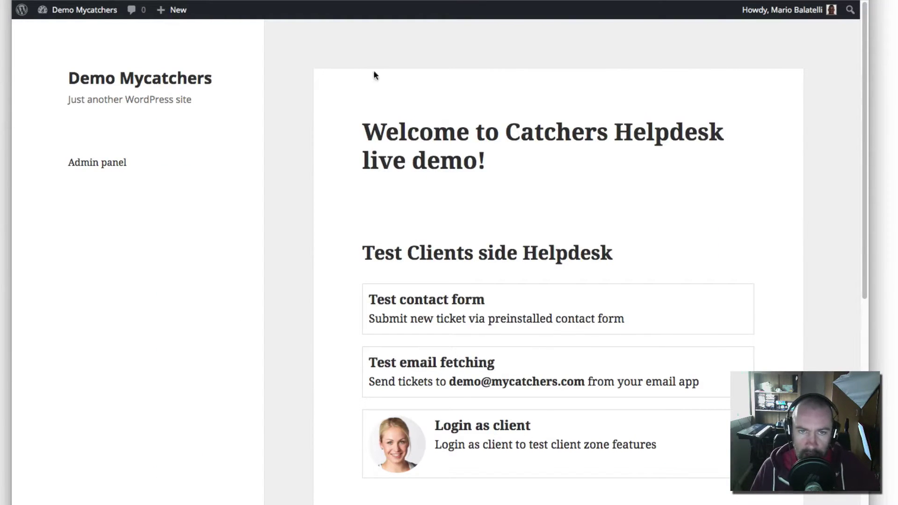
- Examine the client-side and agent-side test options on the Catchers Helpdesk live demo page
scroll(483, 236, "down", 1)
scroll(475, 235, "down", 3)
scroll(438, 187, "down", 15)
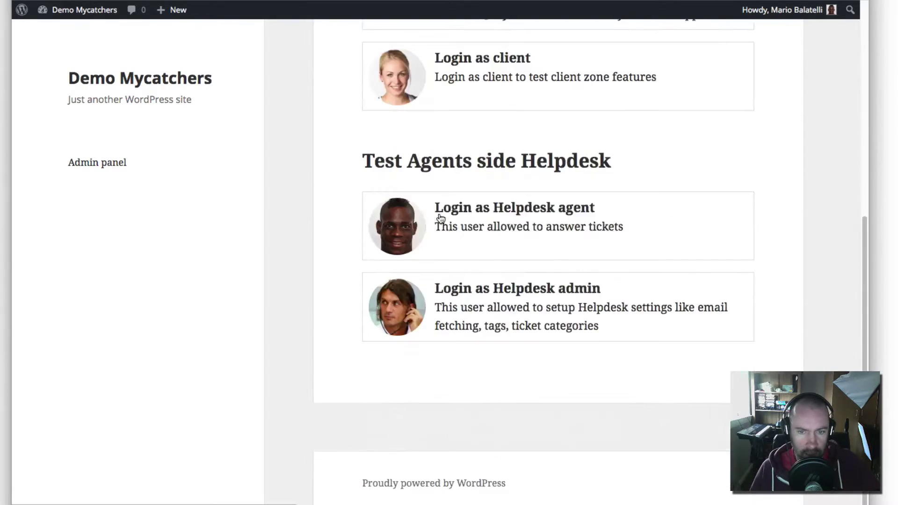
scroll(440, 223, "up", 19)
scroll(419, 243, "down", 2)
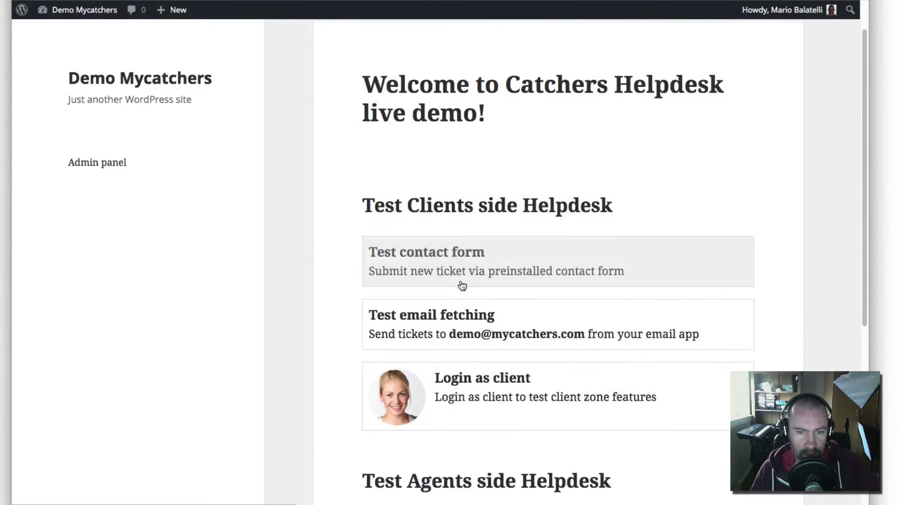
scroll(475, 345, "down", 10)
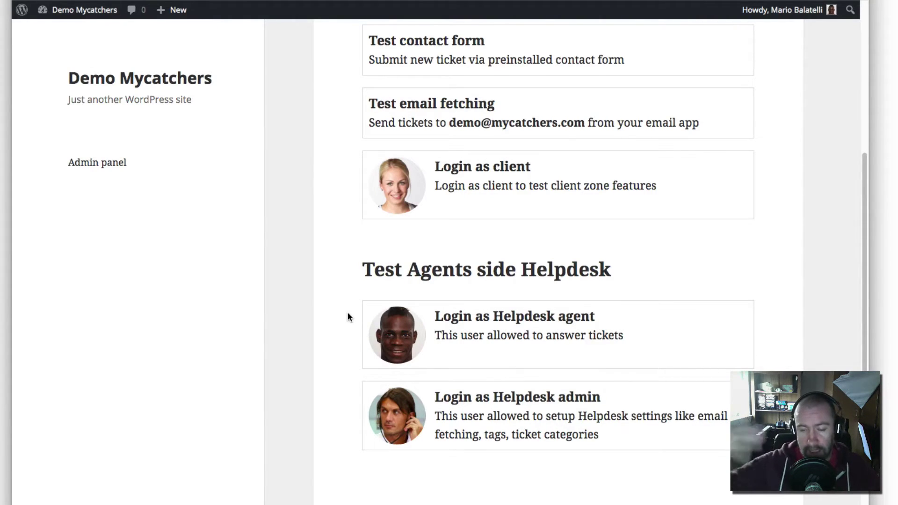
scroll(349, 316, "up", 5)
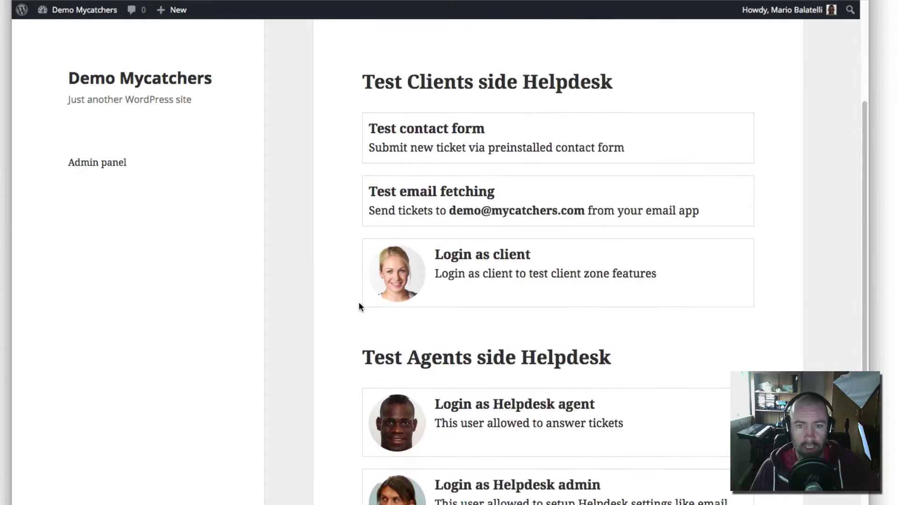
- Open the demo site's admin panel and look through its full ticket list
left_click(97, 162)
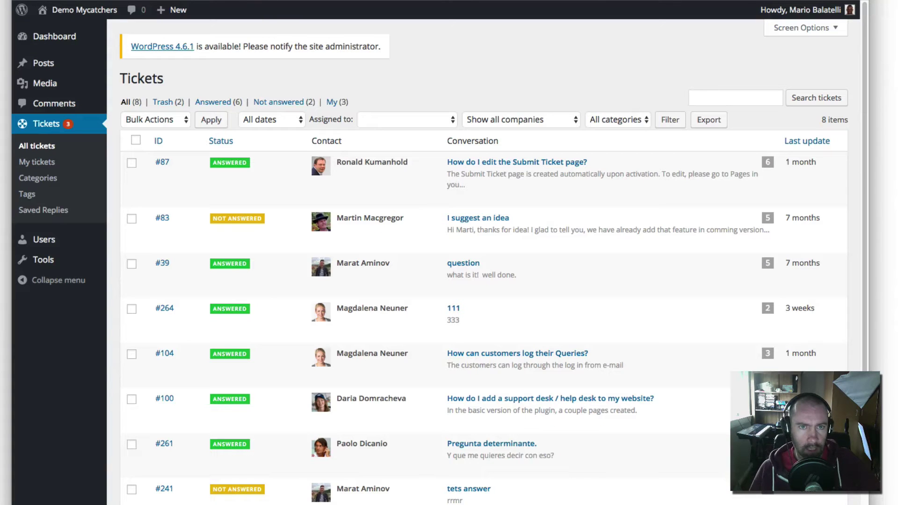
scroll(402, 178, "down", 3)
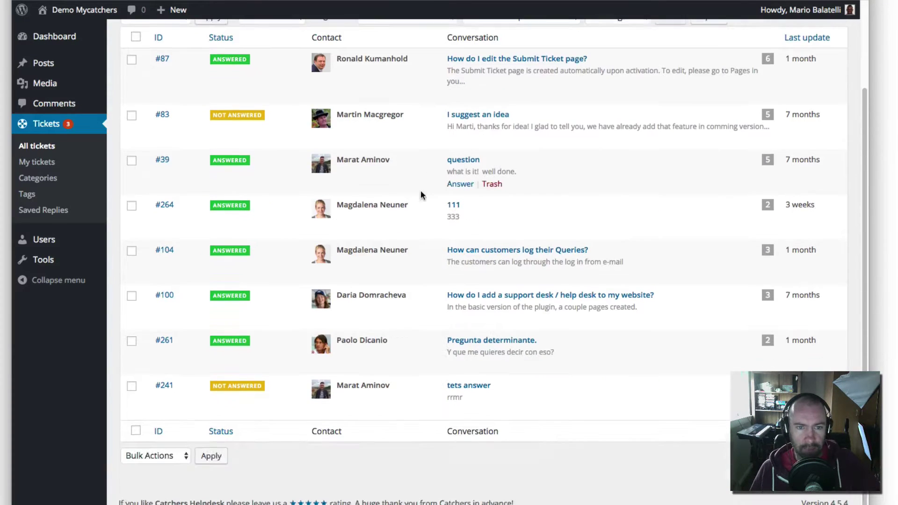
scroll(401, 356, "up", 3)
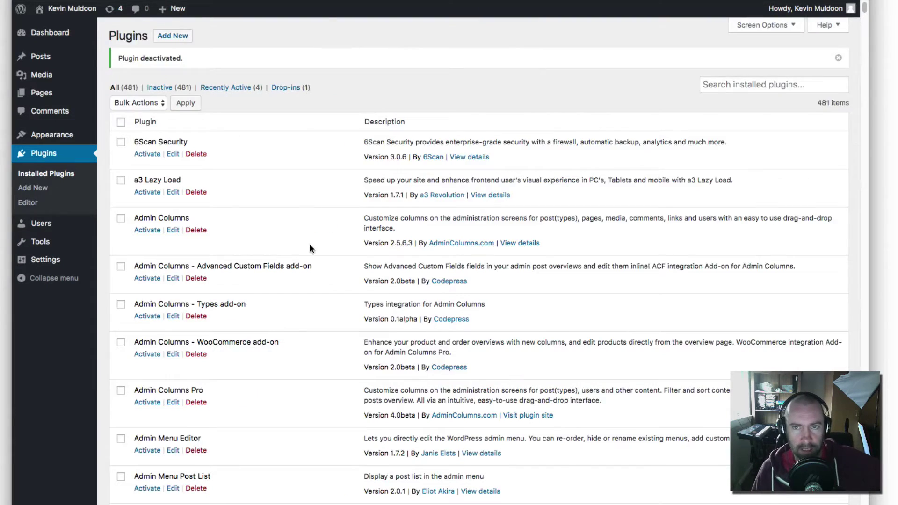
- Activate the free Catchers Helpdesk plugin on the WordPress site's installed plugins page
scroll(310, 245, "down", 20)
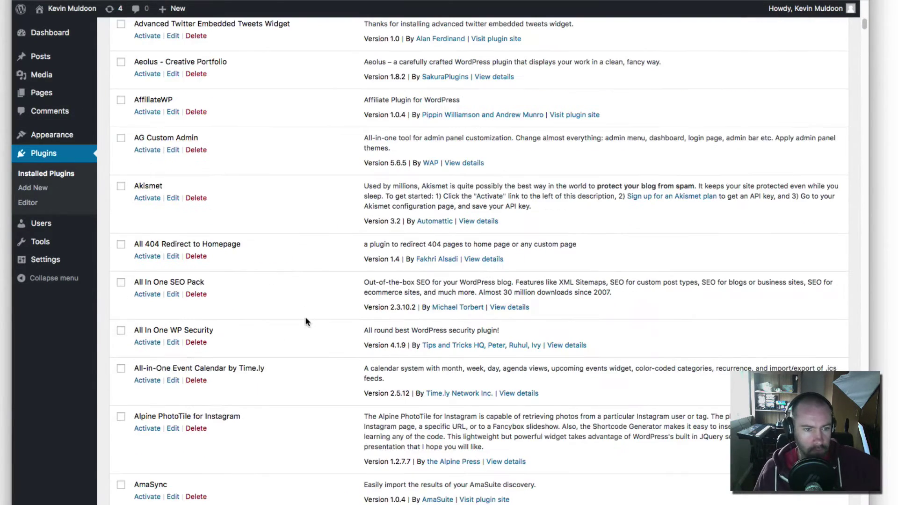
scroll(300, 318, "down", 10)
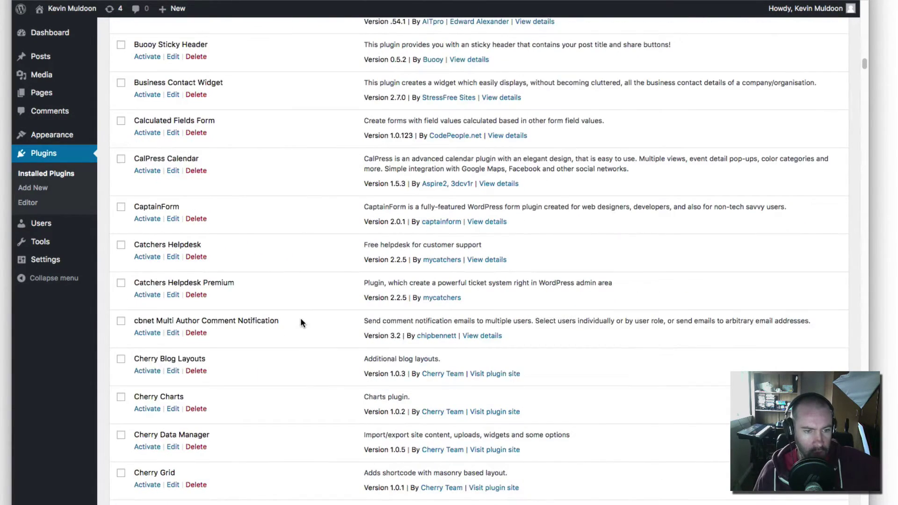
scroll(301, 322, "down", 1)
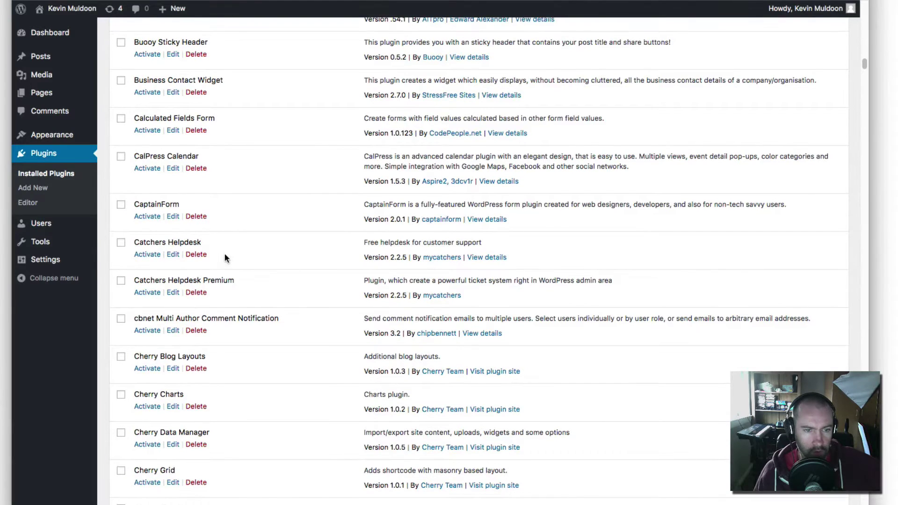
left_click(155, 255)
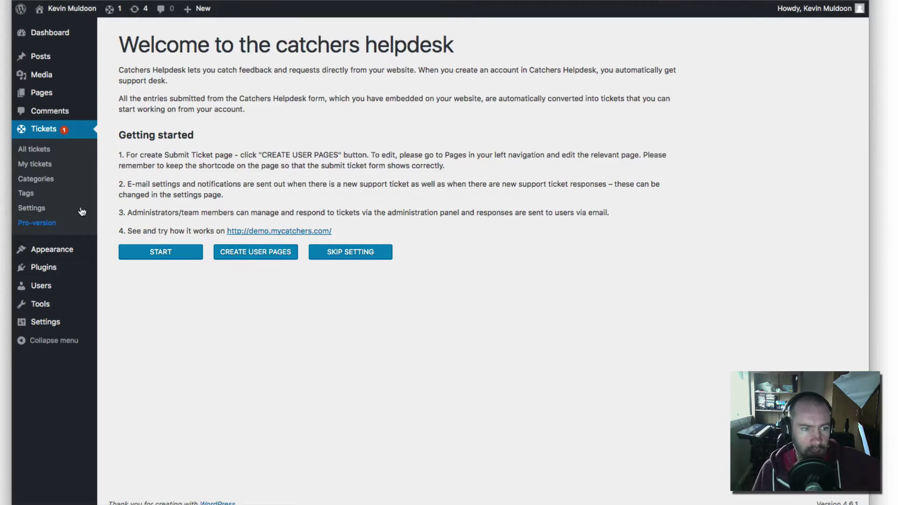
- Display all tickets and open the example first-request ticket's edit page
left_click(53, 156)
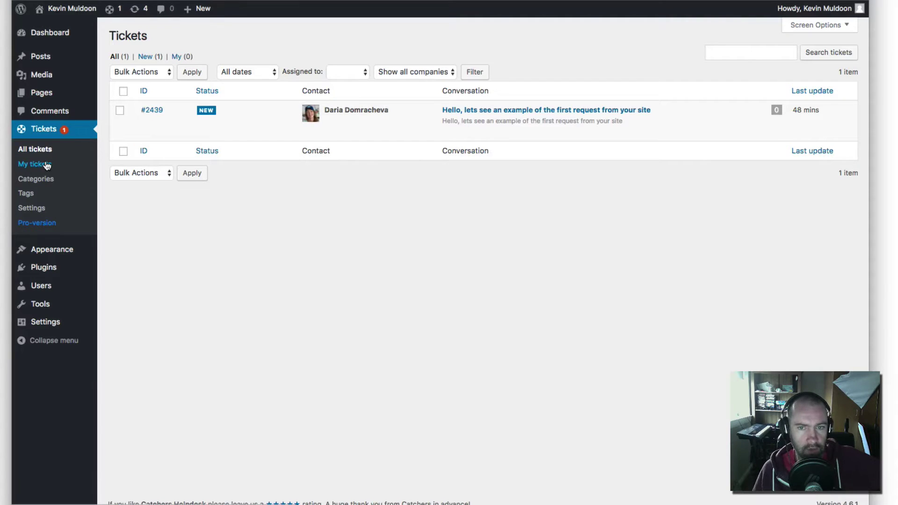
left_click(152, 111)
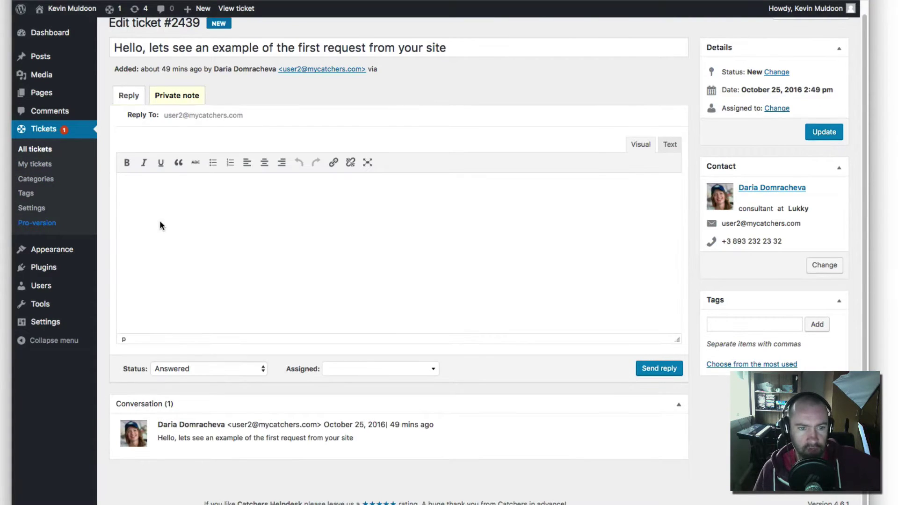
- Return to the list of all tickets and open the helpdesk plugin's general settings
scroll(159, 220, "up", 1)
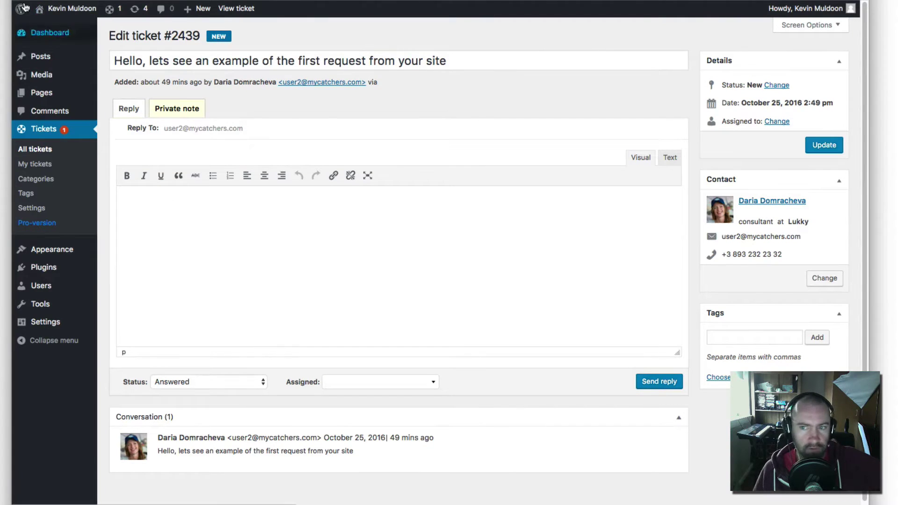
left_click(34, 148)
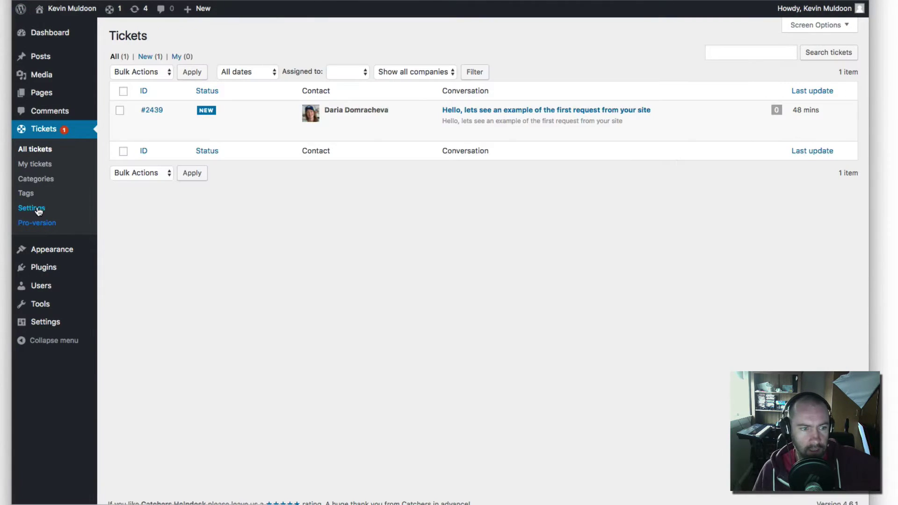
left_click(38, 210)
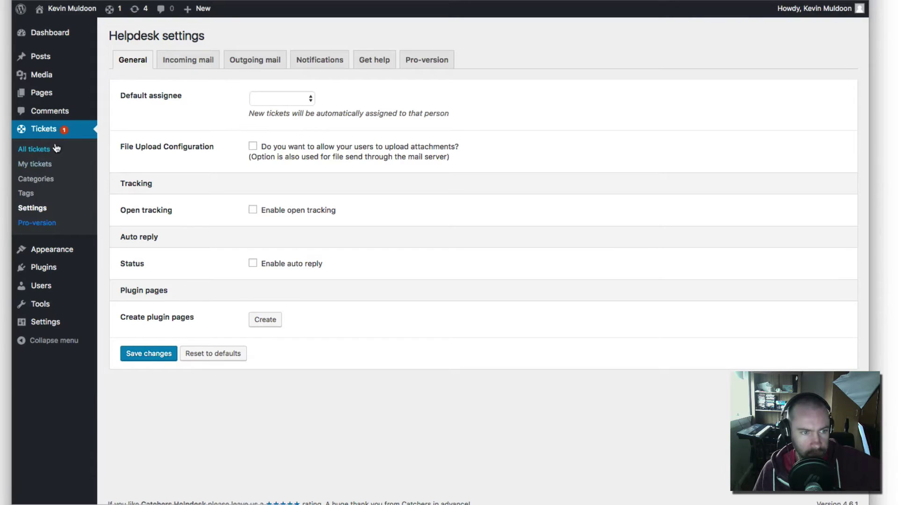
- Deactivate the free Catchers Helpdesk plugin on the installed plugins page
mouse_move(54, 266)
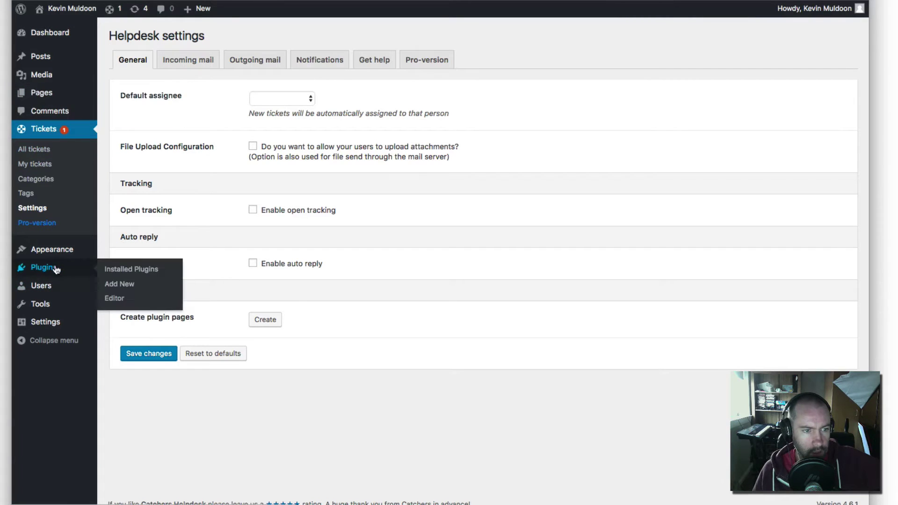
left_click(135, 270)
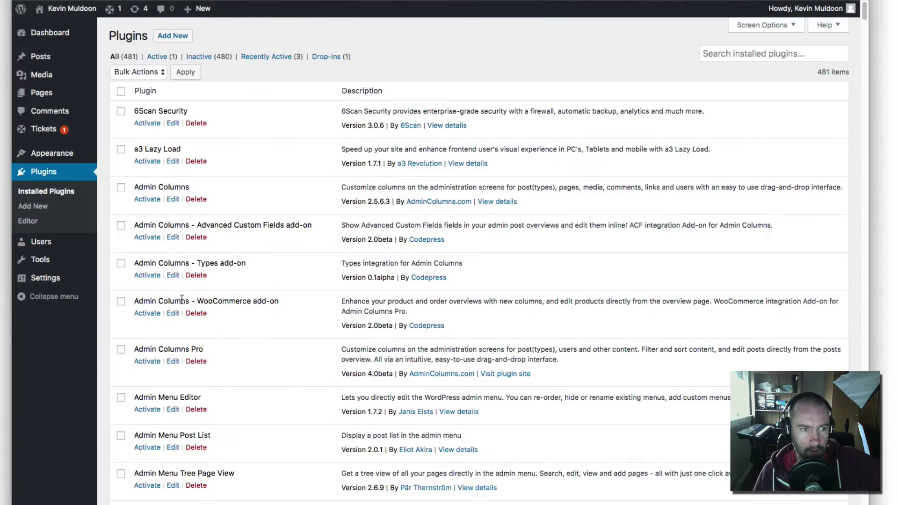
scroll(182, 299, "down", 20)
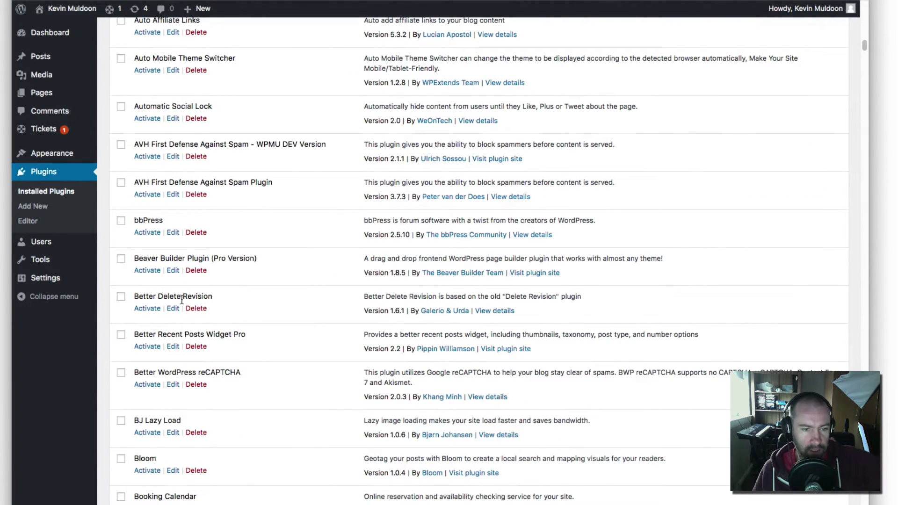
scroll(181, 299, "down", 10)
left_click(160, 379)
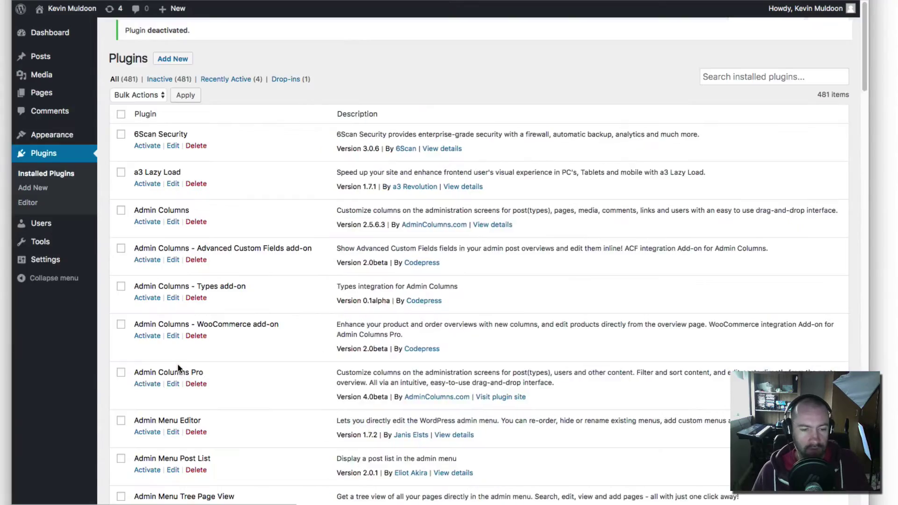
- Activate the Catchers Helpdesk Premium plugin from the installed plugins list
scroll(178, 368, "down", 20)
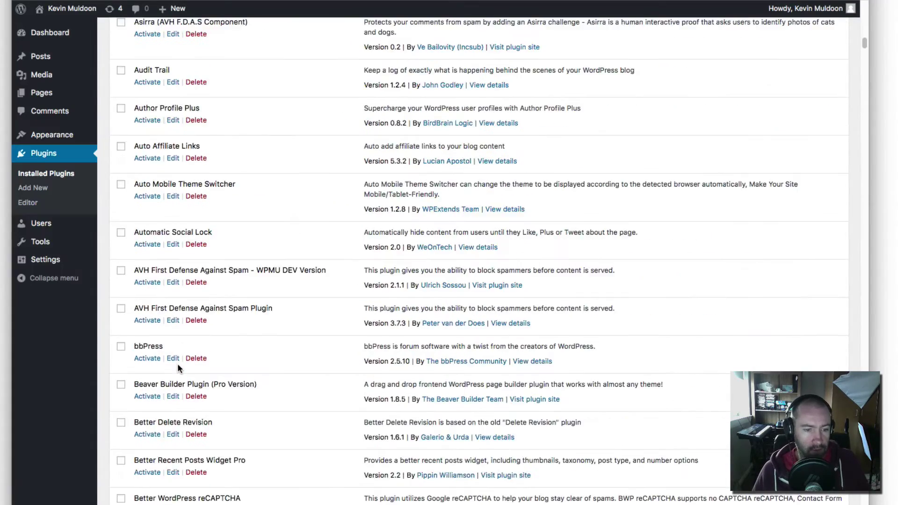
scroll(177, 367, "down", 8)
scroll(178, 363, "down", 17)
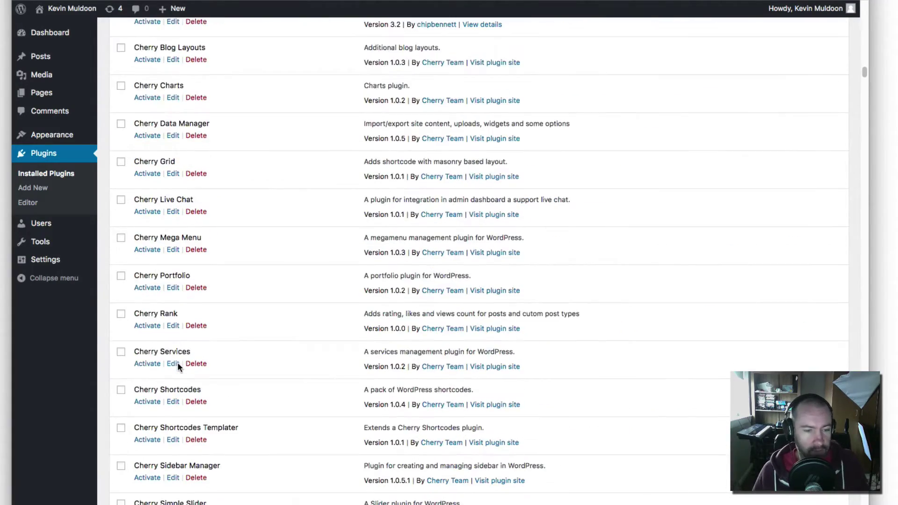
scroll(178, 367, "up", 5)
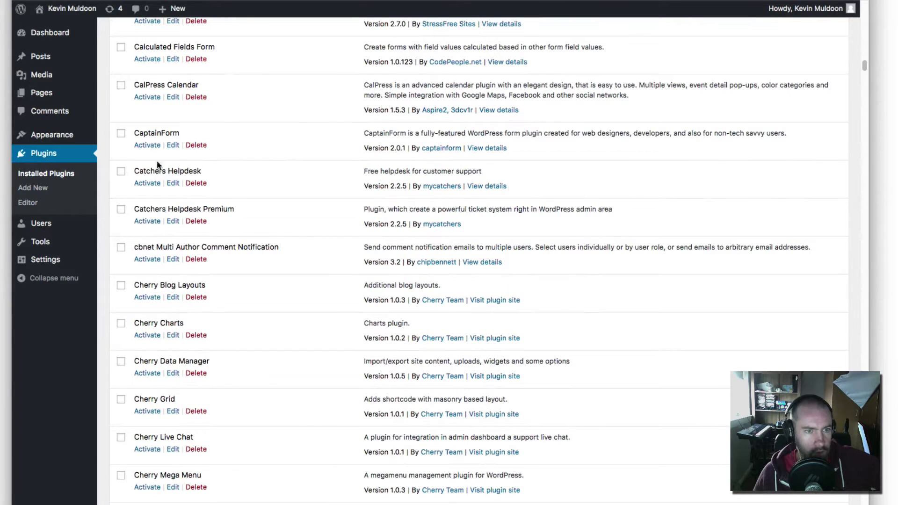
left_click(149, 221)
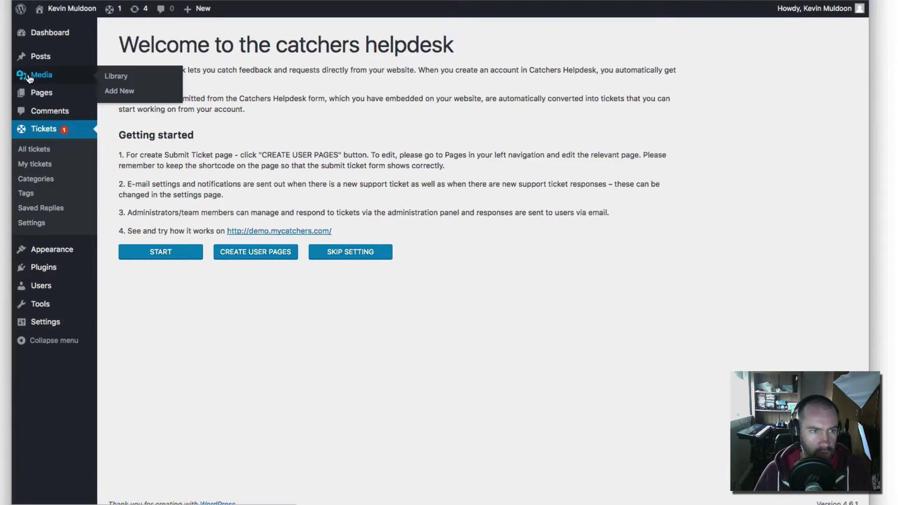
- Open the site's pages list in a separate browser tab and search it for "ticket"
mouse_move(45, 91)
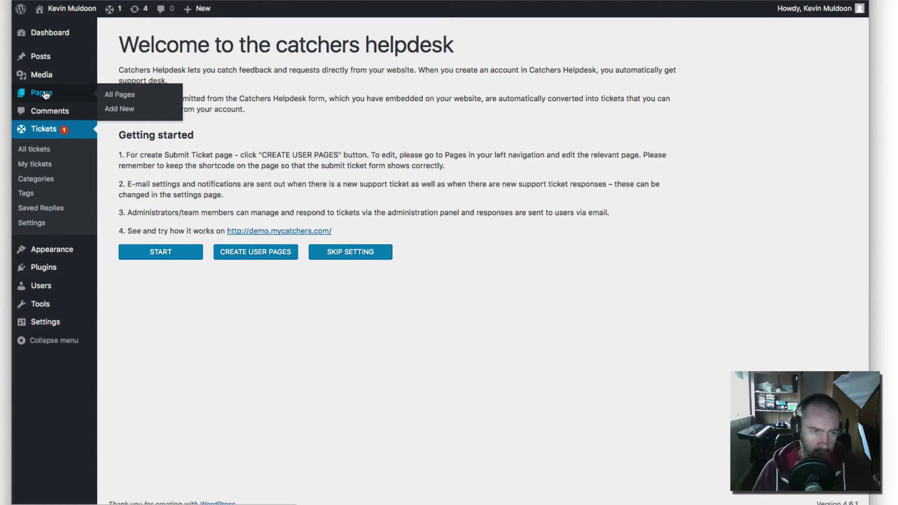
right_click(44, 92)
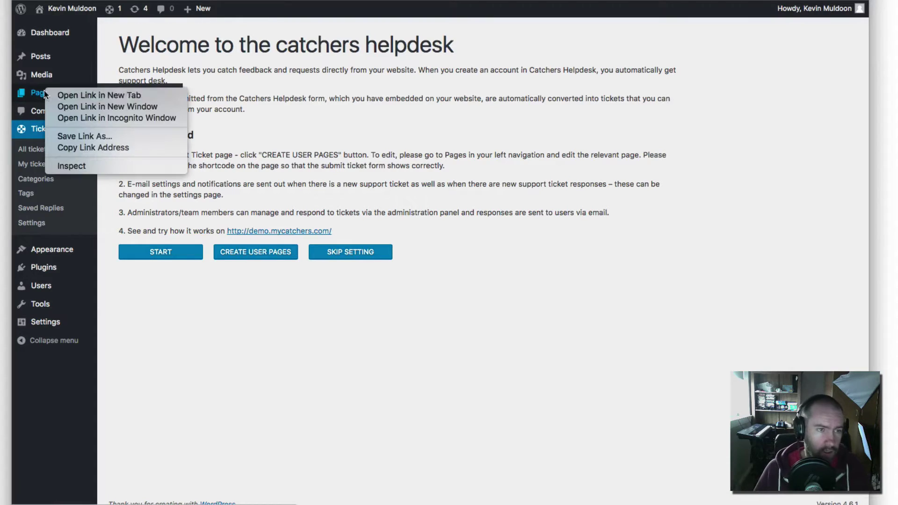
left_click(85, 96)
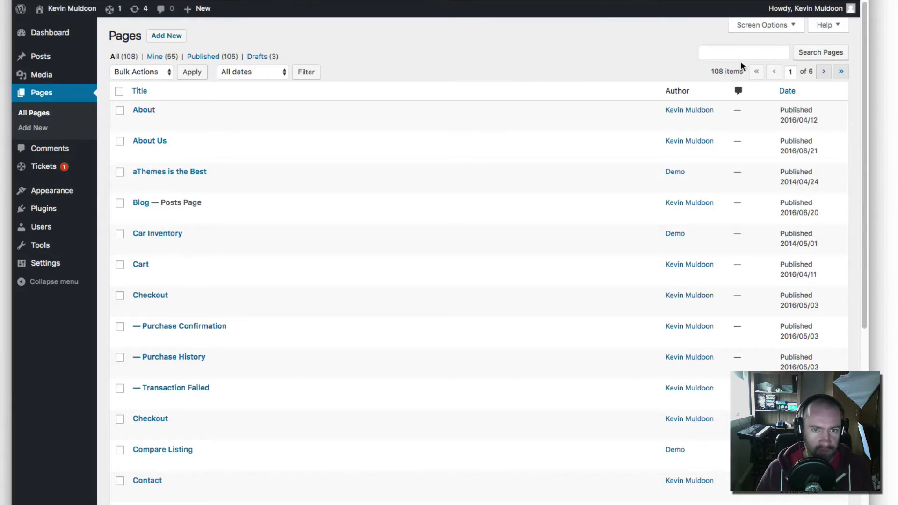
left_click(732, 49)
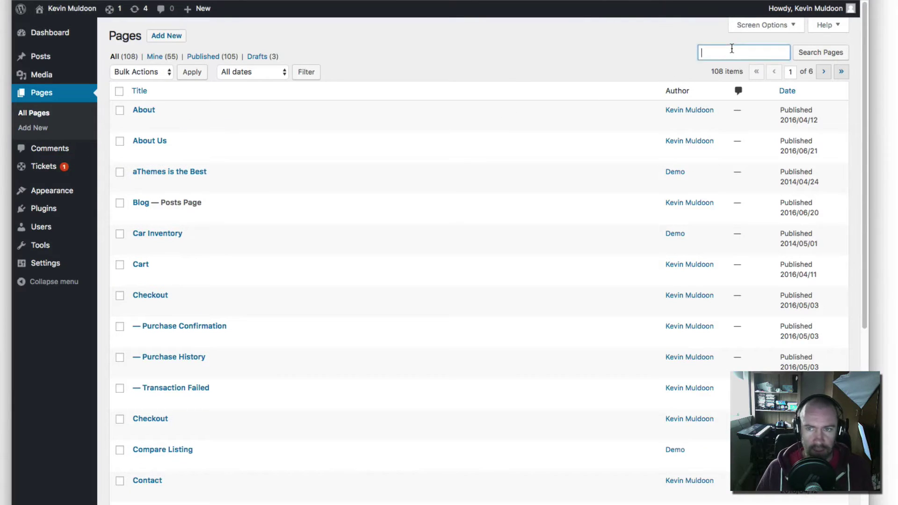
type("ticket")
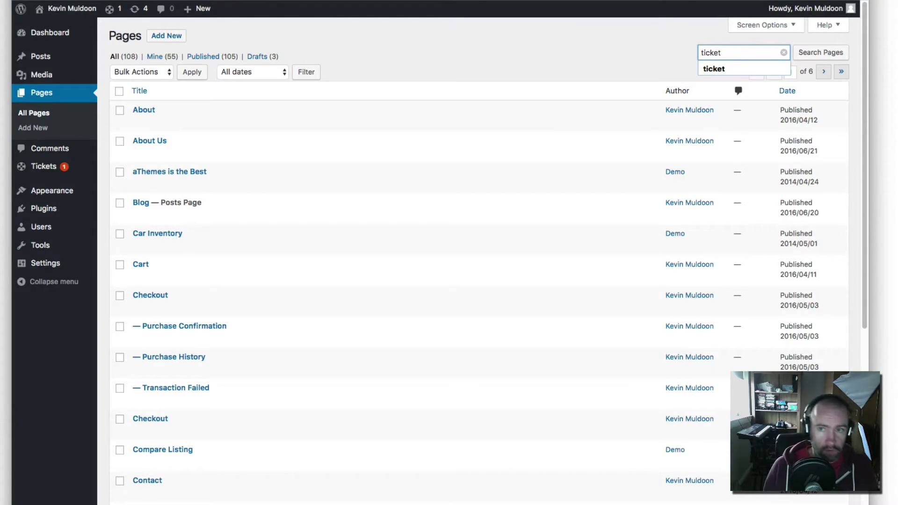
key("Return")
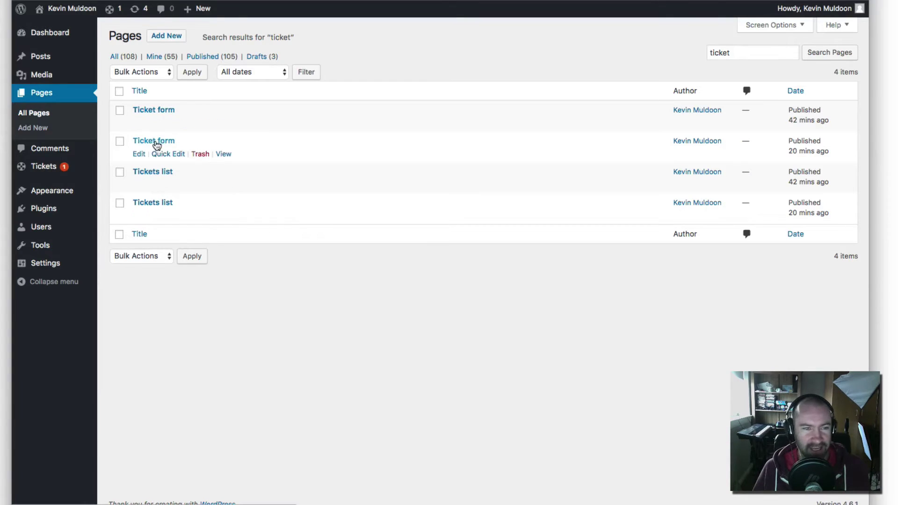
- View the newer Ticket form page in its own browser tab and examine the form's fields
right_click(222, 154)
left_click(251, 160)
key("ctrl+Tab")
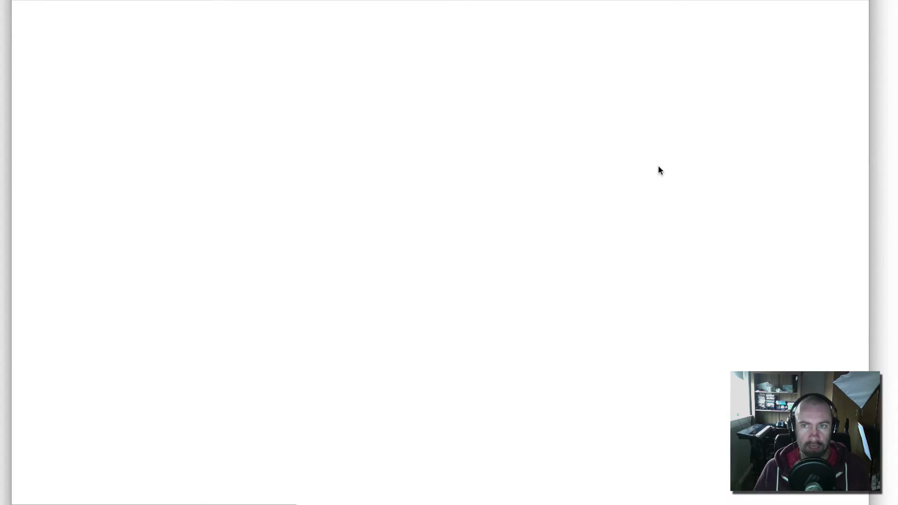
scroll(458, 277, "down", 5)
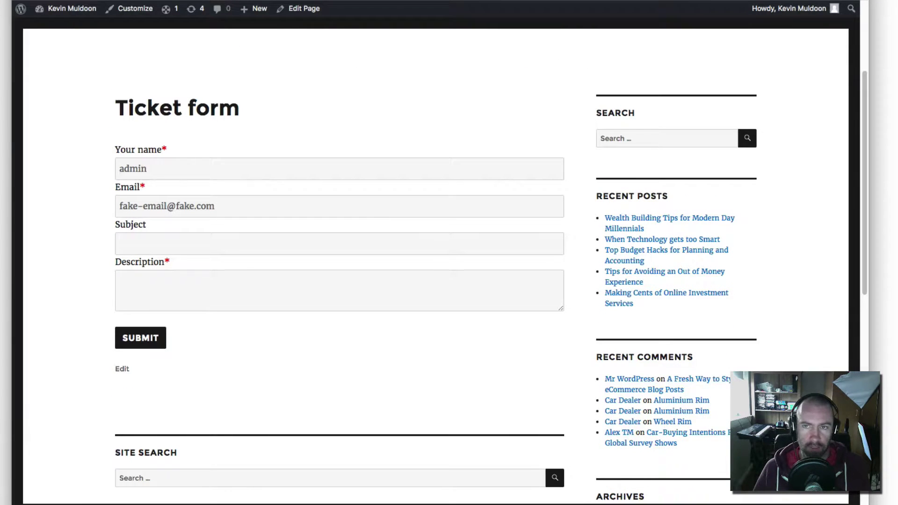
- Go back to the page search results and view the newer Tickets list page in its own browser tab
key("ctrl+shift+Tab")
right_click(224, 215)
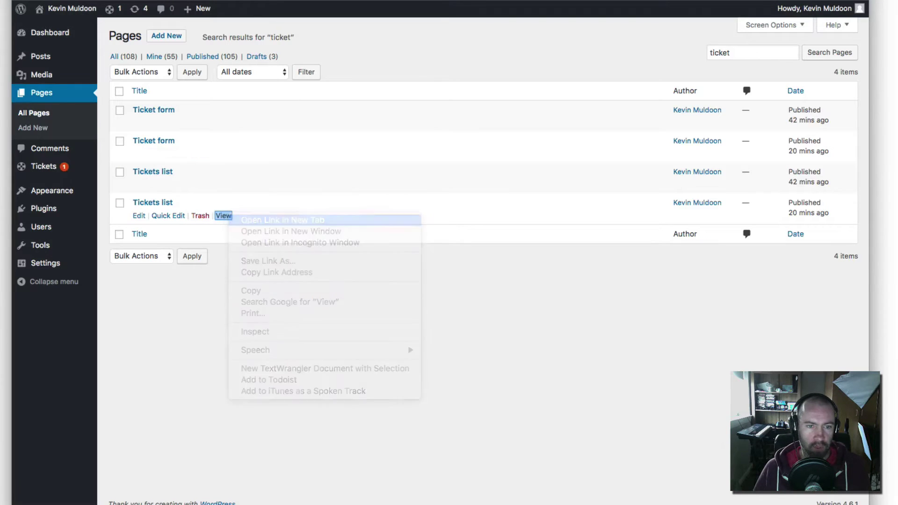
left_click(282, 220)
key("ctrl+Tab")
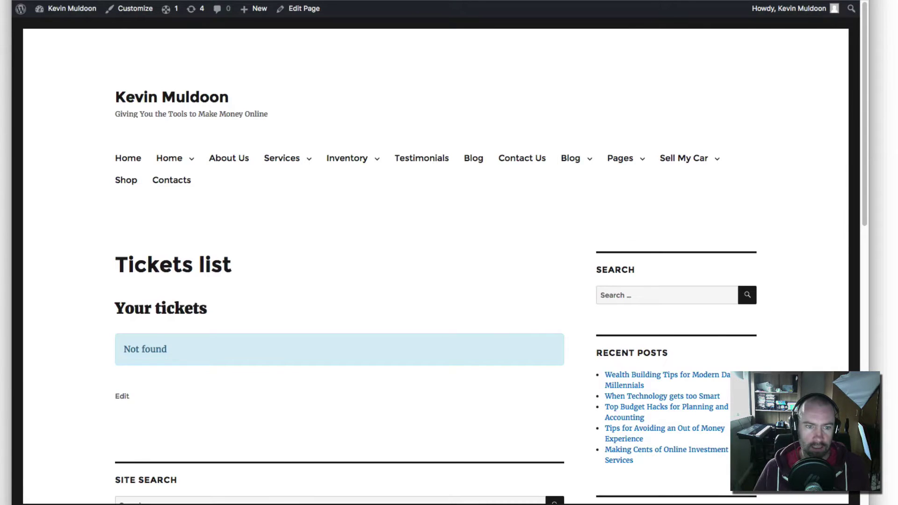
- Switch to the demo site's admin, open the untitled draft post with the [tickets] shortcode, preview it and return to the editor
key("ctrl+shift+Tab")
key("ctrl+Tab")
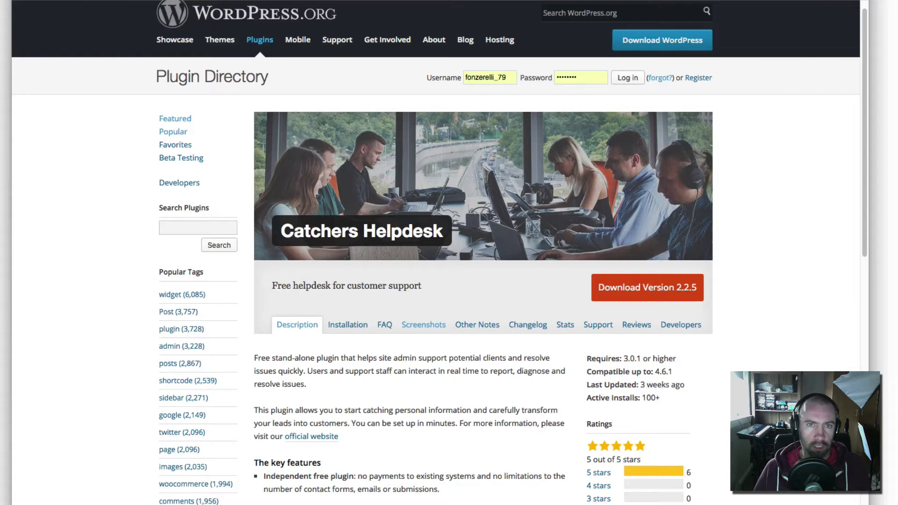
key("ctrl+Tab")
mouse_move(61, 66)
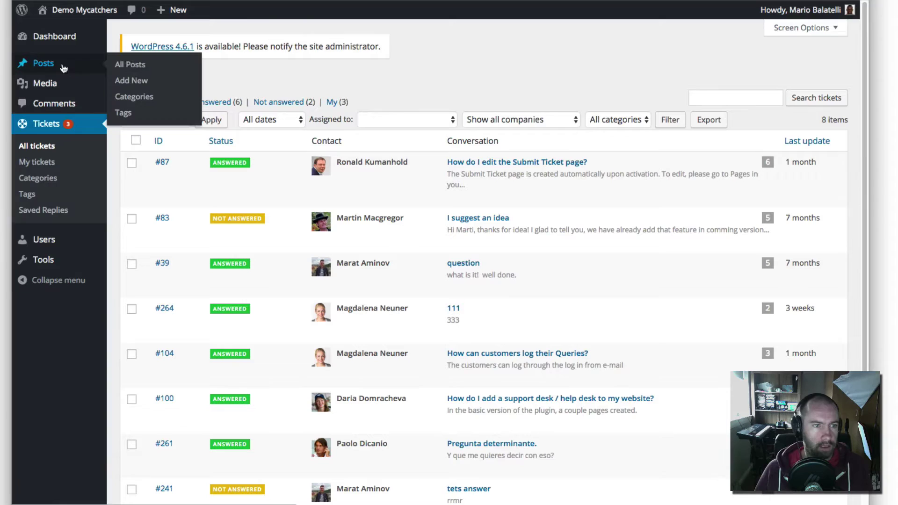
left_click(145, 67)
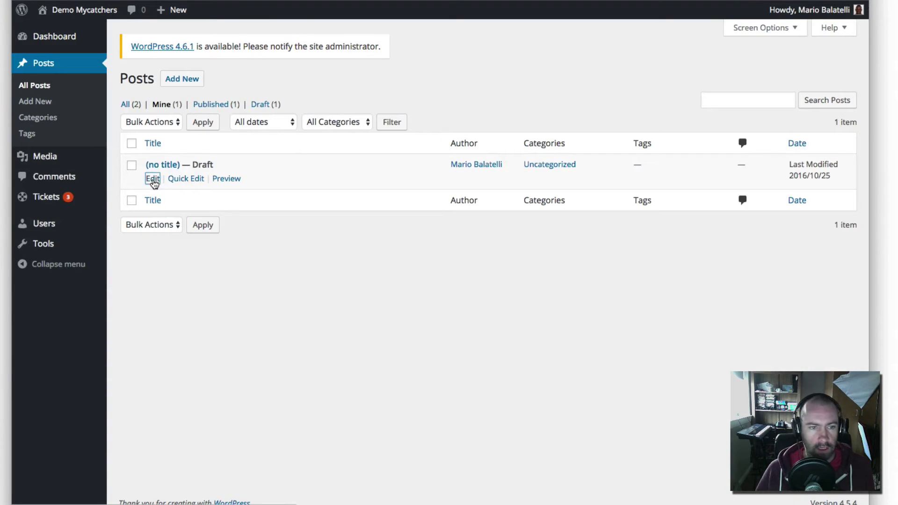
left_click(152, 179)
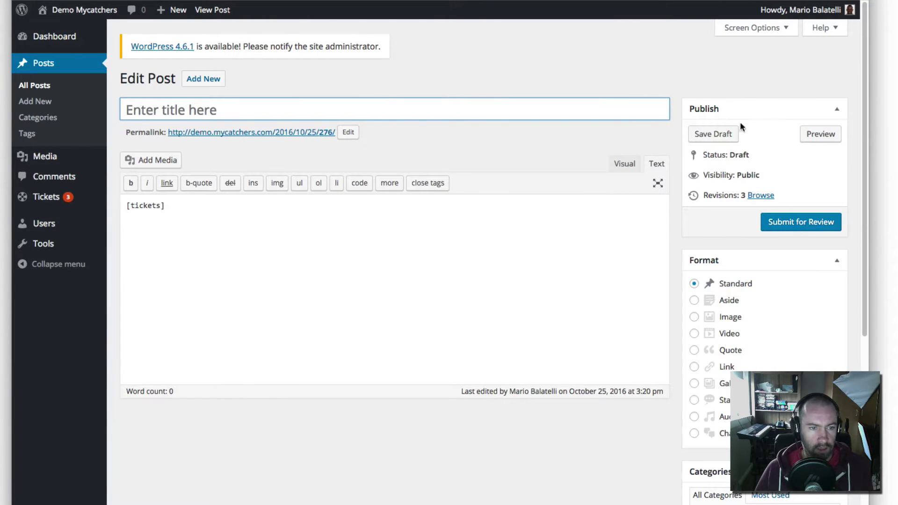
left_click(831, 133)
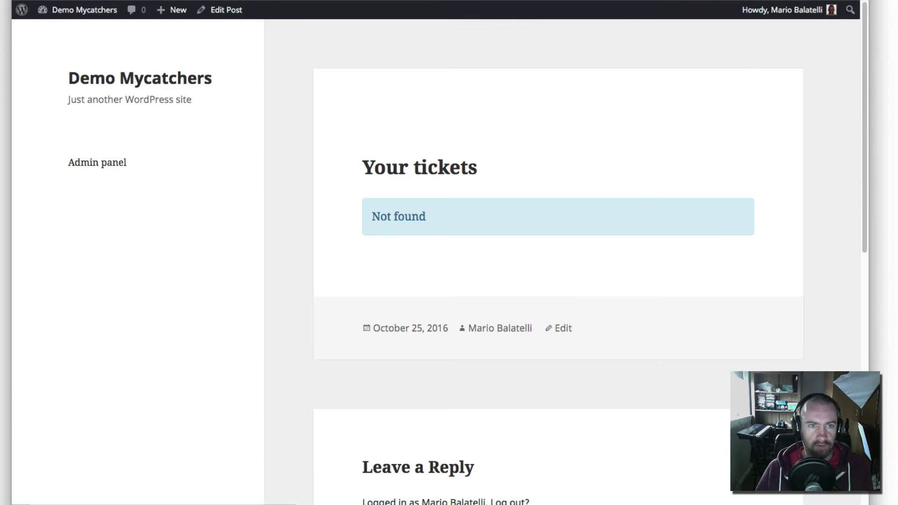
key("super+w")
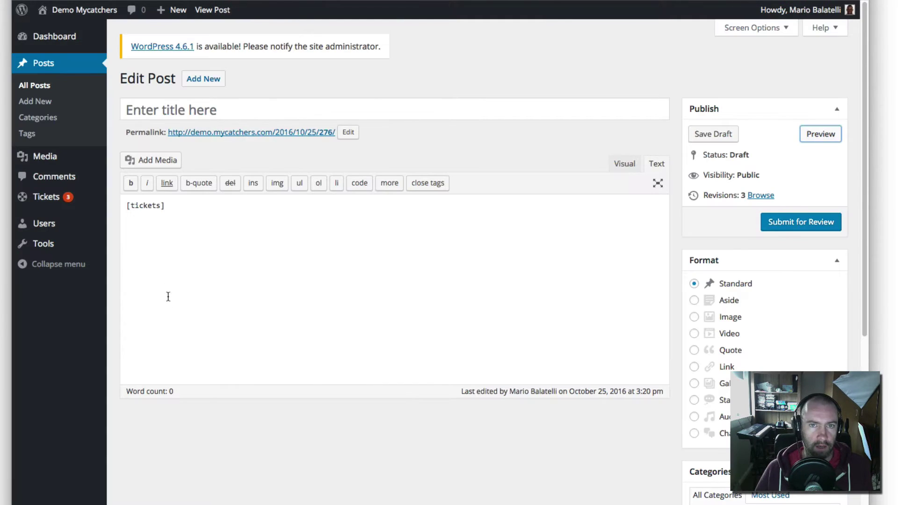
- Change the draft post's shortcode to [ticket-form], preview the submission form and return to the post editor
left_click(160, 206)
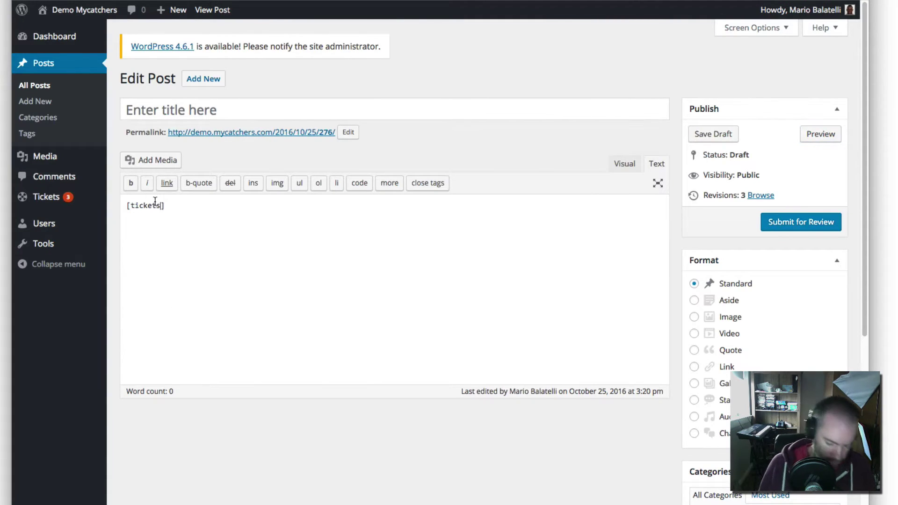
key("BackSpace")
type("-form")
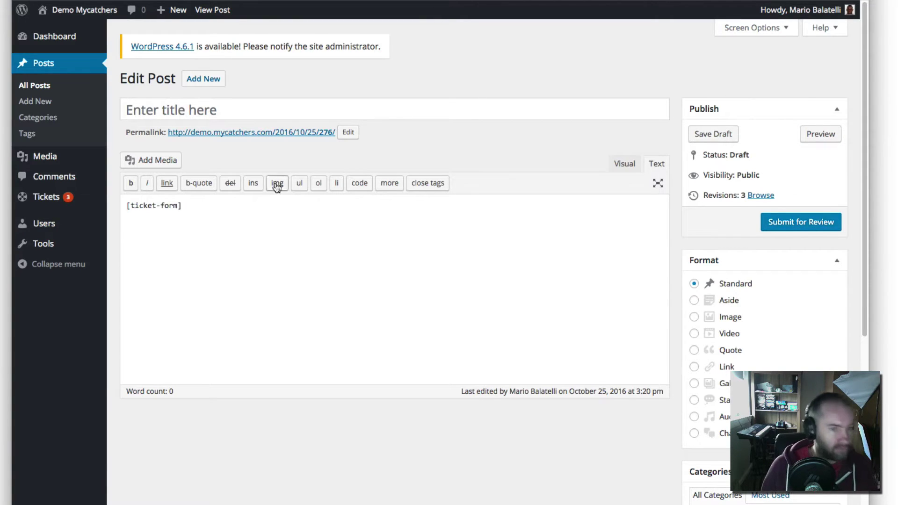
left_click(821, 134)
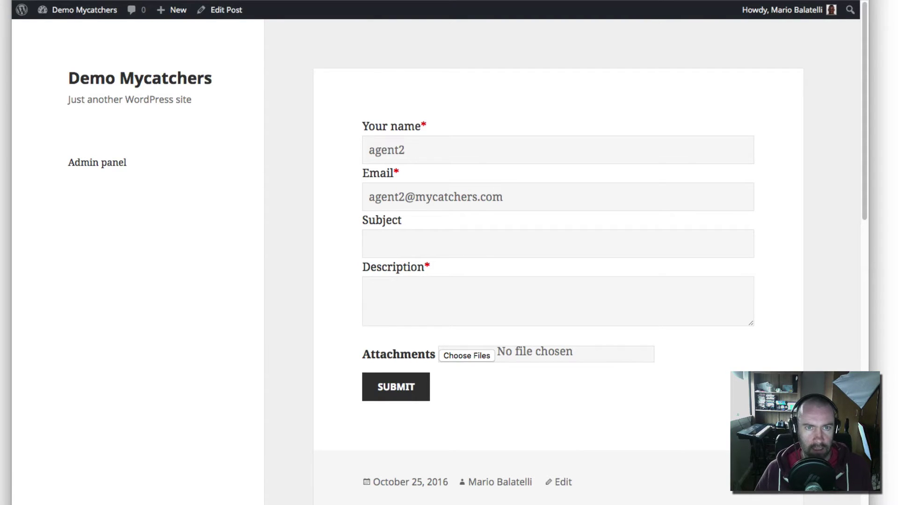
key("super+w")
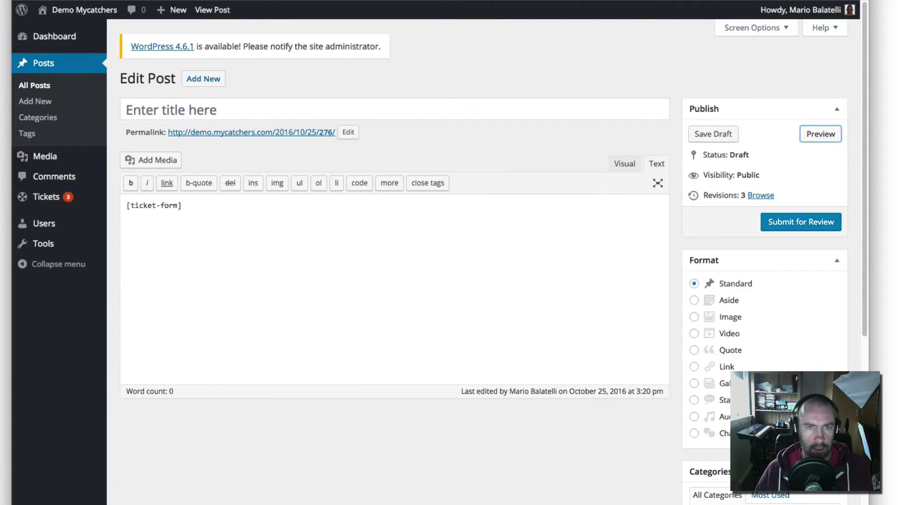
key("ctrl+Tab")
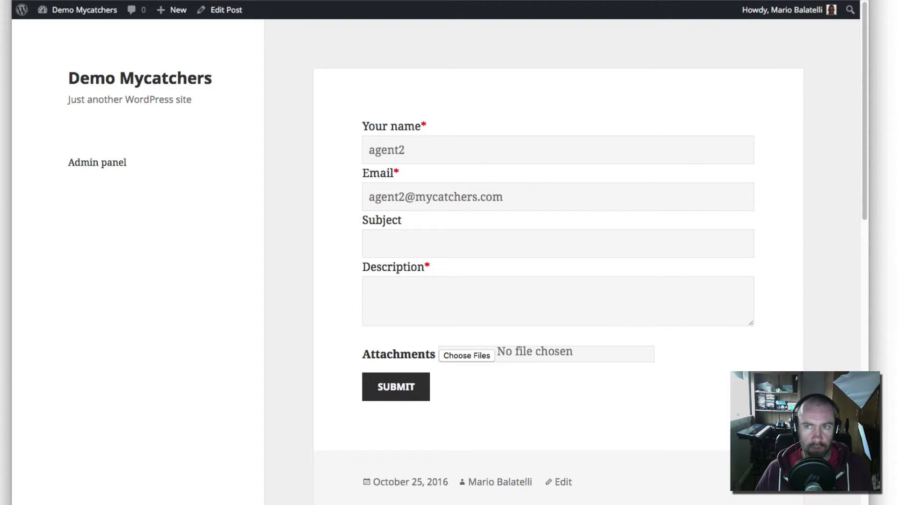
key("ctrl+Tab")
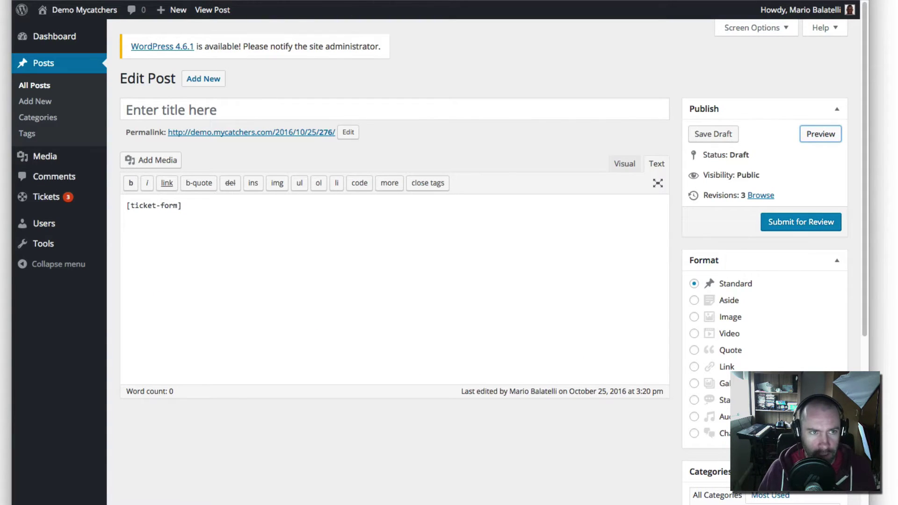
- Display the full ticket list in the demo site's admin area
mouse_move(66, 197)
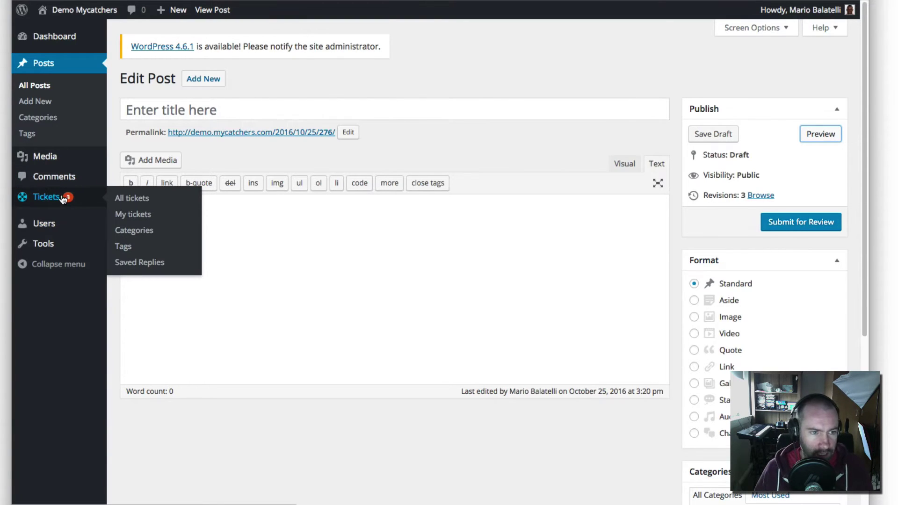
left_click(158, 199)
left_click(578, 154)
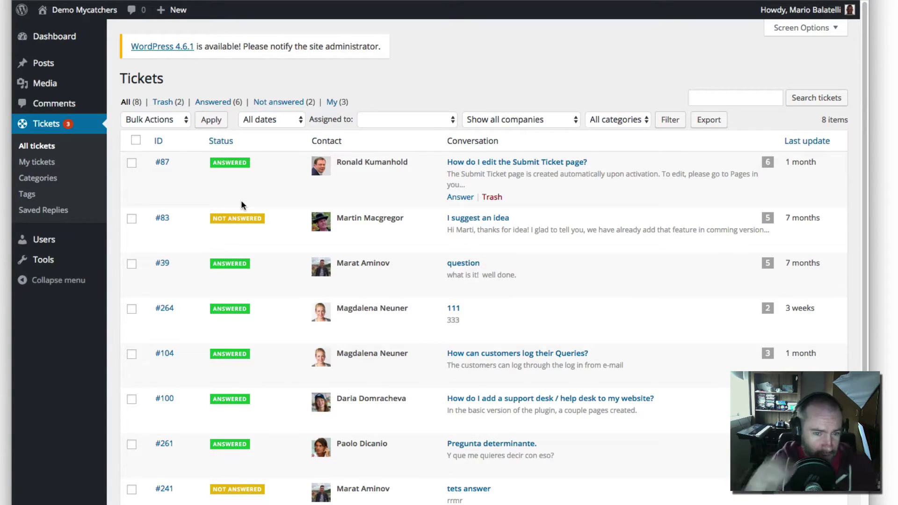
- Examine the statuses, contacts and conversations in the full ticket list
scroll(256, 260, "down", 3)
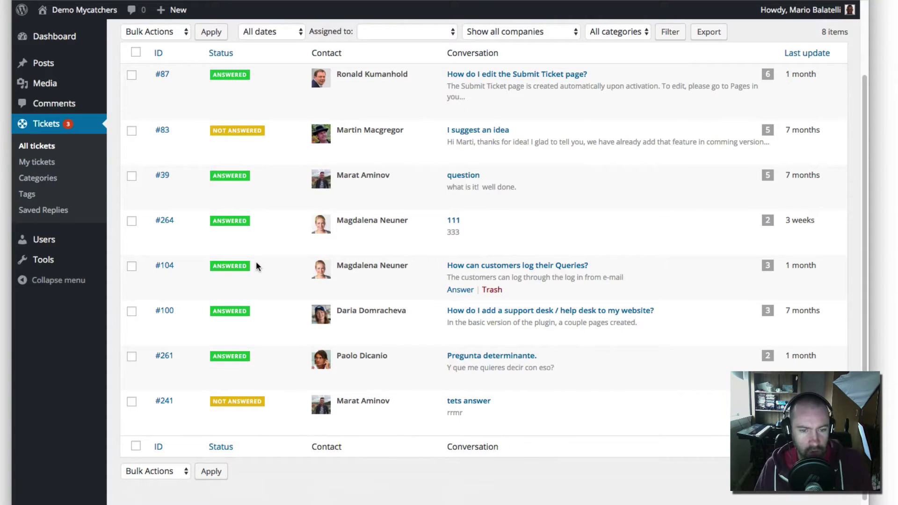
scroll(255, 254, "up", 1)
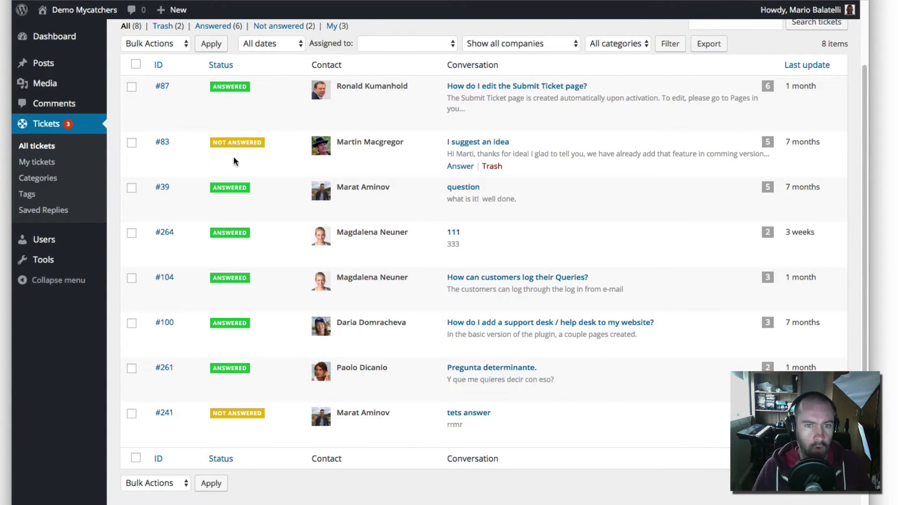
scroll(225, 239, "up", 3)
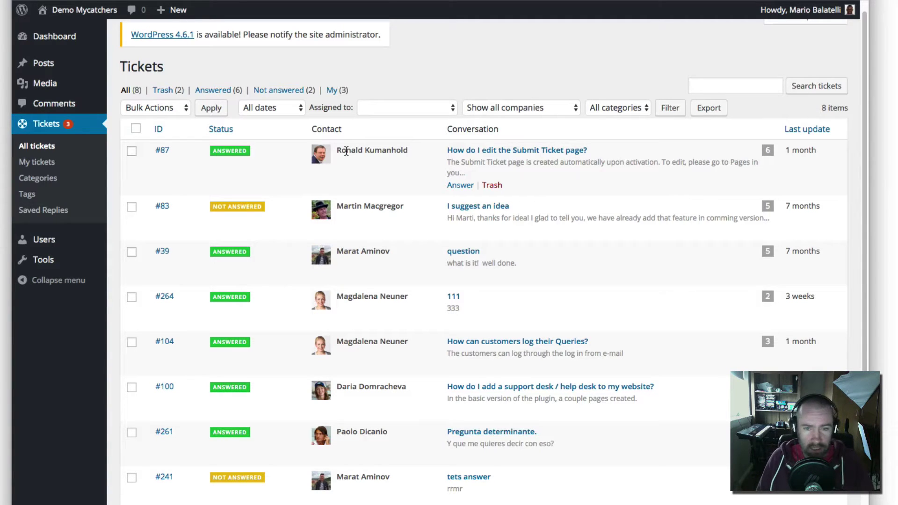
left_click_drag(215, 162, 209, 200)
left_click(209, 168)
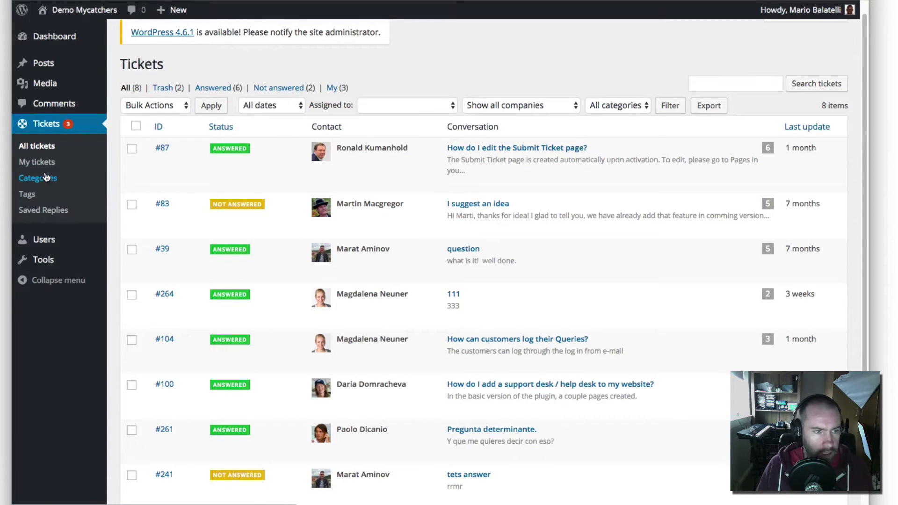
- Compare the My tickets list with the full ticket list, and open the ticket categories page
left_click(47, 163)
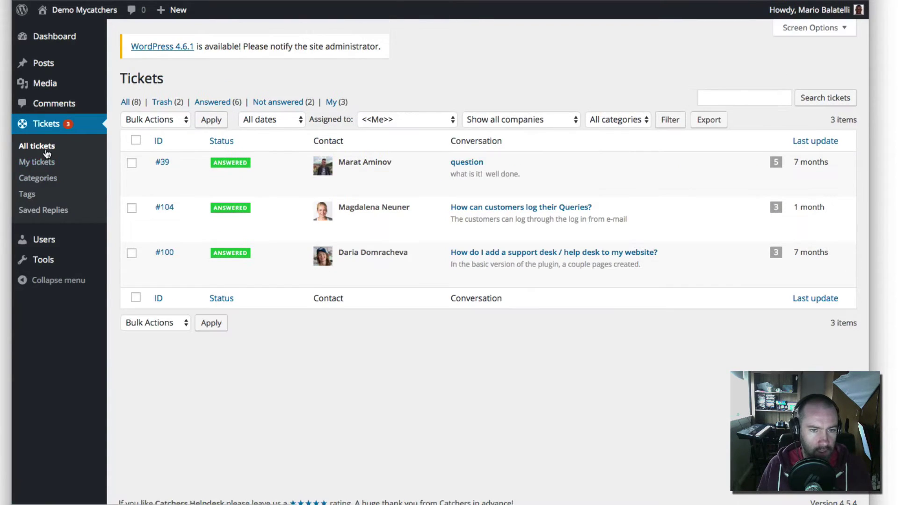
left_click(47, 153)
left_click(42, 164)
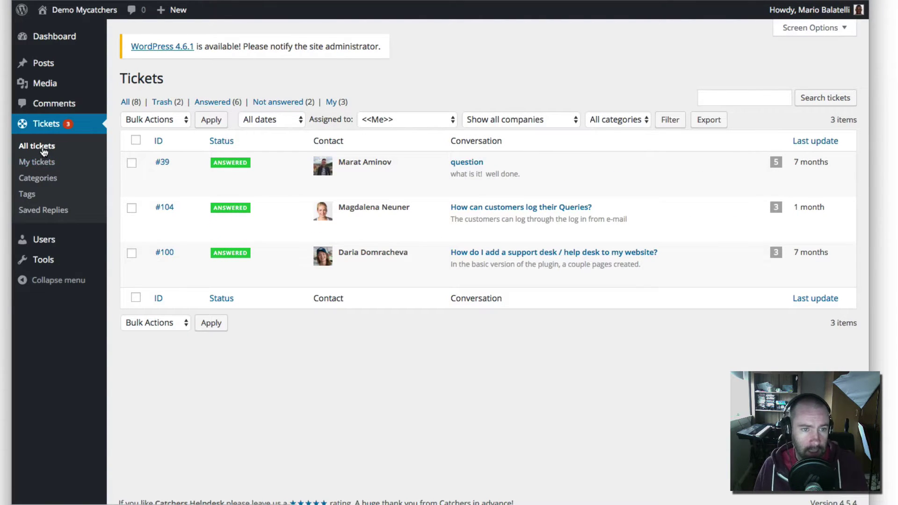
left_click(43, 149)
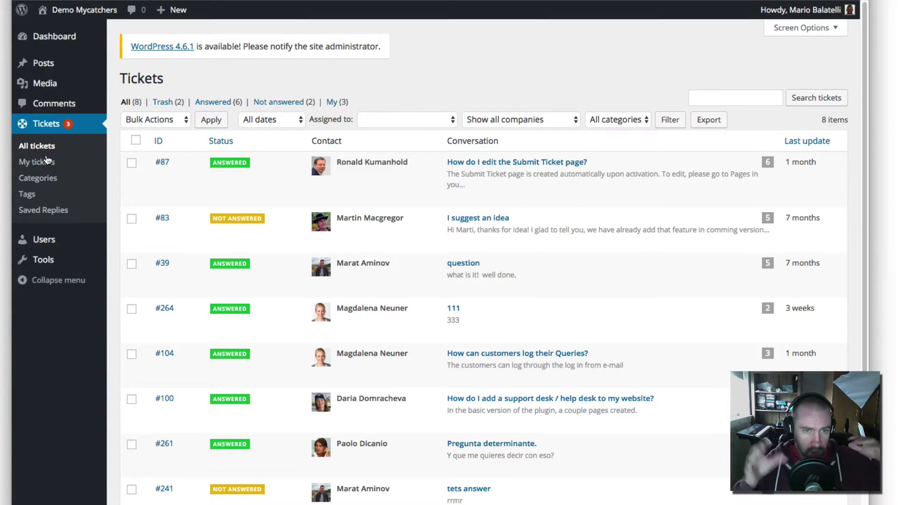
mouse_move(812, 14)
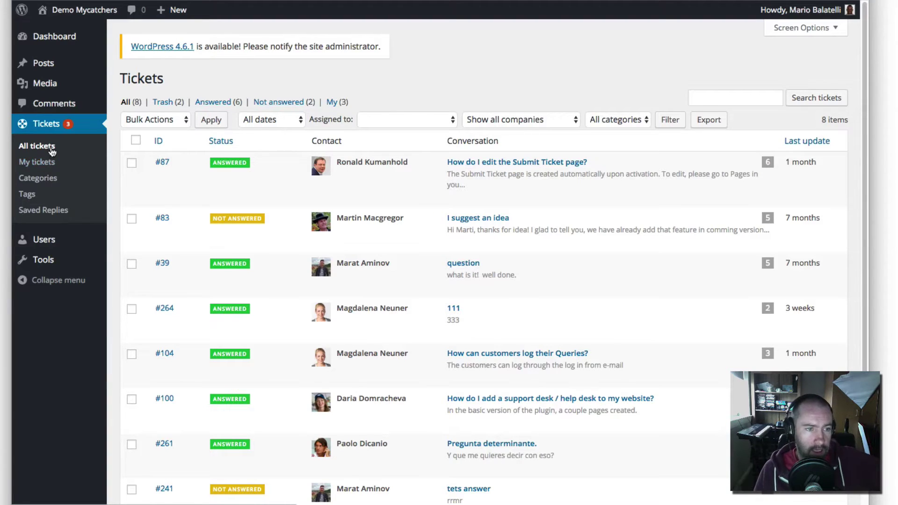
scroll(261, 243, "down", 3)
scroll(260, 265, "up", 3)
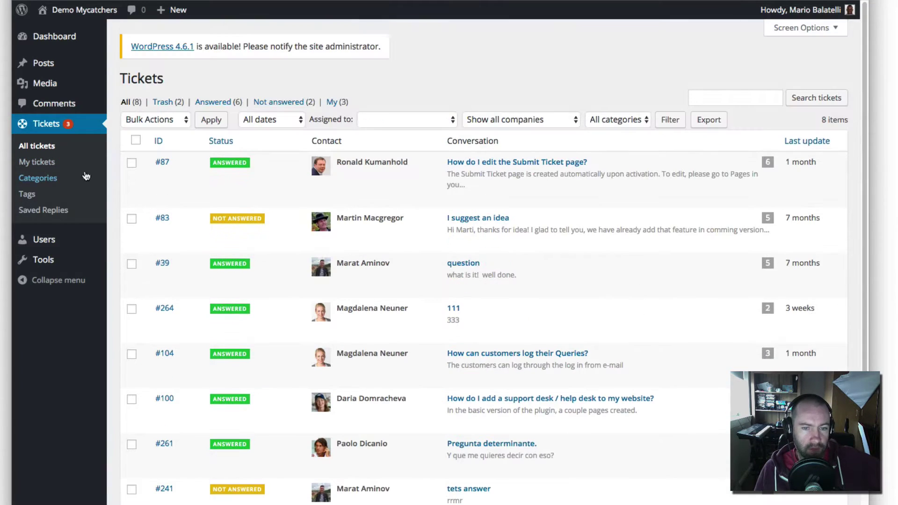
left_click(65, 165)
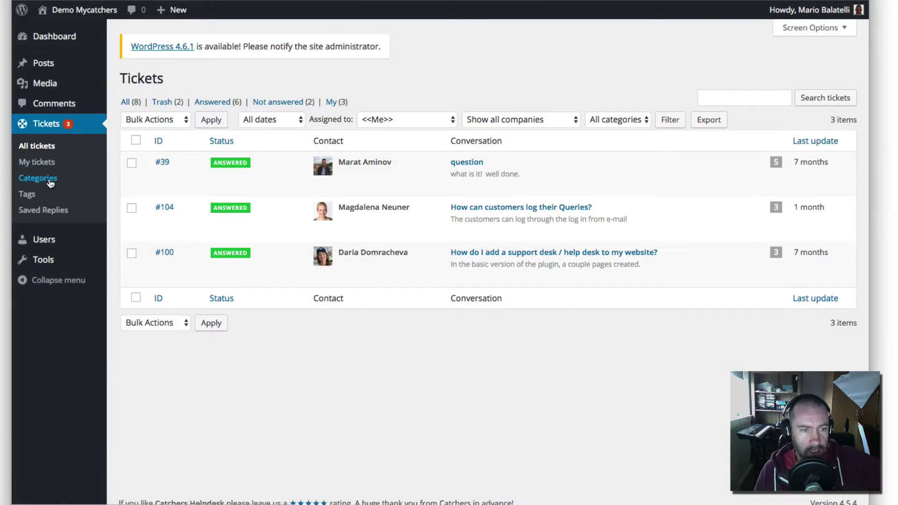
left_click(28, 179)
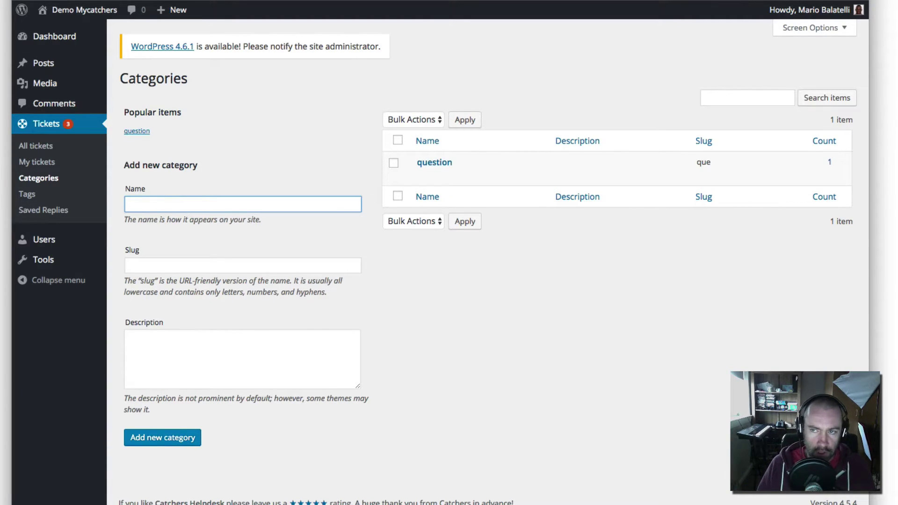
- Open kevinmuldoon.com in a new browser tab and go to its Contact page
key("super+t")
type("kevin")
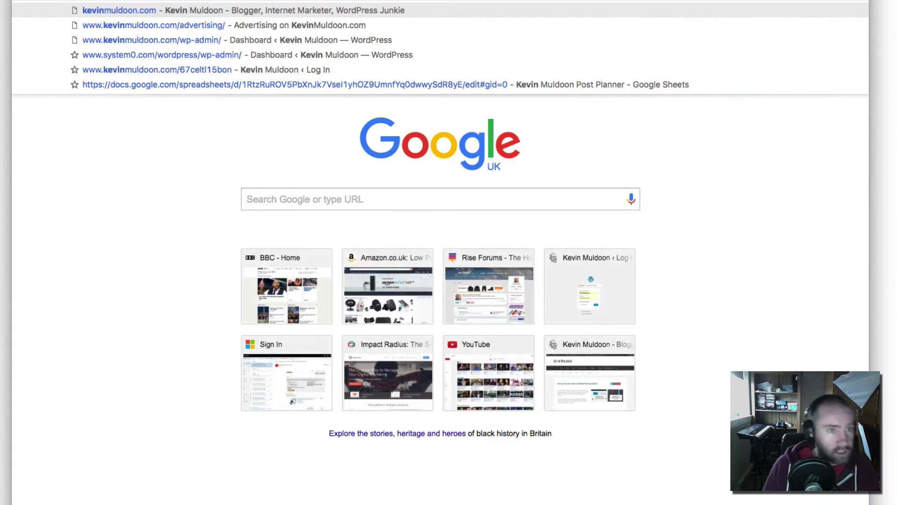
key("Return")
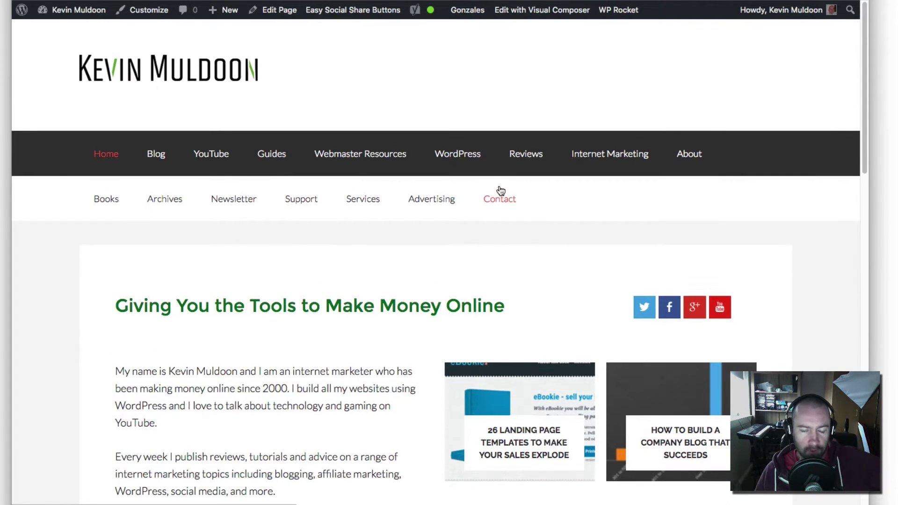
left_click(501, 191)
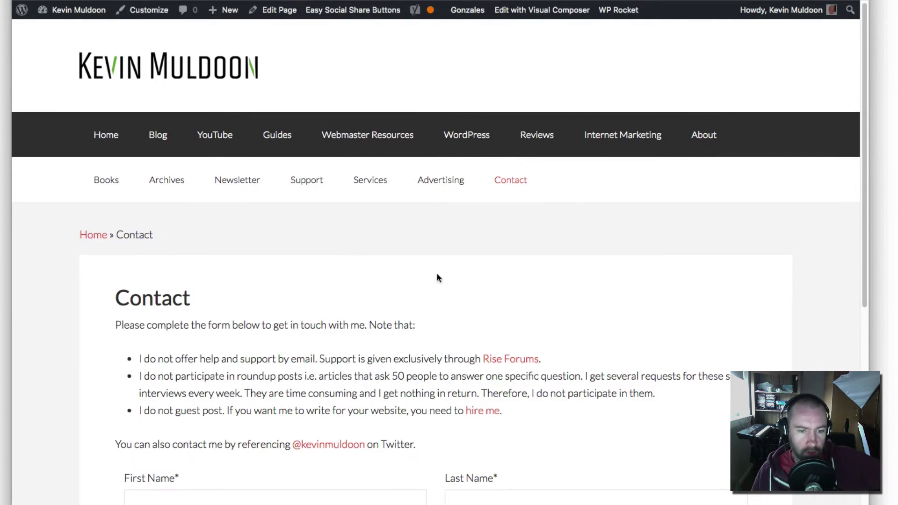
- Examine the Reason for Emailing choices on the contact form without selecting a different one
scroll(436, 272, "down", 6)
scroll(186, 213, "up", 2)
left_click(258, 383)
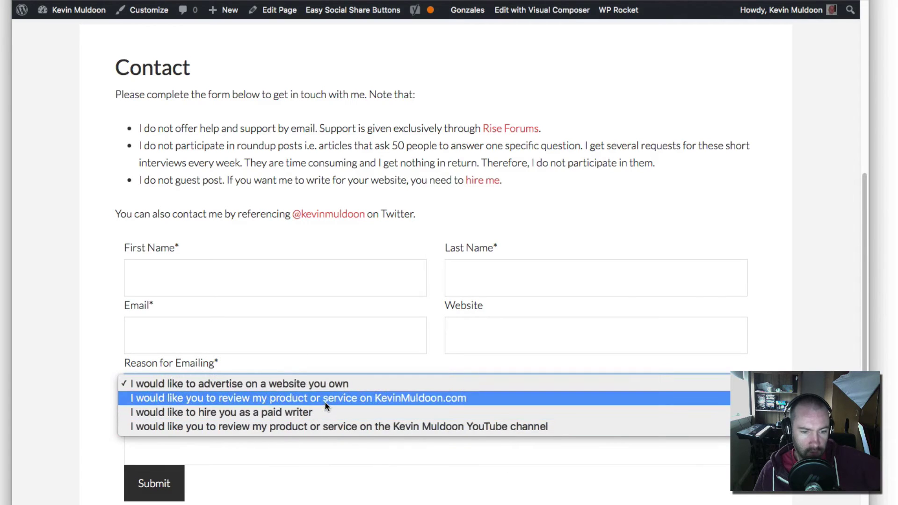
left_click(324, 349)
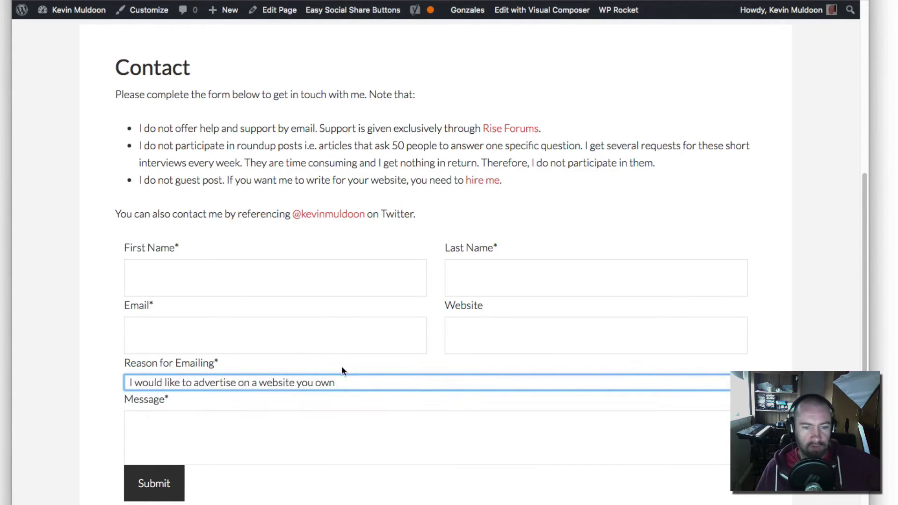
left_click(342, 381)
left_click(343, 383)
scroll(348, 330, "up", 2)
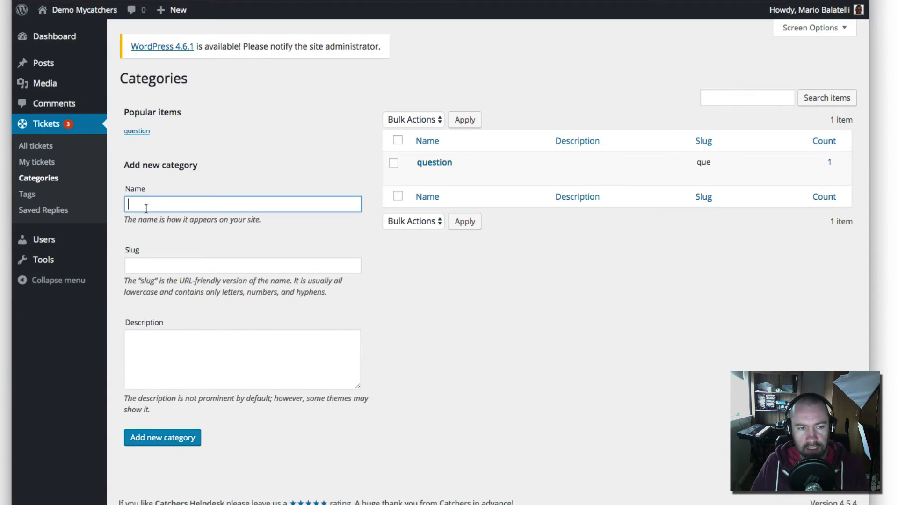
- View the demo site's ticket tags page, and examine the texts and macro placeholders of the saved replies
left_click(74, 197)
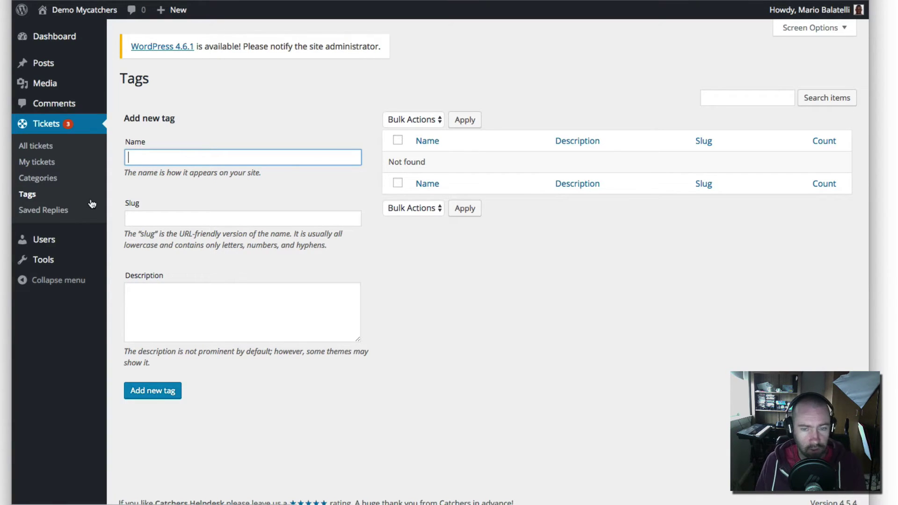
left_click(68, 216)
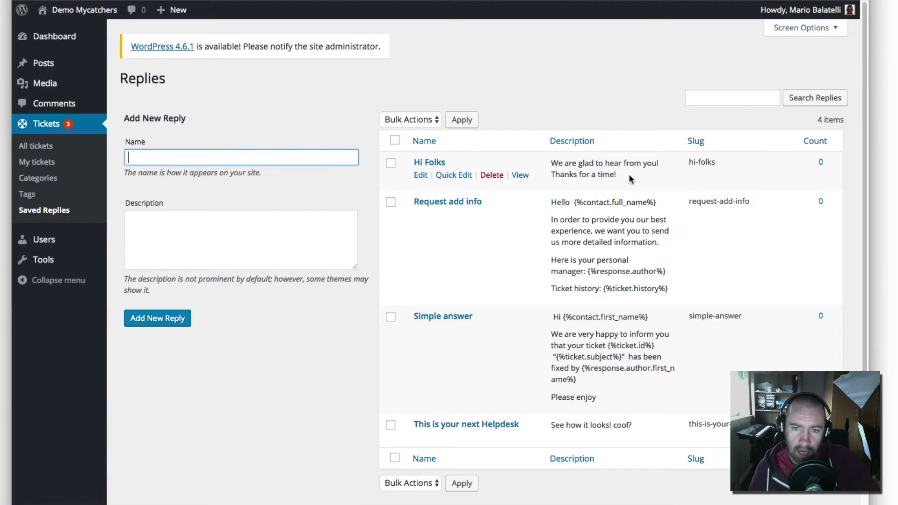
left_click_drag(630, 177, 553, 165)
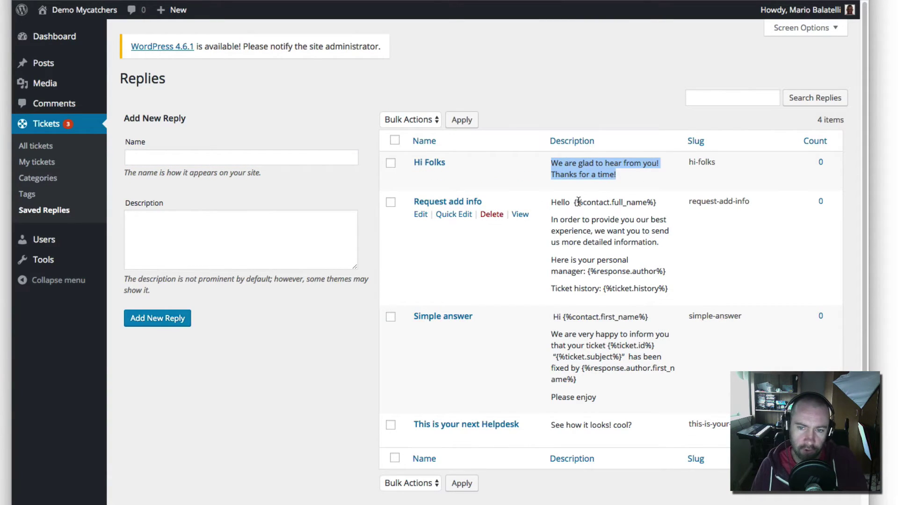
left_click_drag(577, 202, 658, 202)
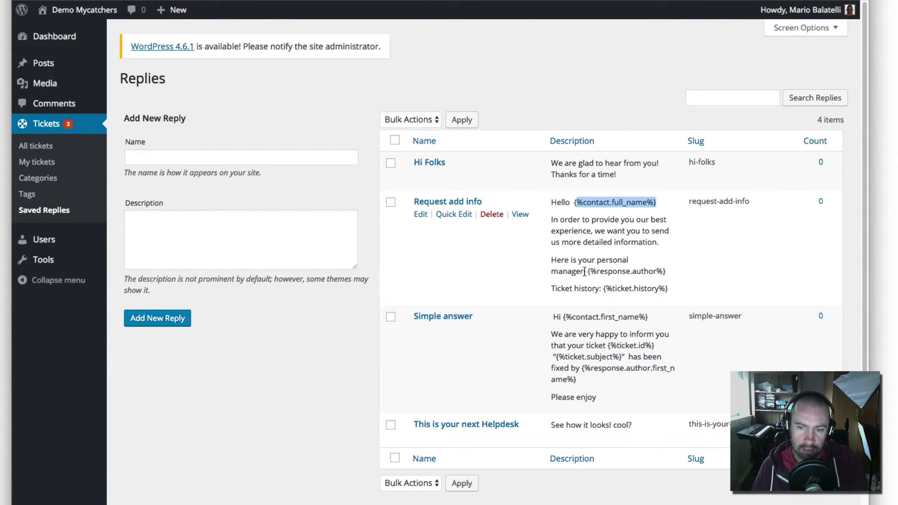
left_click_drag(586, 271, 633, 270)
left_click(660, 271)
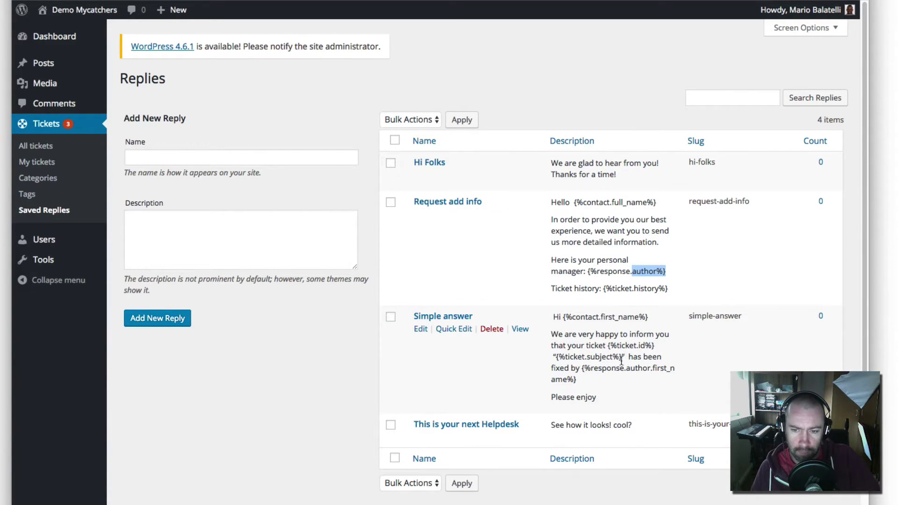
left_click_drag(626, 357, 603, 356)
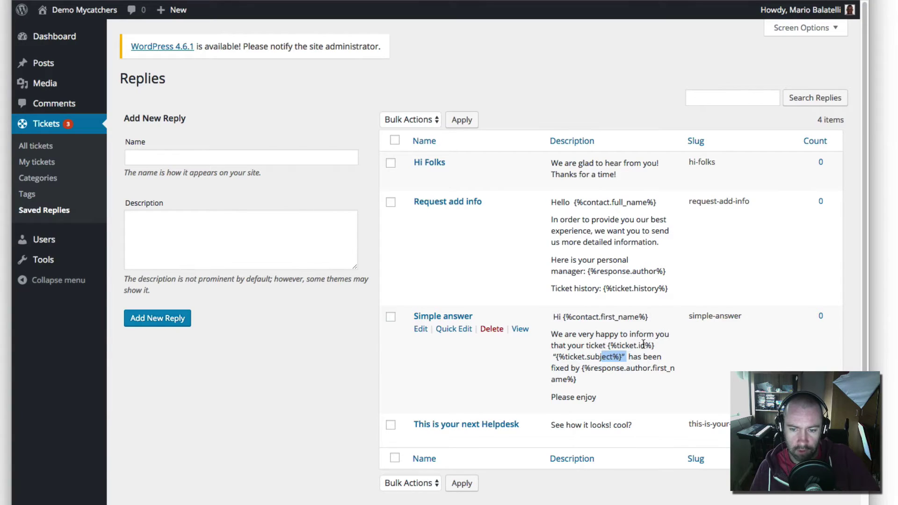
left_click(624, 352)
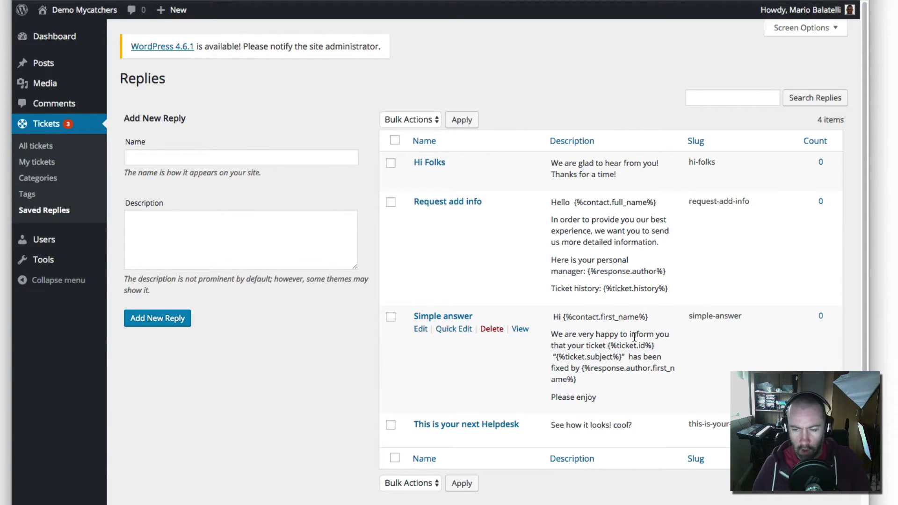
- Open the "Simple answer" saved reply for editing and view the macros available for its description
left_click(419, 330)
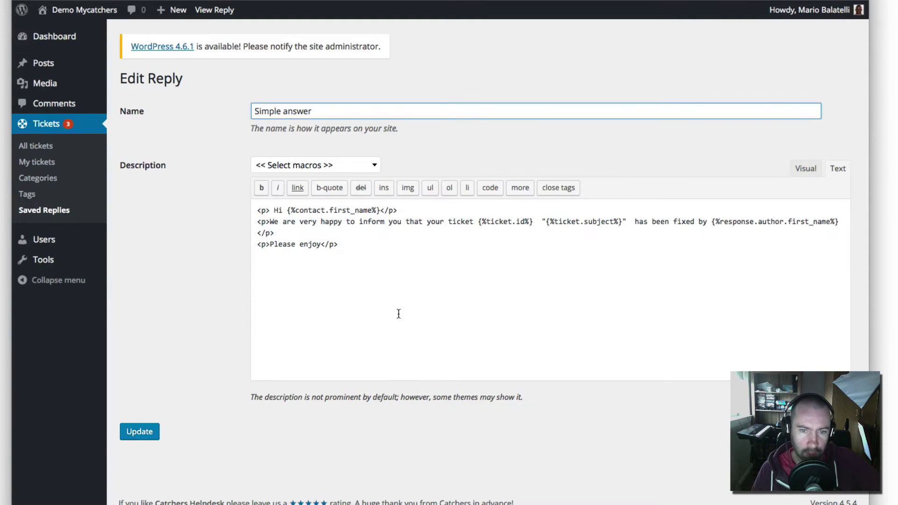
left_click(358, 164)
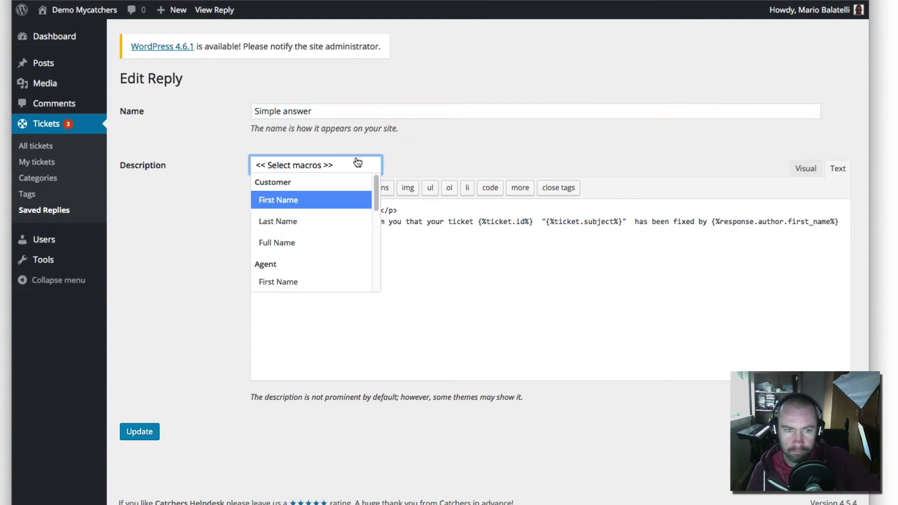
left_click_drag(374, 185, 378, 225)
- Try inserting the Ticket Public URL and Ticket Date macros below the "Simple answer" text, and delete them again
left_click(441, 271)
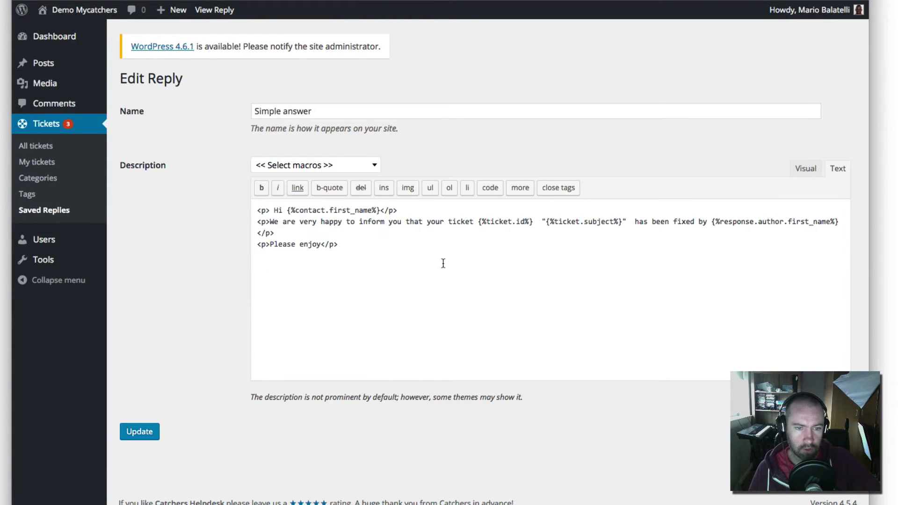
key("Return")
key("Return")
left_click(340, 167)
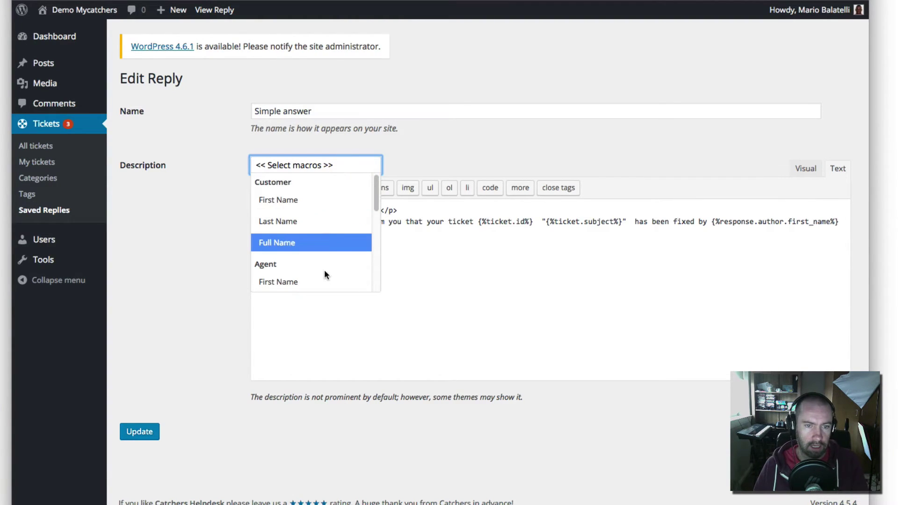
scroll(309, 273, "down", 2)
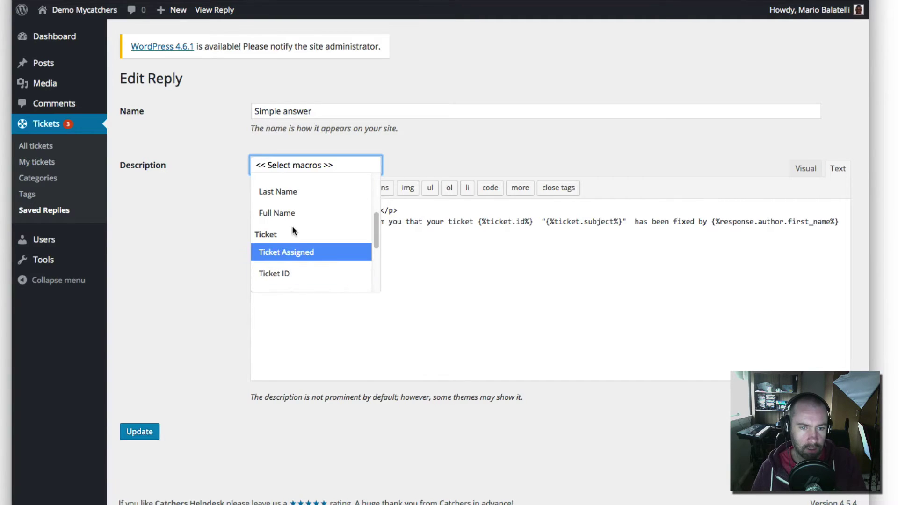
scroll(336, 255, "down", 3)
left_click(297, 263)
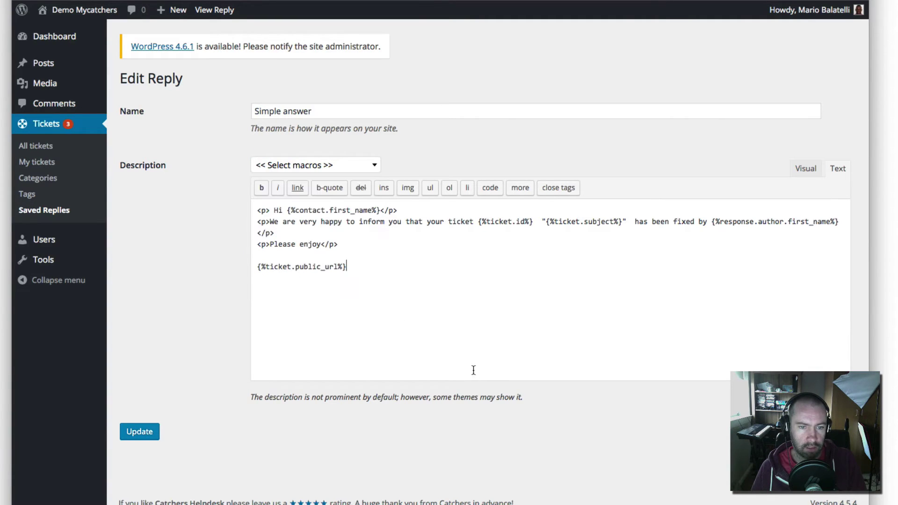
left_click(329, 167)
scroll(344, 285, "down", 5)
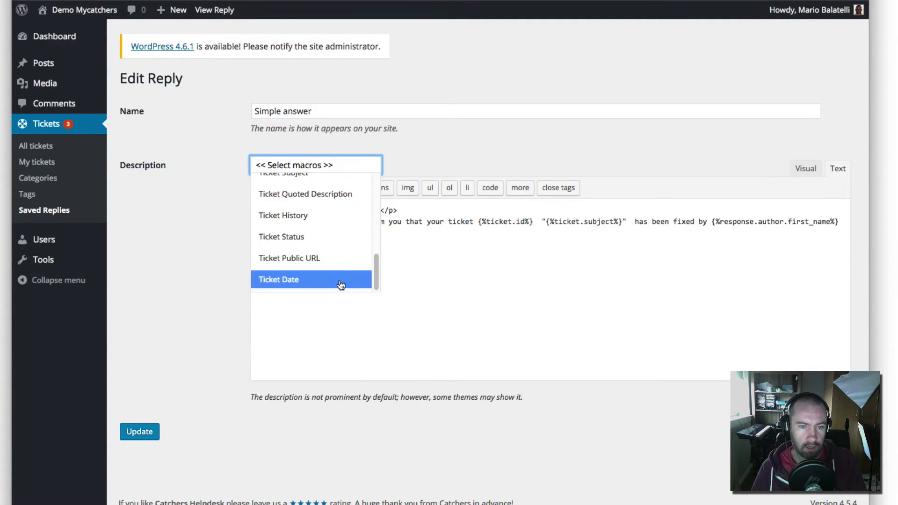
left_click(340, 283)
left_click_drag(425, 265, 255, 265)
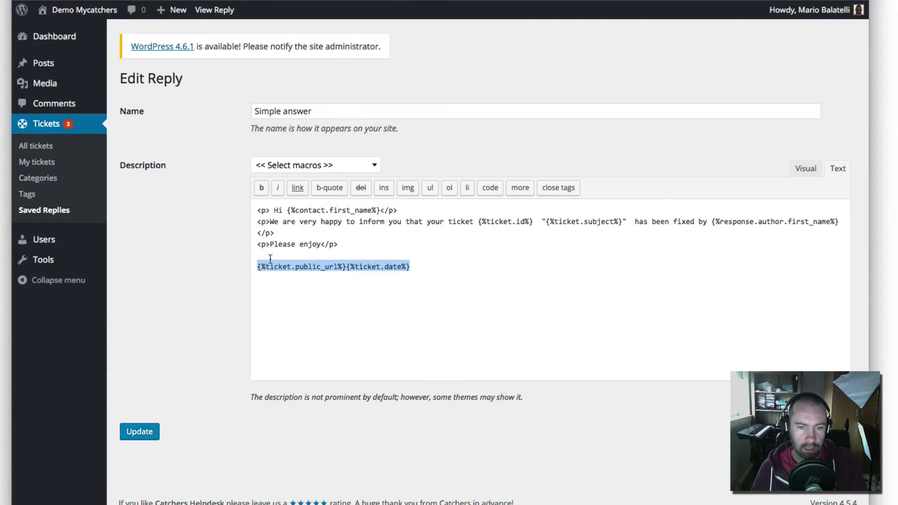
key("BackSpace")
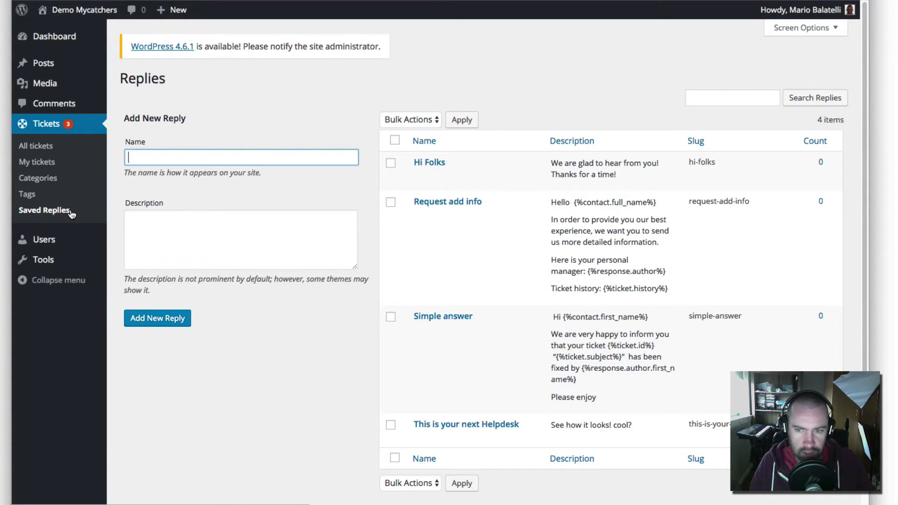
- Return to the full ticket list and filter it to the trashed tickets
left_click(51, 149)
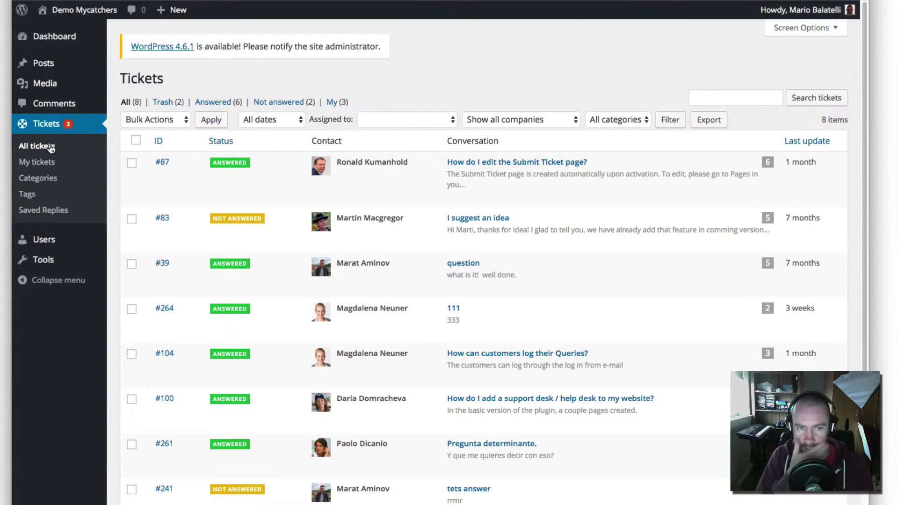
left_click(158, 107)
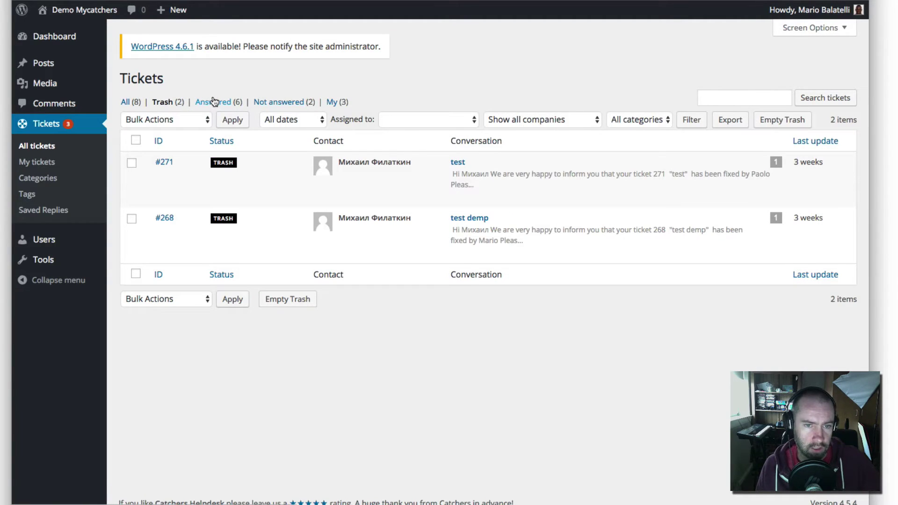
- Filter the ticket list to the answered, the unanswered and the current agent's own tickets, one after another
left_click(215, 103)
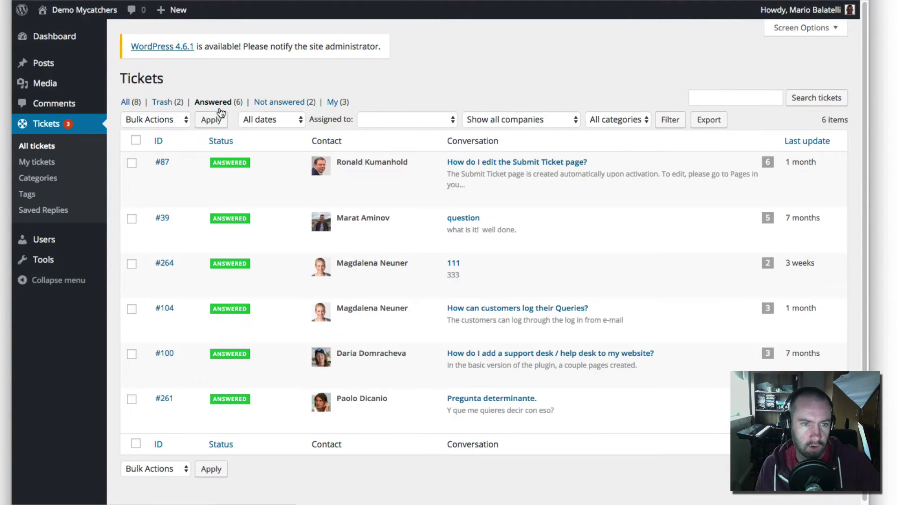
left_click(265, 105)
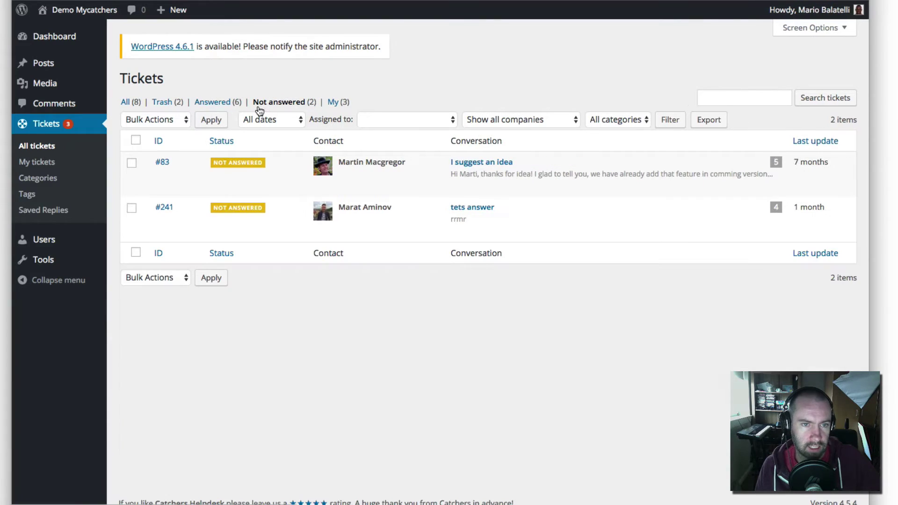
left_click(338, 103)
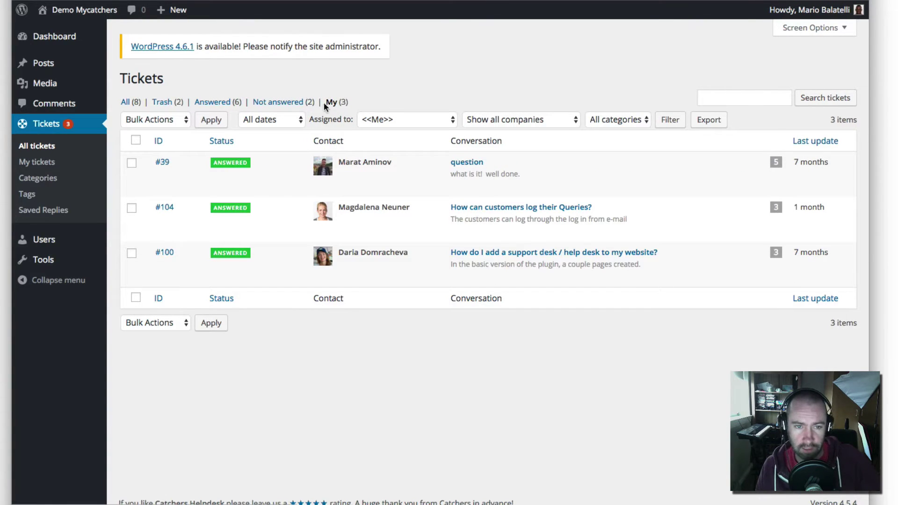
left_click_drag(330, 102, 337, 102)
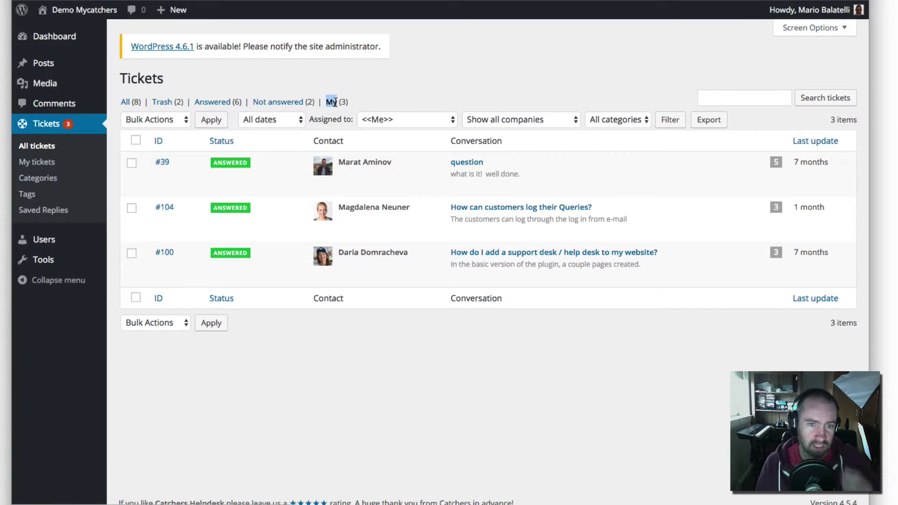
- Show all tickets again and examine the contacts, conversations and last update times in the list
left_click(125, 102)
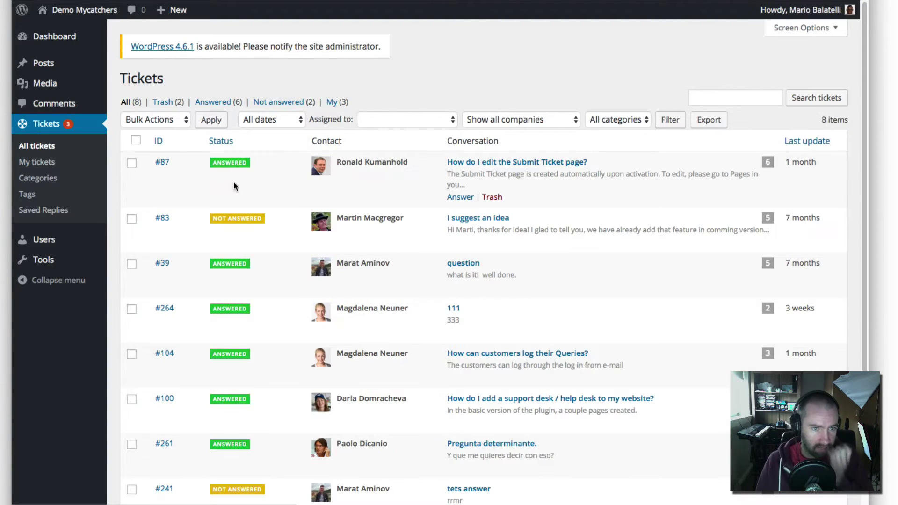
scroll(246, 248, "down", 1)
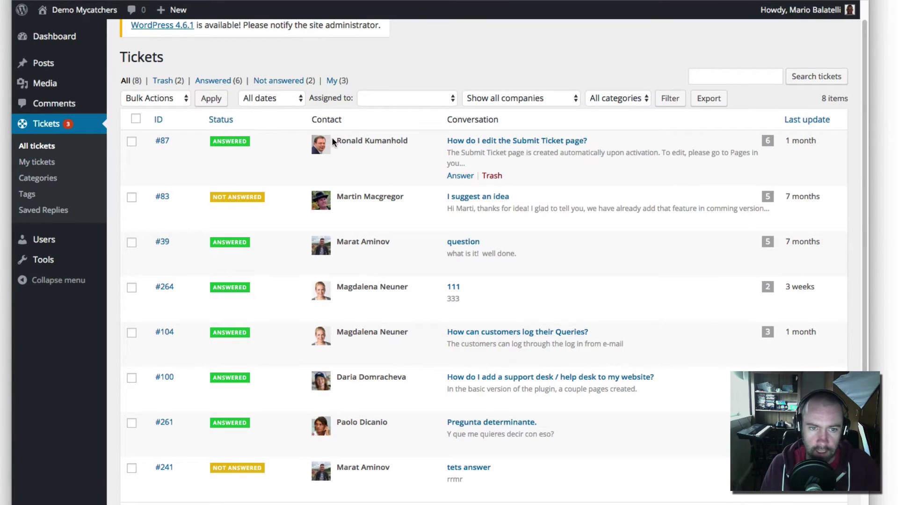
left_click_drag(334, 138, 411, 142)
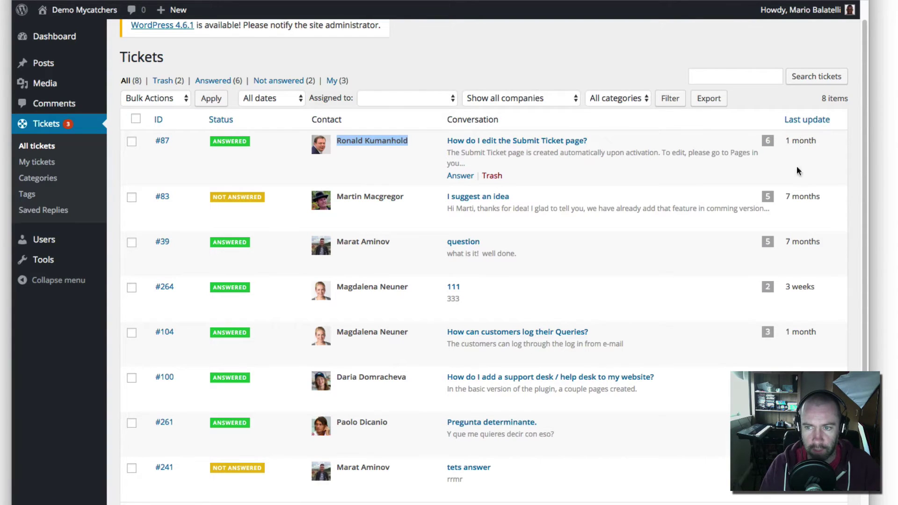
scroll(760, 277, "down", 3)
scroll(442, 336, "up", 3)
scroll(442, 336, "down", 3)
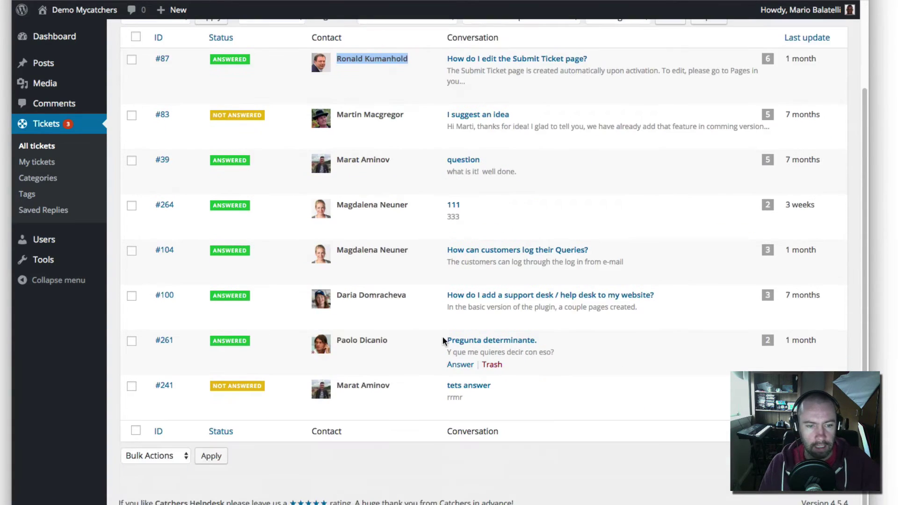
scroll(435, 332, "up", 3)
- Open the ticket "How do I edit the Submit Ticket page?" and look over its title, reply form and conversation
left_click(164, 162)
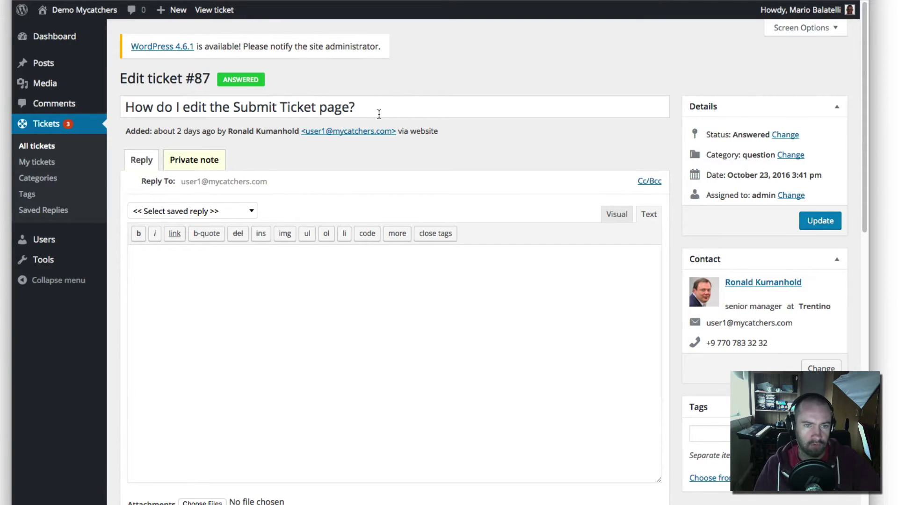
left_click_drag(379, 114, 134, 107)
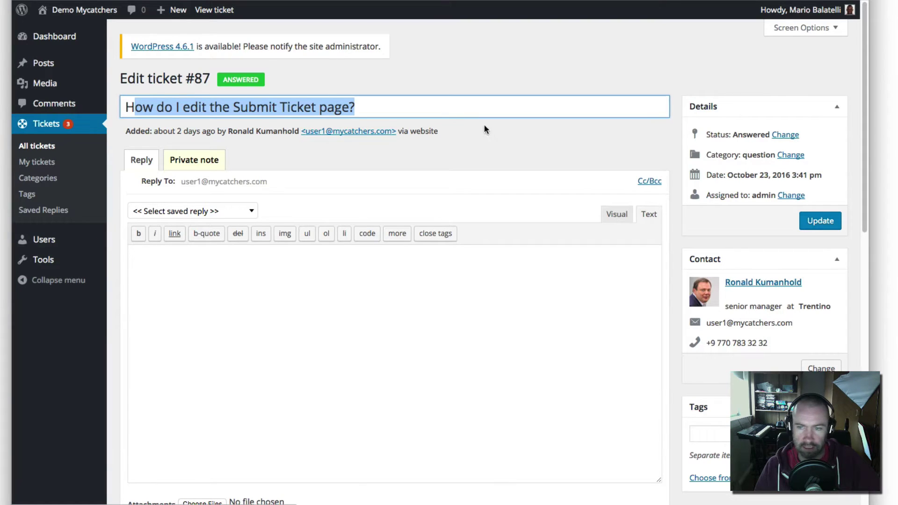
scroll(510, 154, "down", 1)
scroll(522, 169, "down", 1)
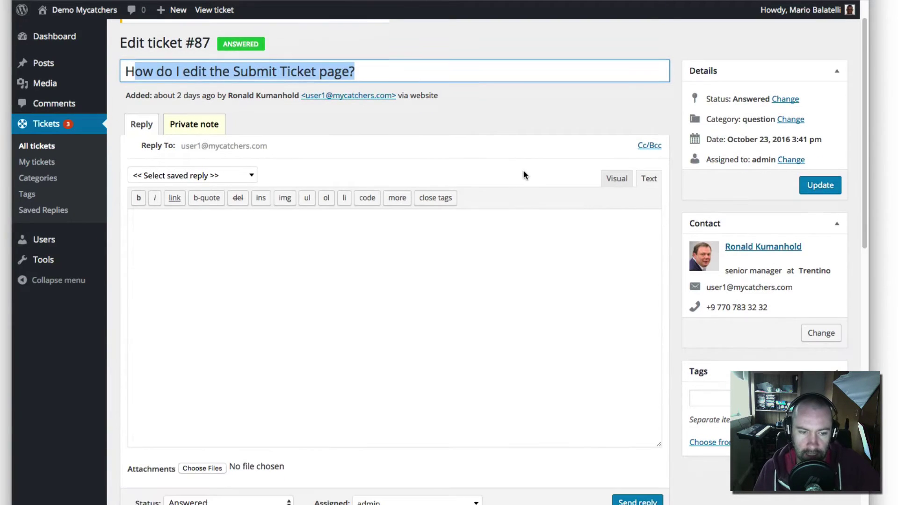
scroll(283, 482, "down", 2)
scroll(206, 448, "down", 6)
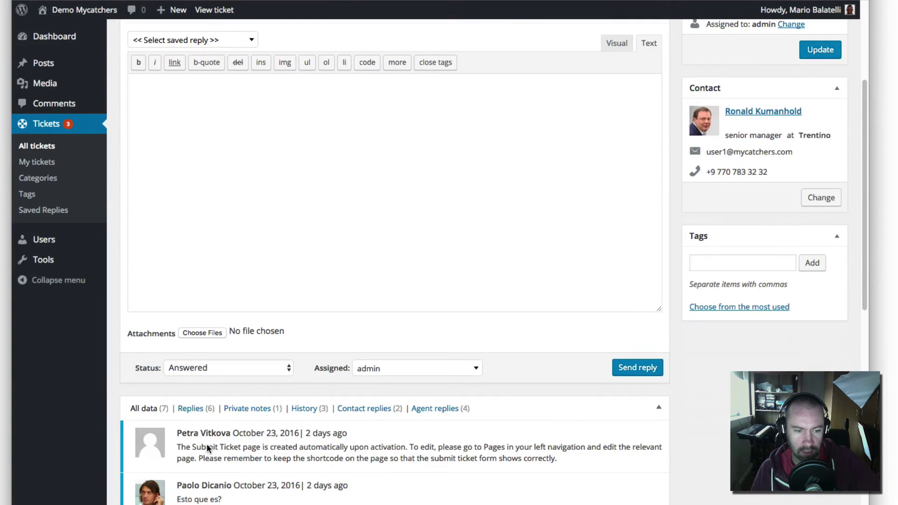
- View the status choices and the assignee choices offered below the ticket's reply editor
left_click(239, 308)
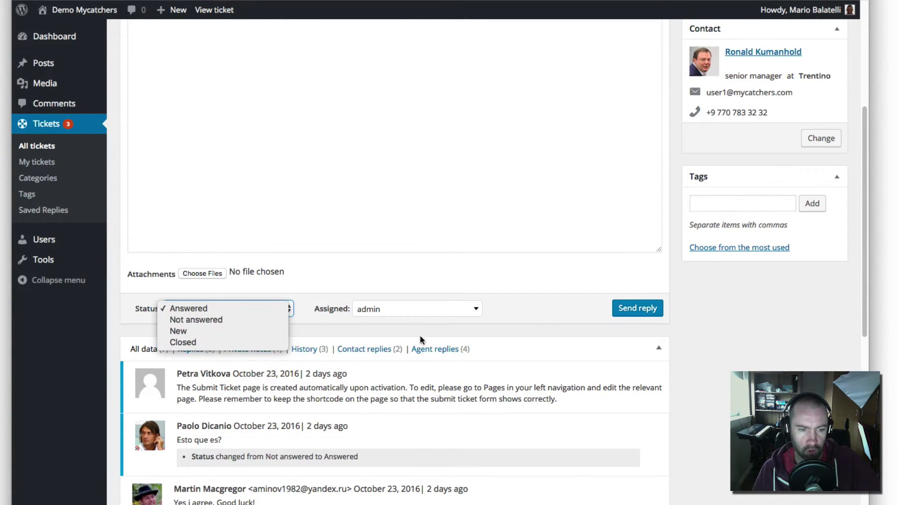
left_click(421, 310)
left_click(421, 310)
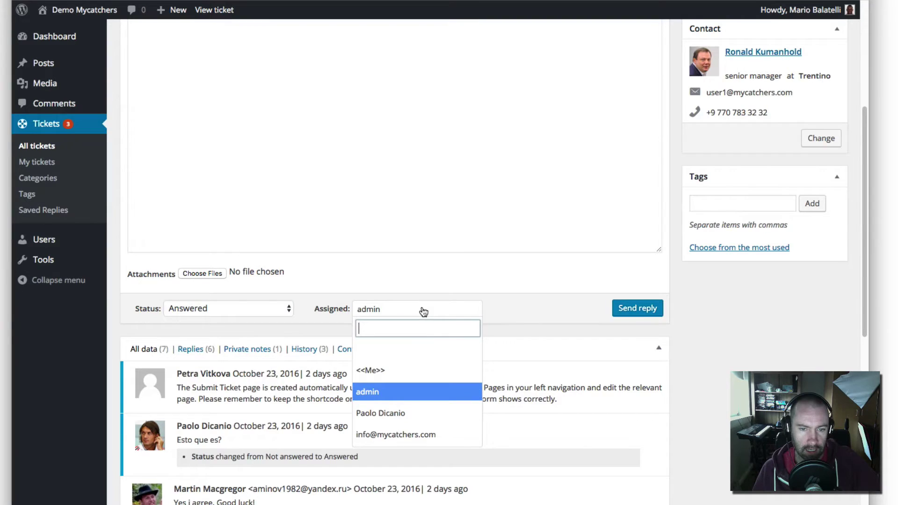
left_click(515, 313)
left_click(242, 310)
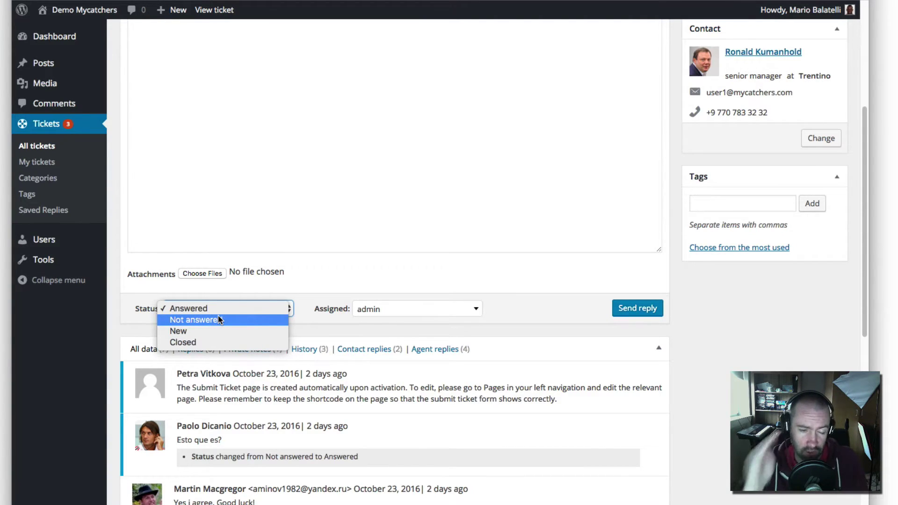
left_click(409, 309)
left_click(414, 312)
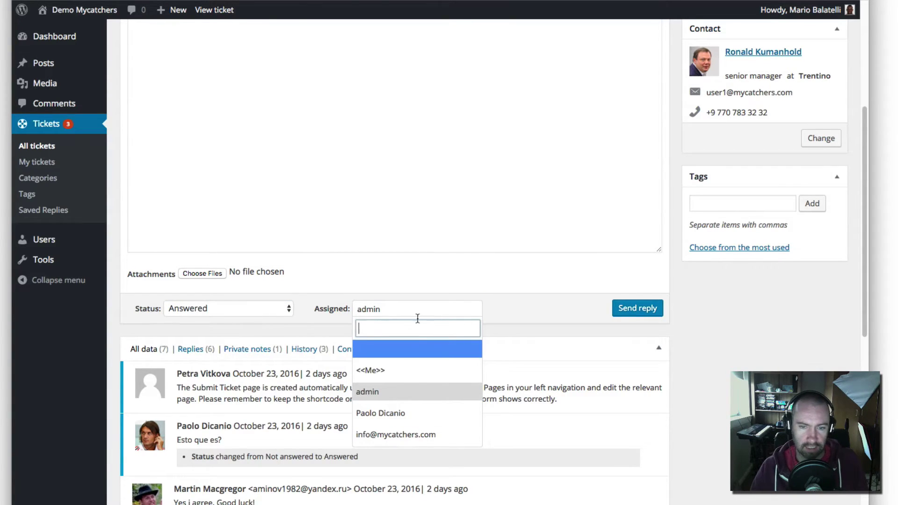
left_click(526, 299)
- Compare the ticket's details box with the reply form's status choices, including Closed, keeping the status at Answered
scroll(573, 320, "up", 5)
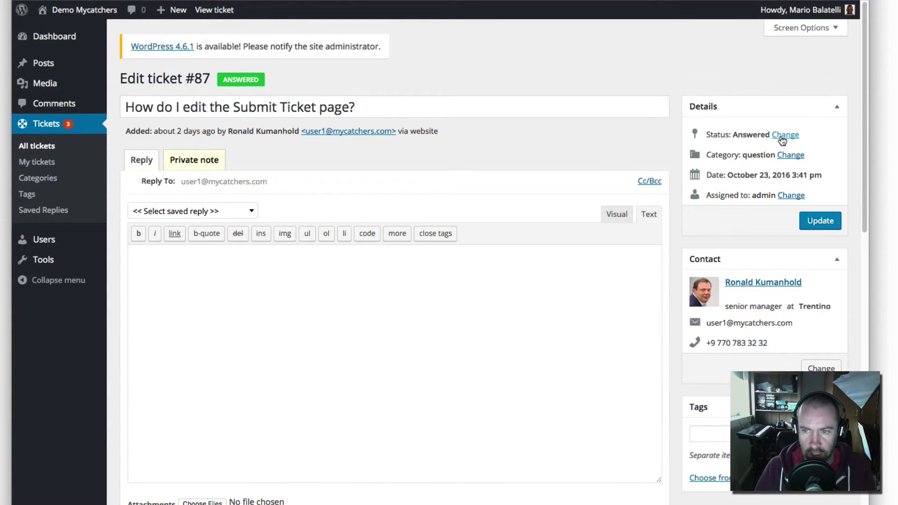
scroll(620, 338, "down", 7)
scroll(608, 248, "up", 7)
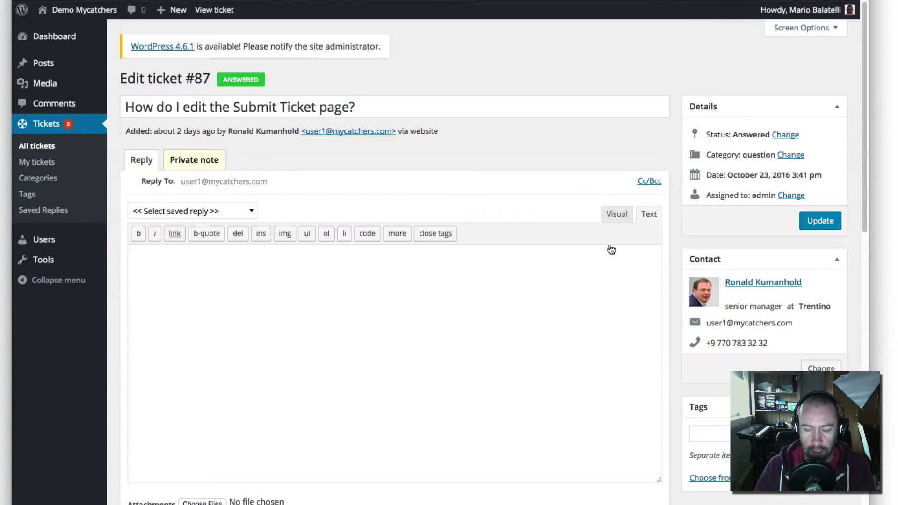
scroll(608, 248, "down", 8)
left_click(220, 139)
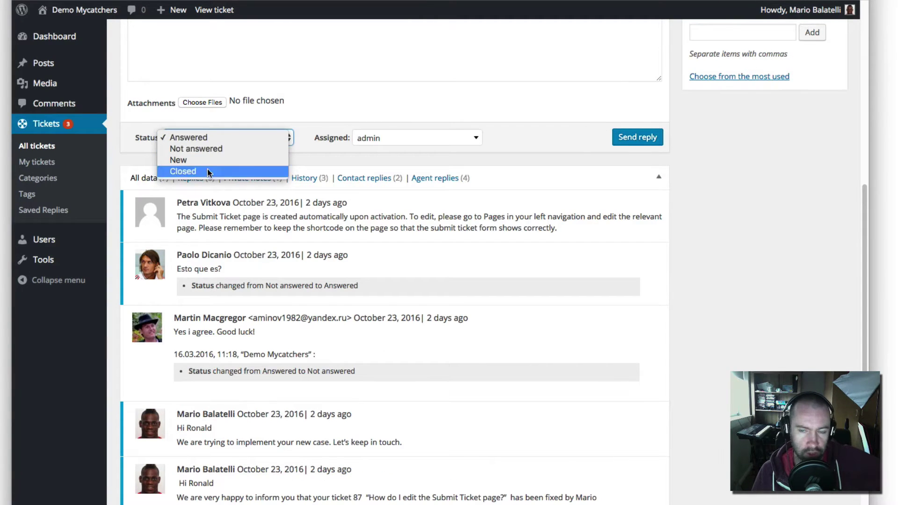
left_click(719, 351)
scroll(721, 342, "up", 10)
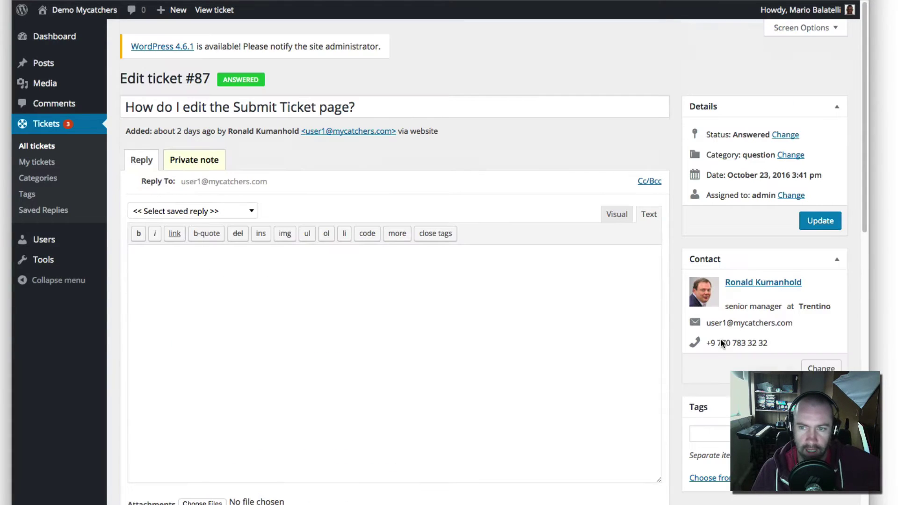
- Make the status, category and assignee in the ticket's details editable and view their choices
left_click(783, 136)
left_click(779, 133)
left_click(808, 144)
left_click(795, 156)
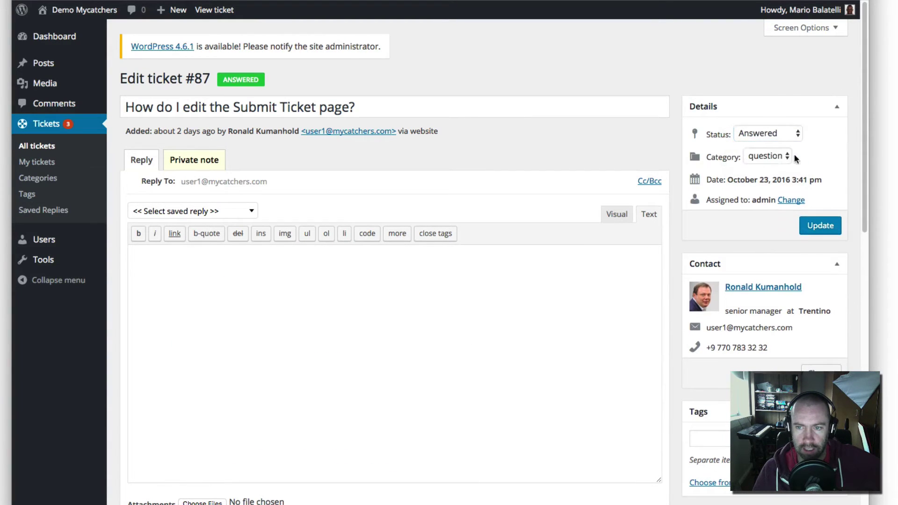
left_click(797, 158)
left_click(796, 156)
left_click(791, 199)
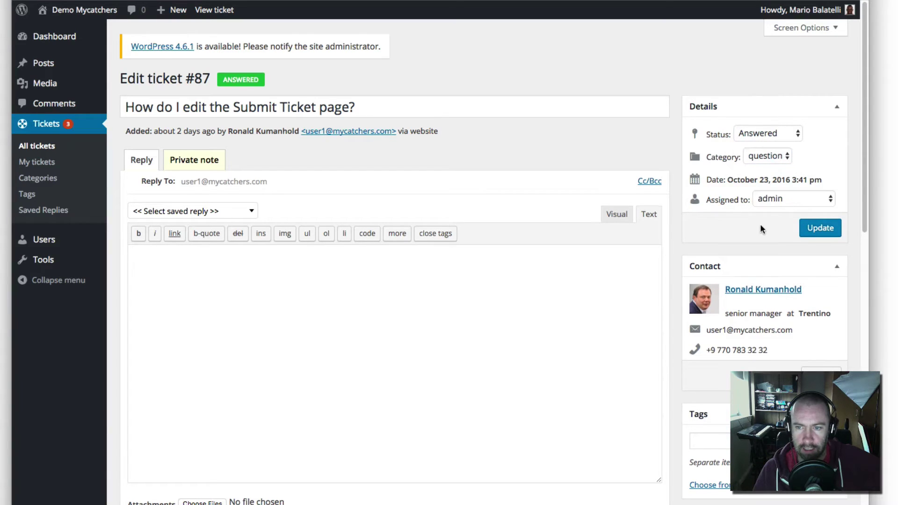
left_click(772, 202)
left_click(815, 160)
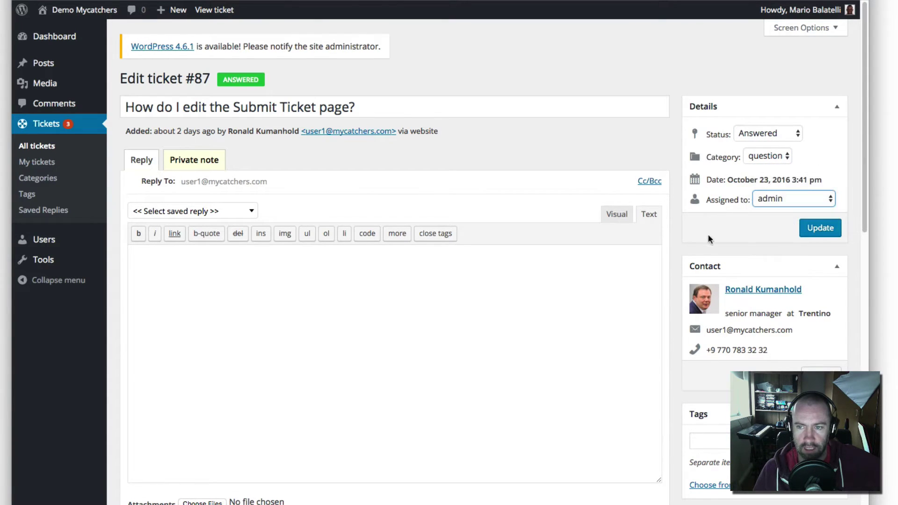
- Check the Closed status choice below the reply editor and read the conversation down to its first message
scroll(694, 247, "down", 4)
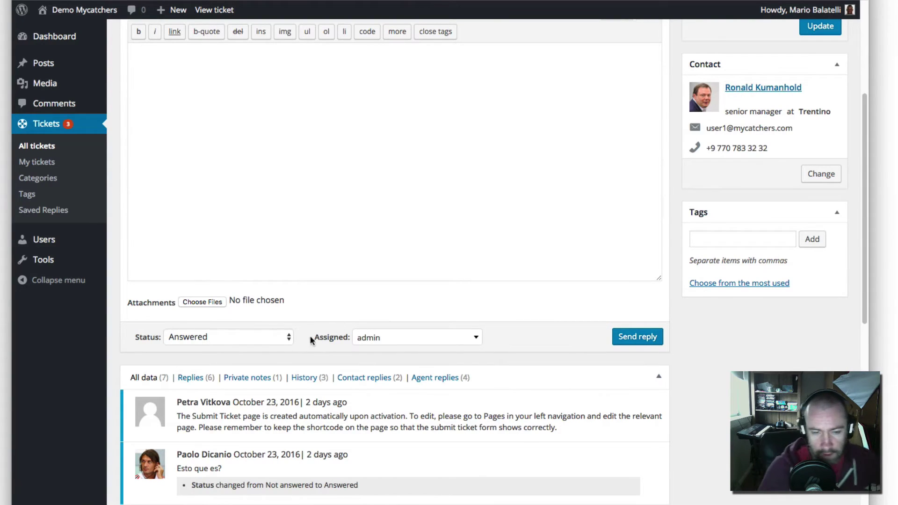
left_click(260, 341)
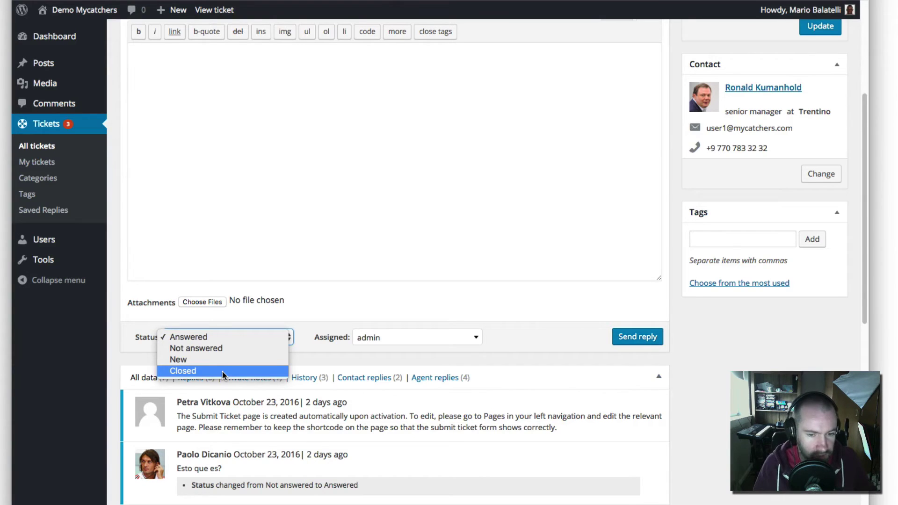
left_click(323, 398)
scroll(323, 397, "down", 7)
scroll(322, 395, "down", 2)
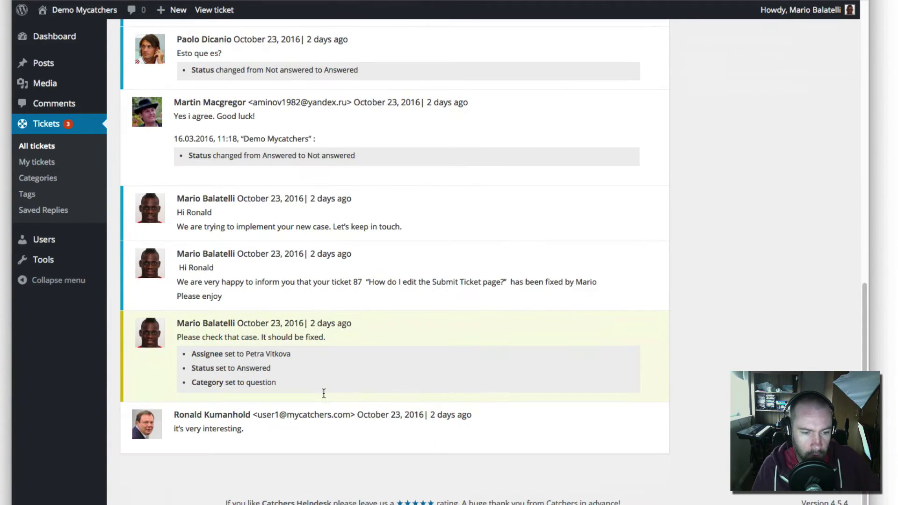
mouse_move(244, 408)
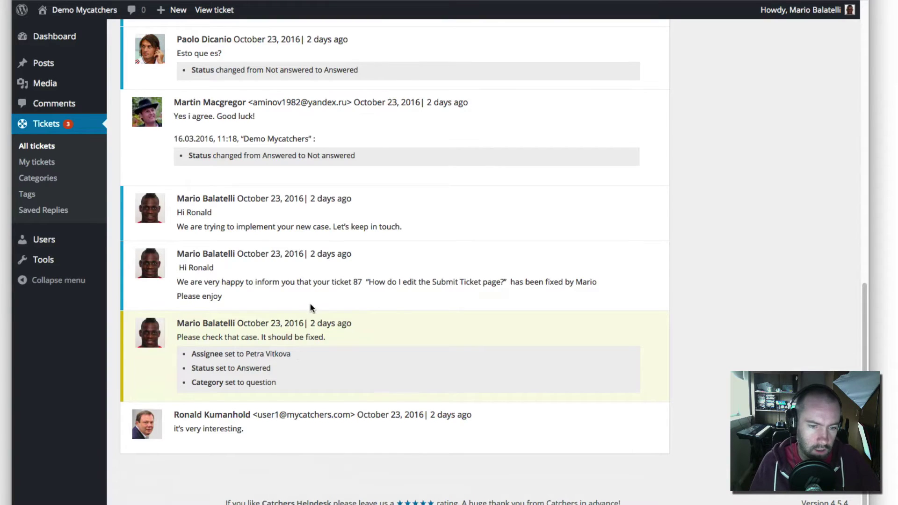
- Try quoting the "Yes i agree. Good luck!" message in the reply, and delete the quoted text
scroll(309, 304, "up", 4)
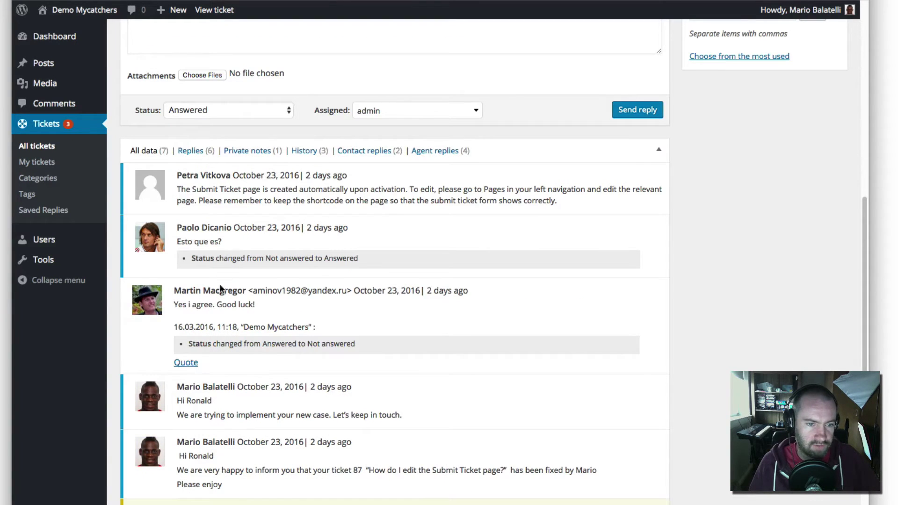
left_click(189, 371)
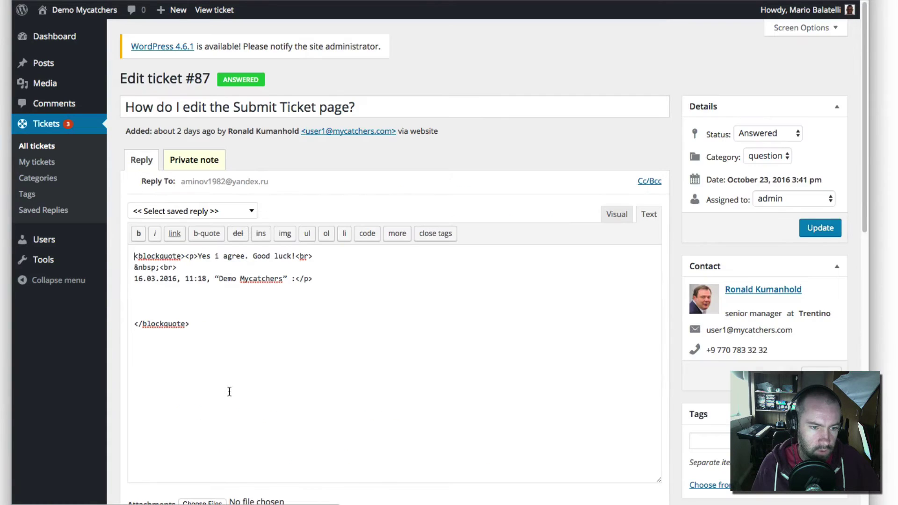
left_click_drag(241, 381, 19, 224)
key("BackSpace")
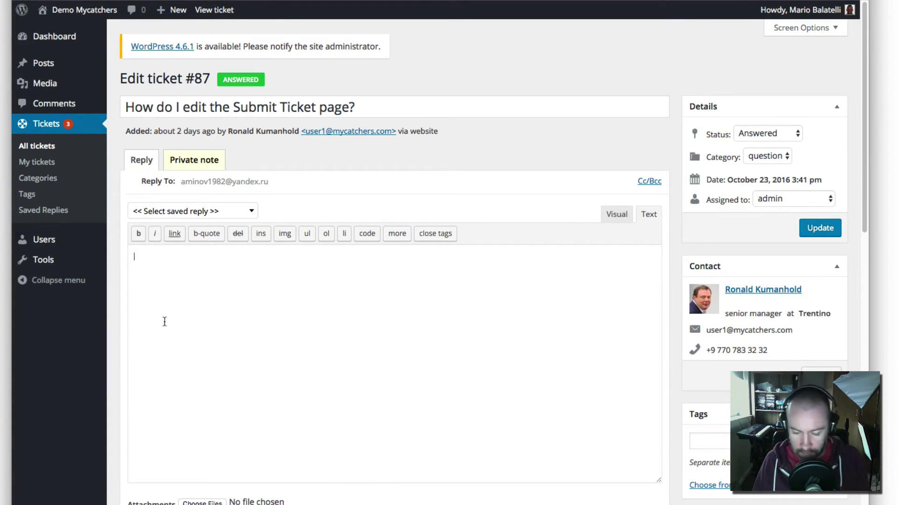
- Examine the conversation's replies and private note, and the ticket's tag field and attachment option
scroll(338, 421, "down", 10)
scroll(337, 421, "up", 2)
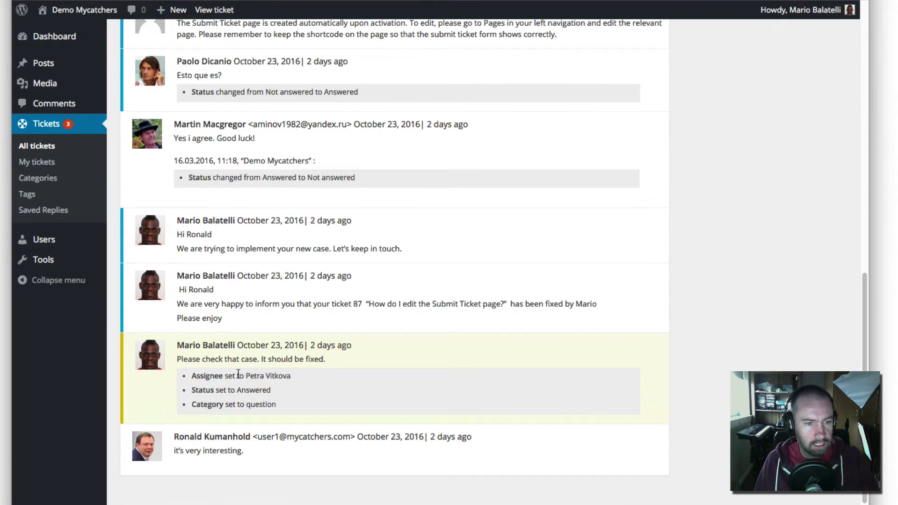
scroll(239, 388, "up", 2)
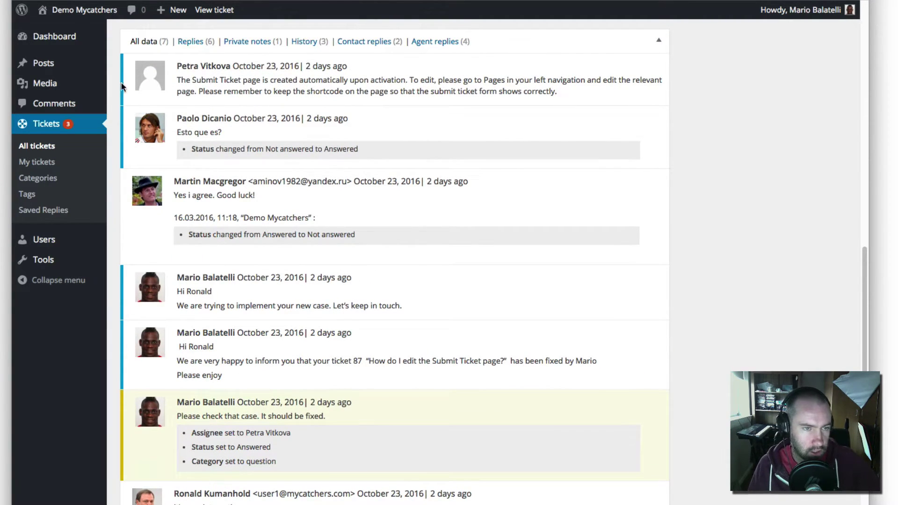
mouse_move(334, 255)
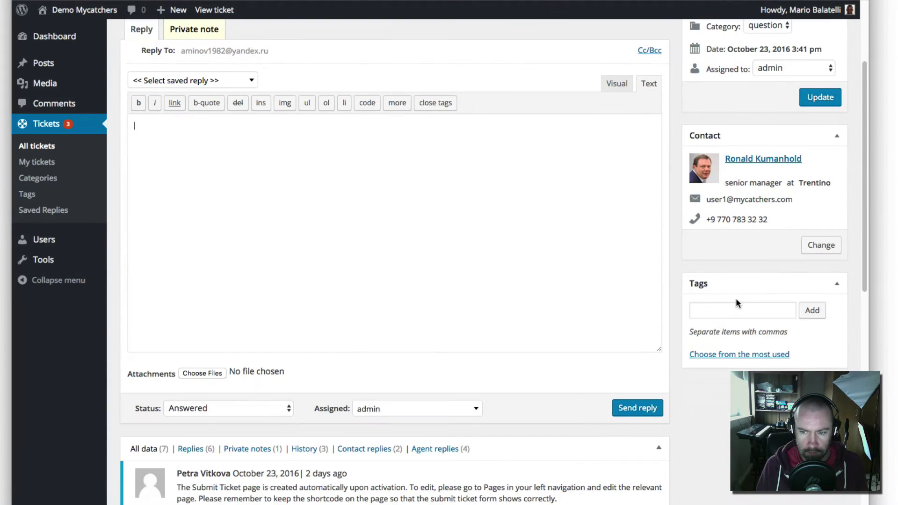
left_click(736, 309)
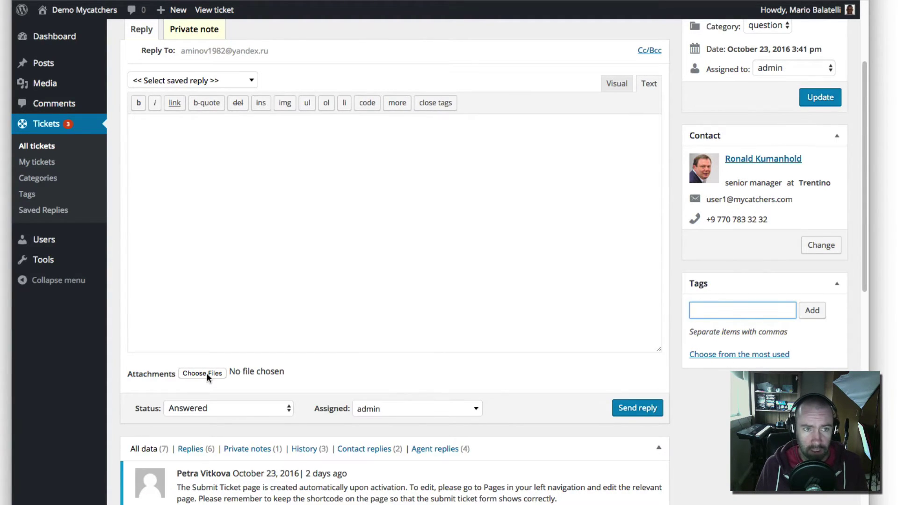
left_click(340, 272)
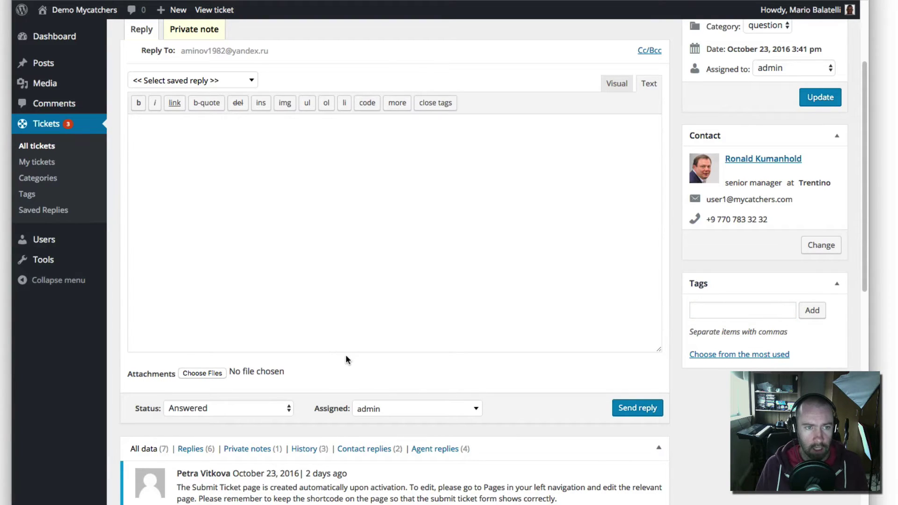
- Begin the ticket reply with "Hi there." and insert the "Simple answer" saved reply below it
scroll(369, 355, "up", 2)
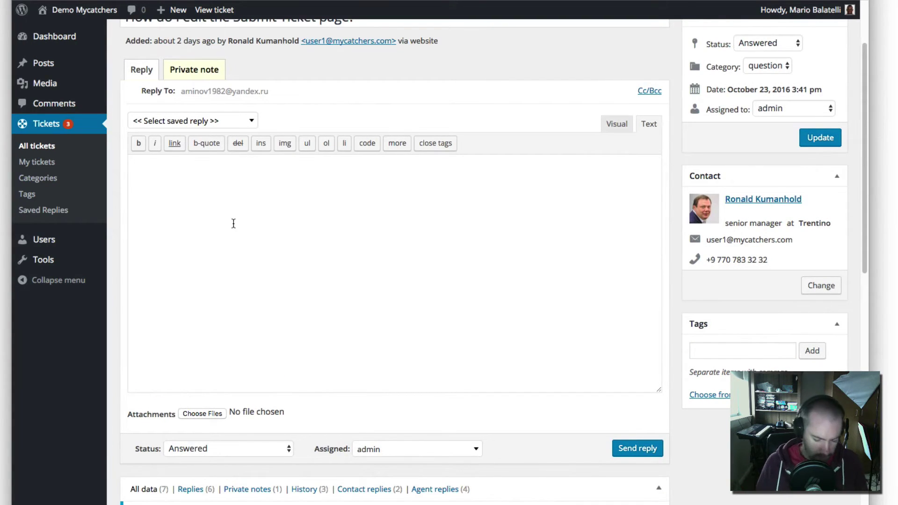
type("Hi")
key("BackSpace")
key("BackSpace")
type("Hi ")
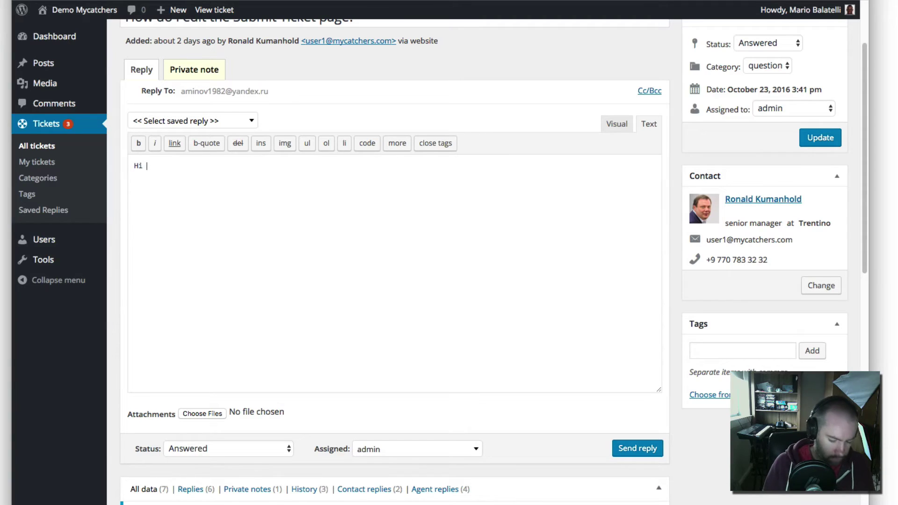
type("friend")
key("Return")
key("Return")
left_click(178, 125)
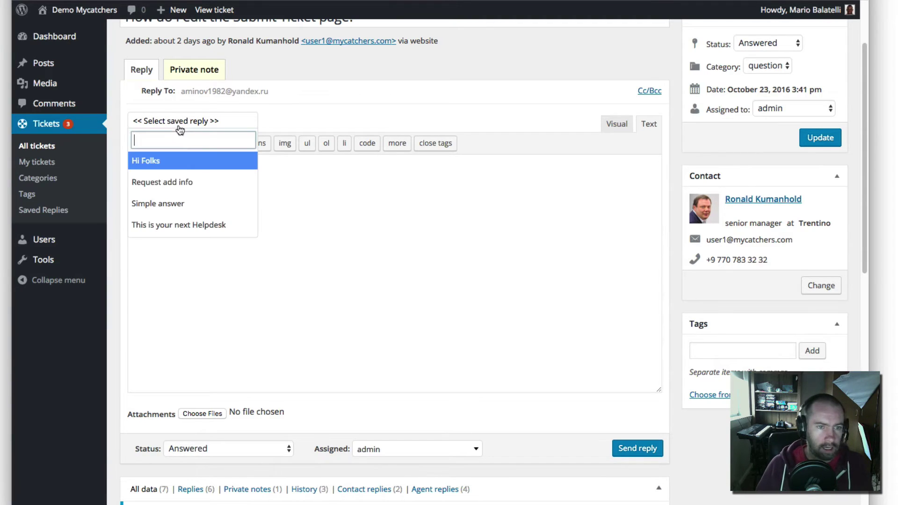
left_click(171, 206)
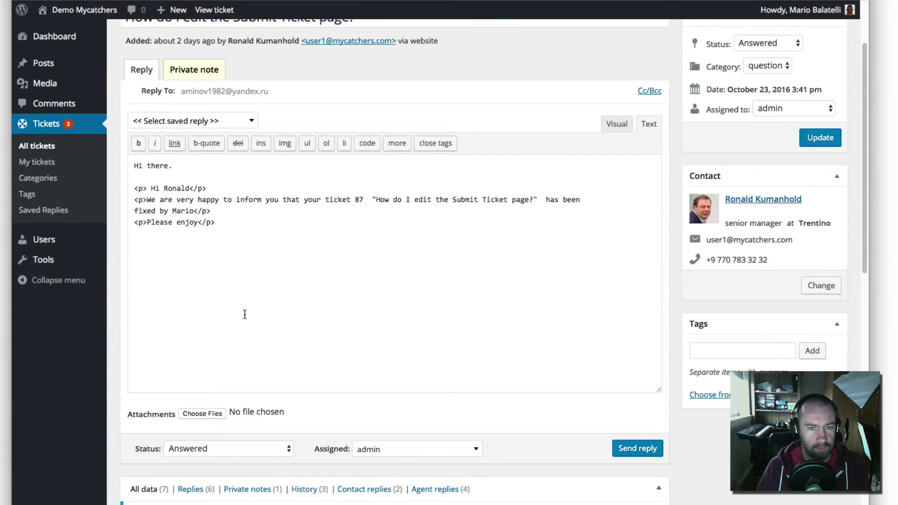
- Try adding the "This is your next Helpdesk" and "Request add info" saved replies, and clear the whole reply
left_click(174, 120)
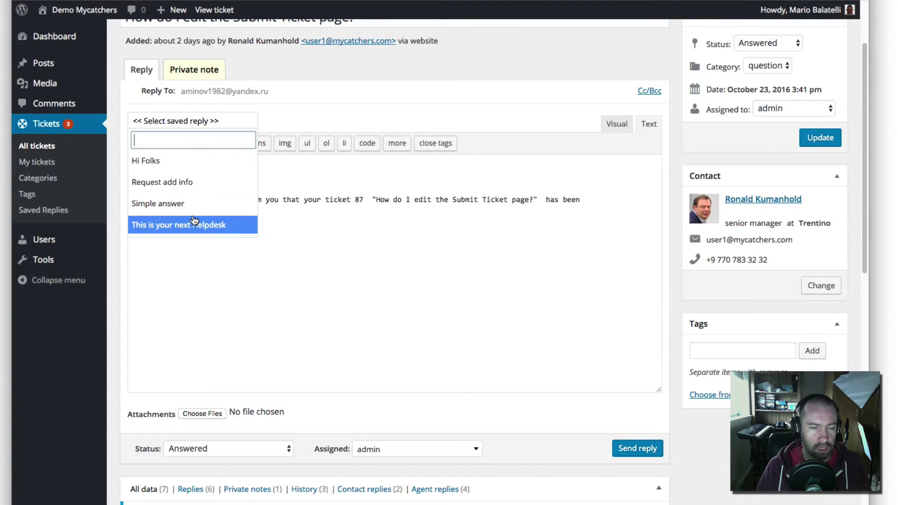
left_click(236, 227)
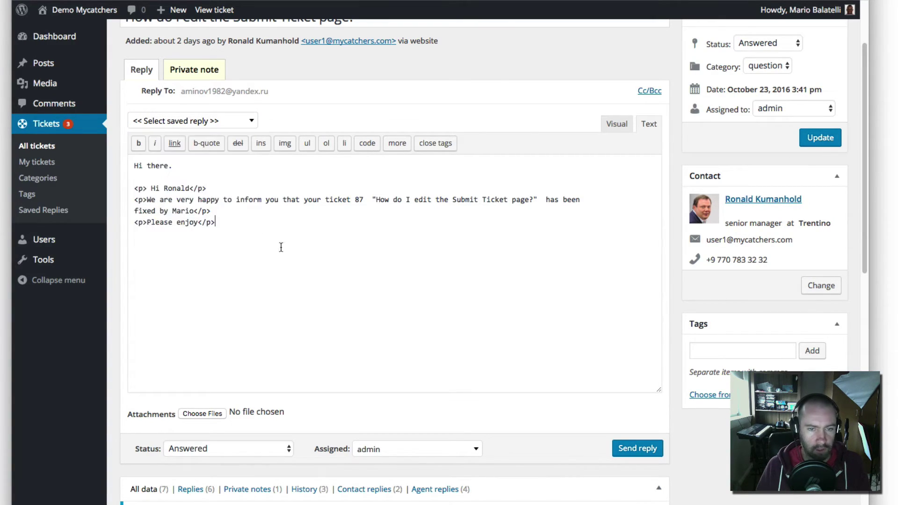
left_click(176, 121)
left_click(187, 181)
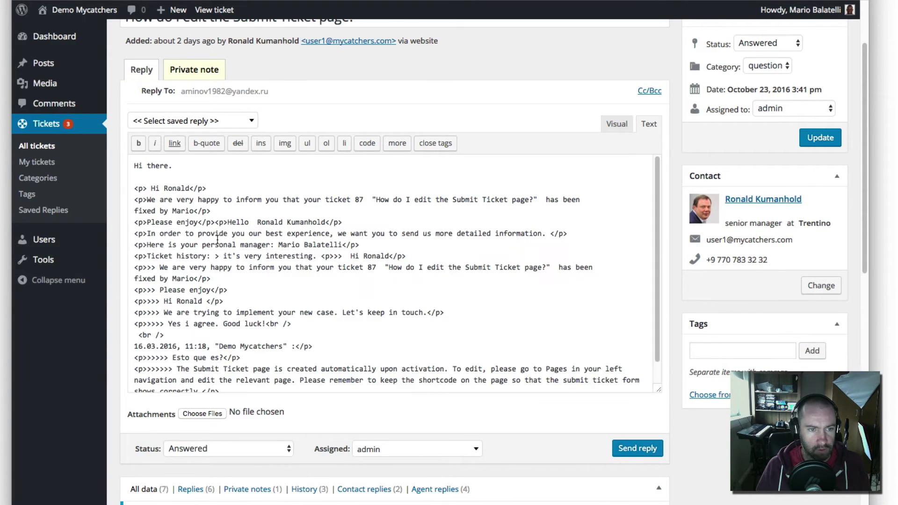
key("ctrl+a")
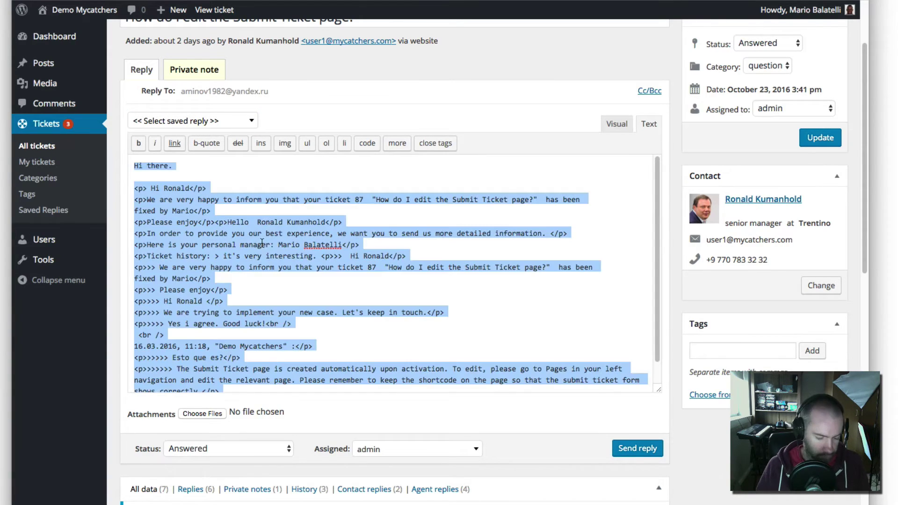
key("BackSpace")
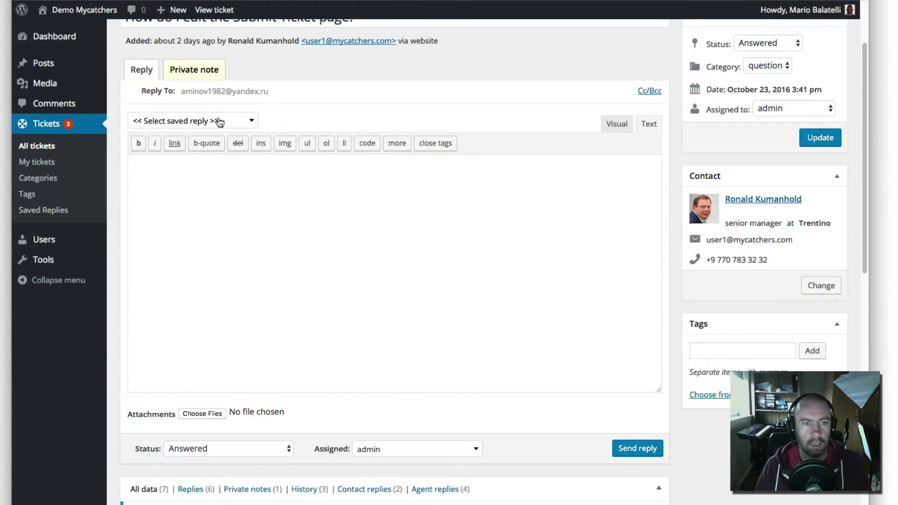
- Open the private note editor and filter the conversation by replies, history, contact replies and agent replies, ending on private notes
left_click(204, 73)
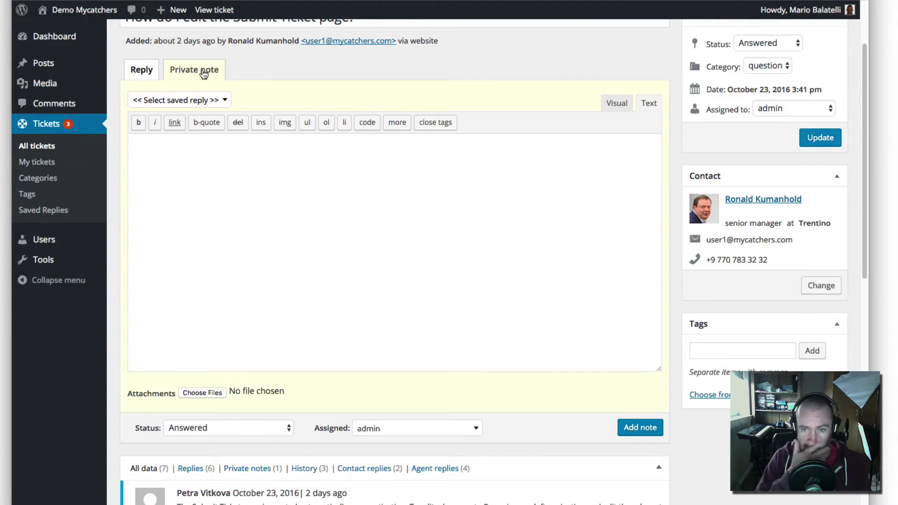
scroll(356, 330, "down", 3)
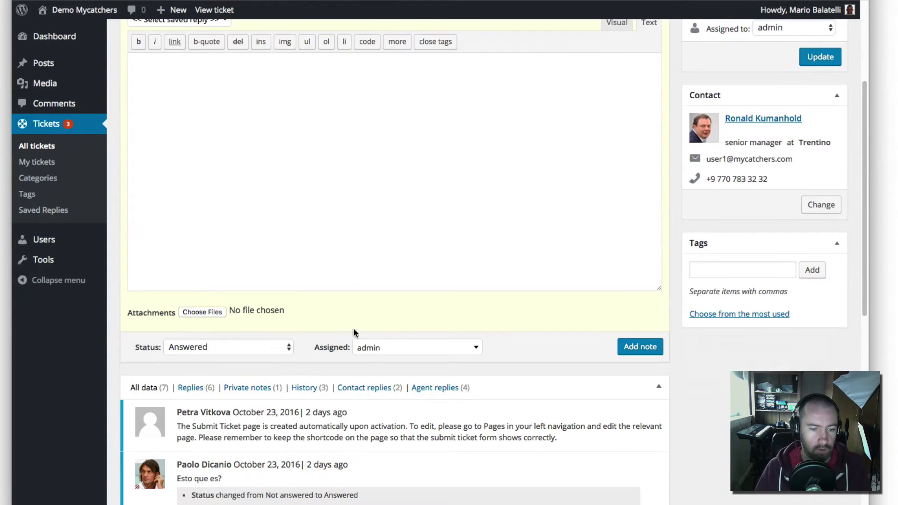
left_click(249, 391)
left_click(150, 400)
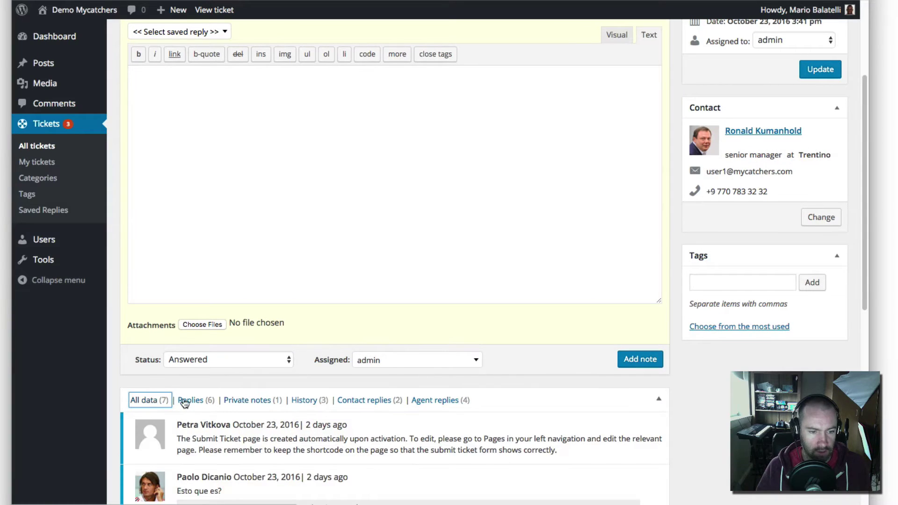
left_click(185, 401)
left_click(256, 401)
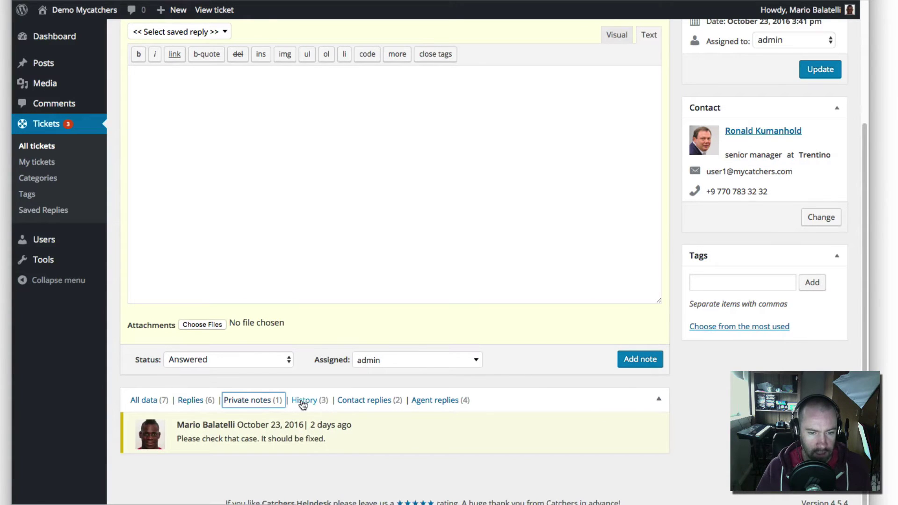
left_click(303, 402)
left_click(367, 401)
left_click(427, 403)
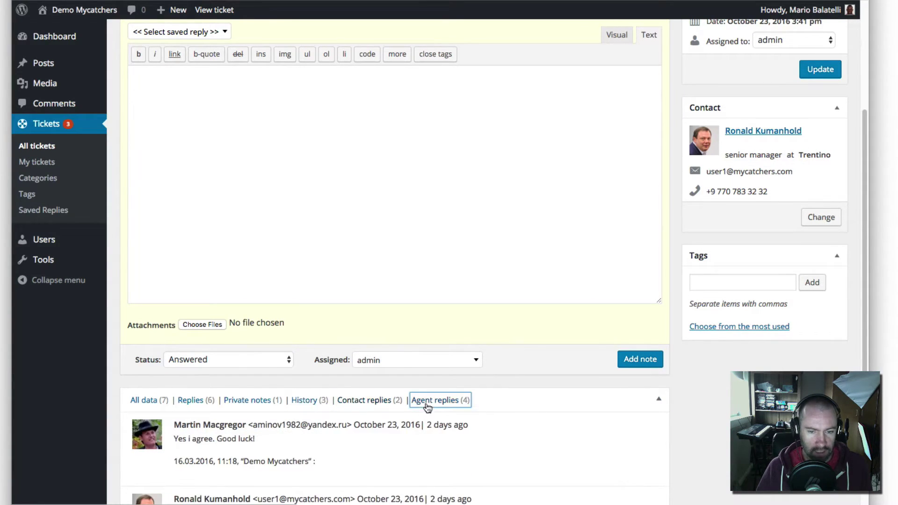
left_click(362, 403)
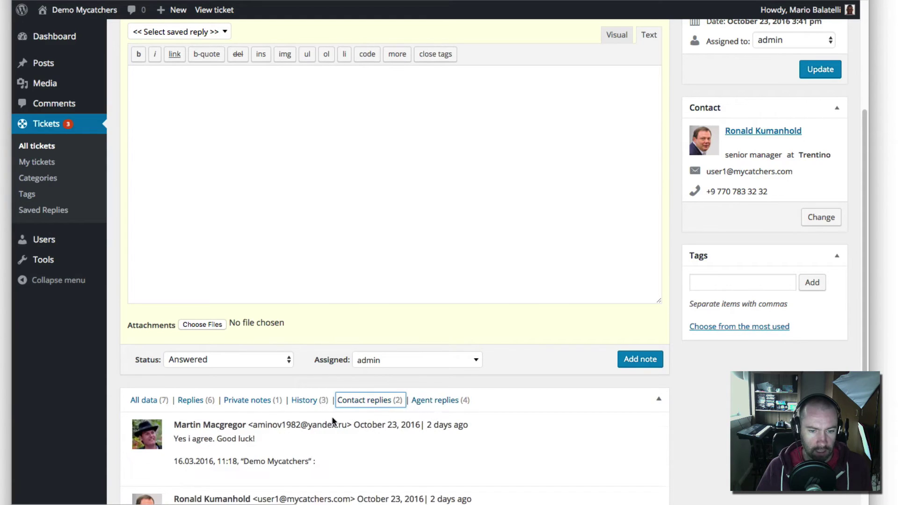
left_click(253, 402)
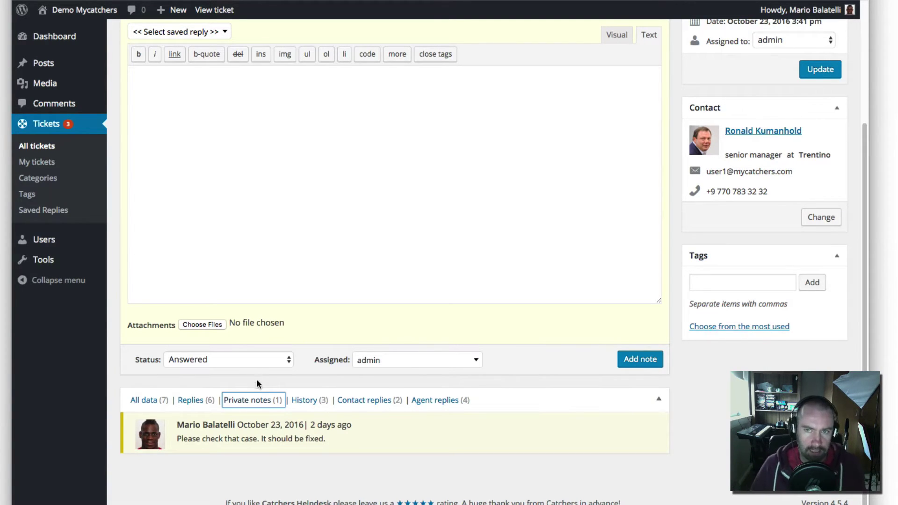
- Return to the reply editor, reveal the Cc and Bcc fields, and look over the rest of the ticket
scroll(270, 381, "up", 2)
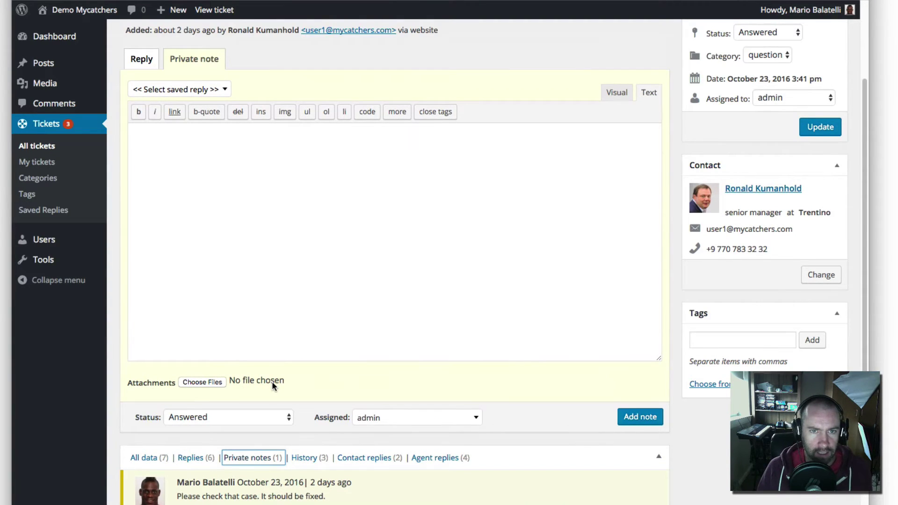
scroll(271, 381, "up", 2)
left_click(143, 120)
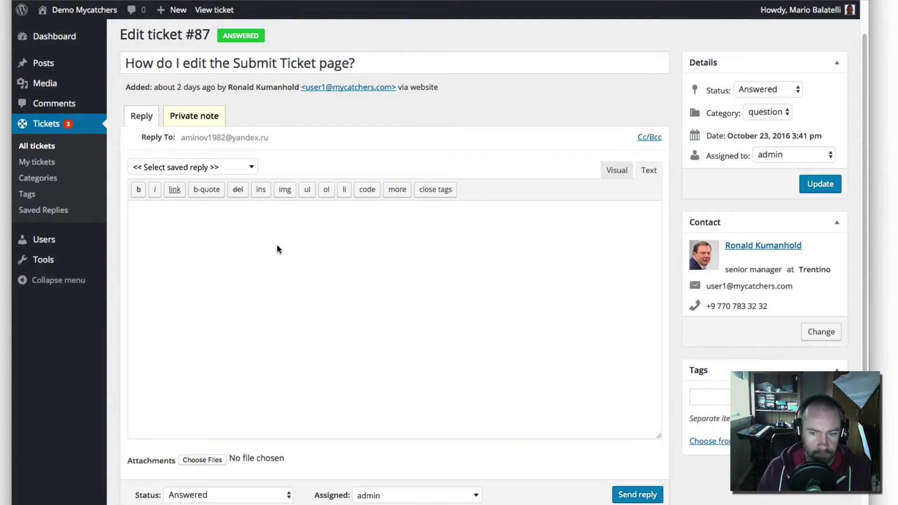
scroll(331, 365, "down", 1)
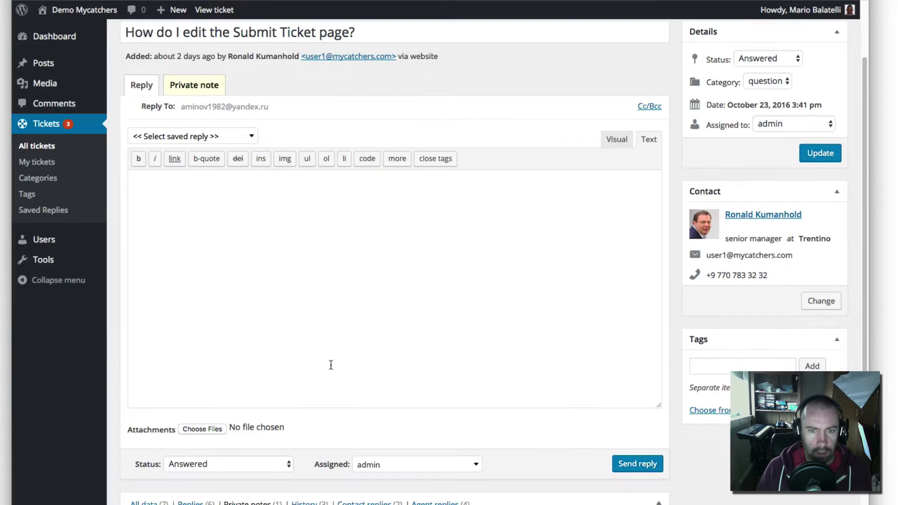
left_click(649, 108)
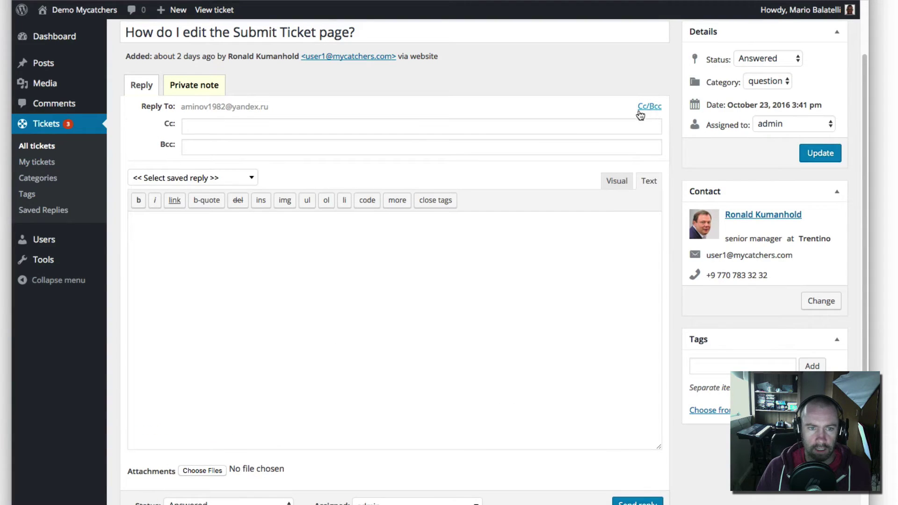
left_click(403, 125)
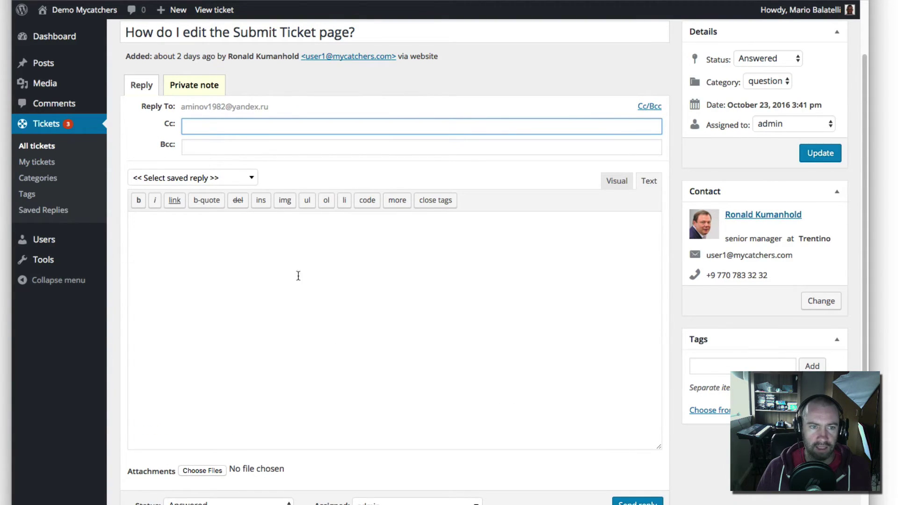
scroll(290, 269, "down", 3)
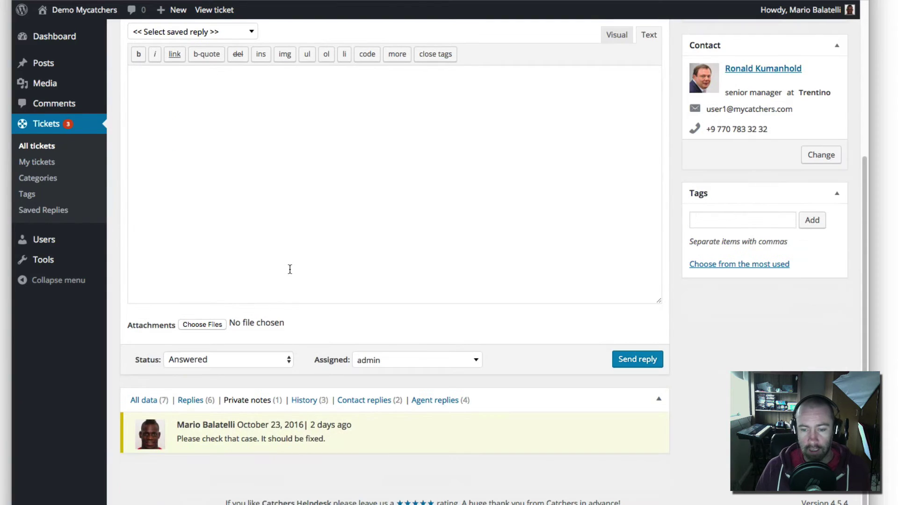
scroll(290, 269, "up", 5)
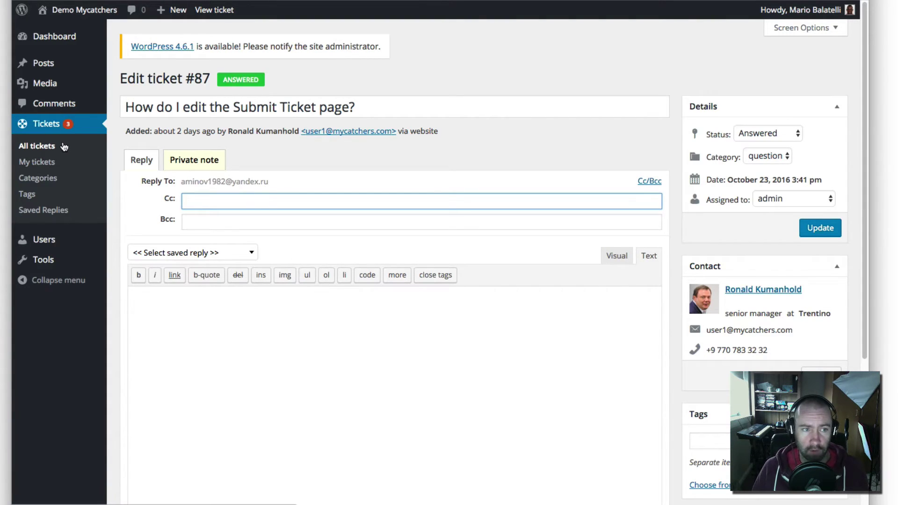
- Go back to the list of all tickets and examine the tickets and their answered or not answered statuses
left_click(40, 145)
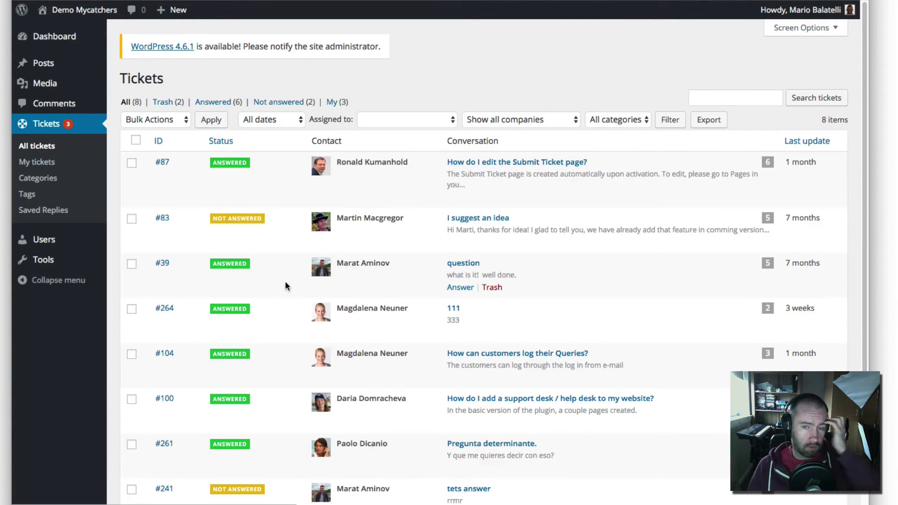
scroll(263, 301, "down", 3)
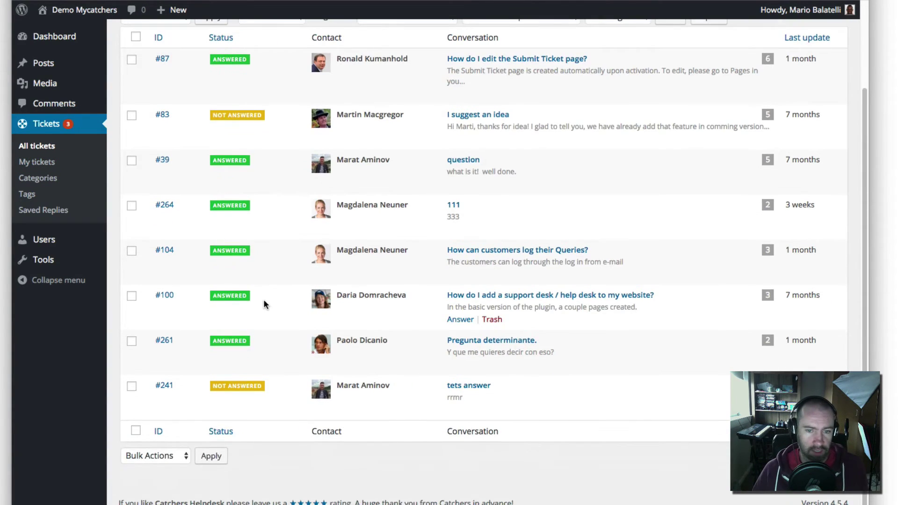
scroll(261, 313, "up", 3)
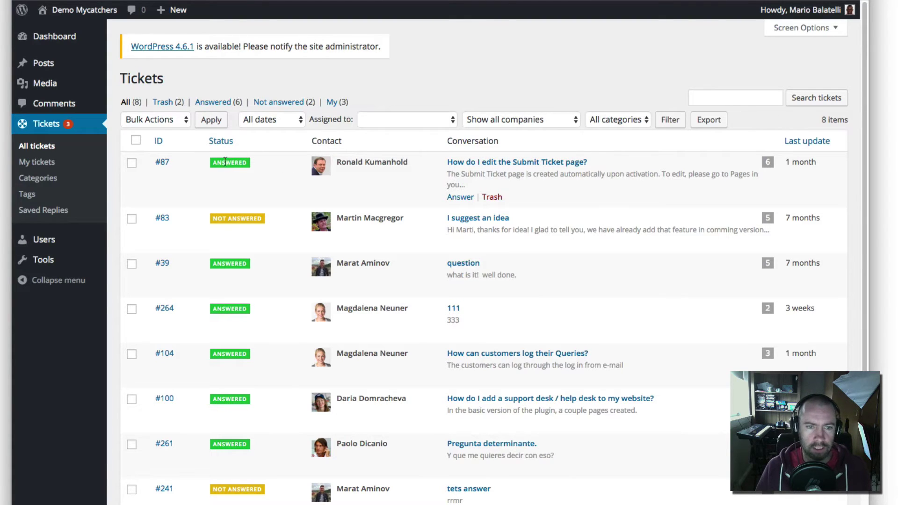
left_click_drag(213, 163, 247, 164)
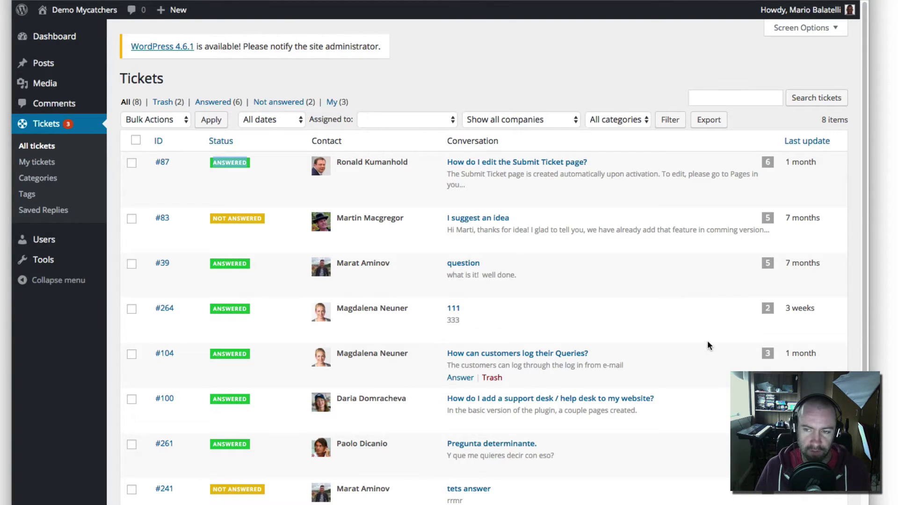
- Sort the tickets by last update and view the choices of the assignee filter
left_click(807, 145)
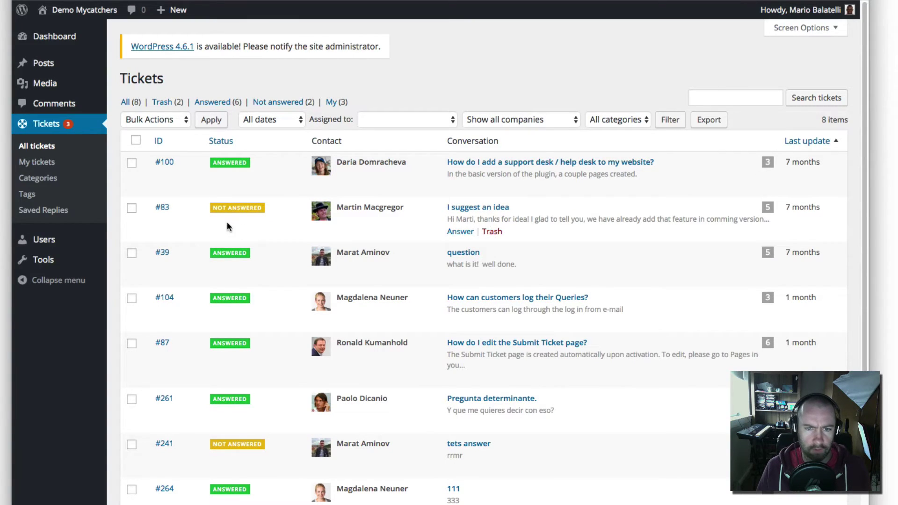
left_click(383, 120)
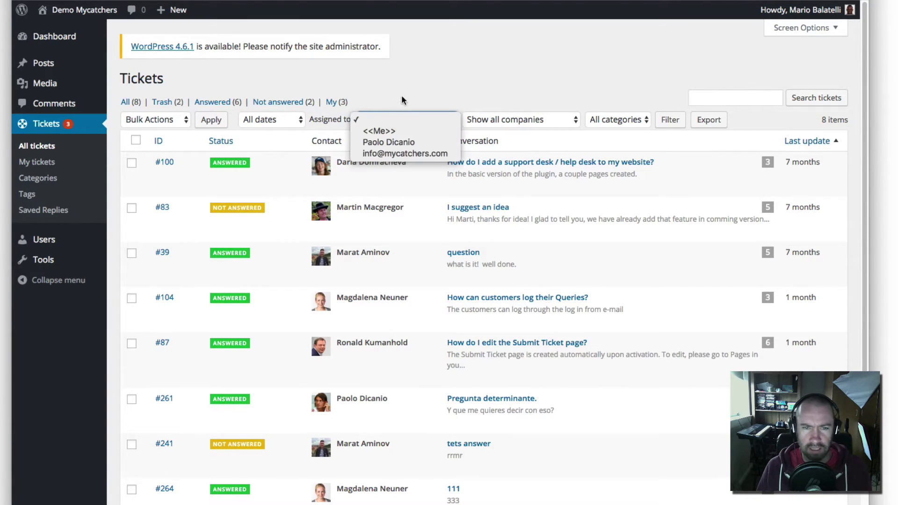
left_click(386, 118)
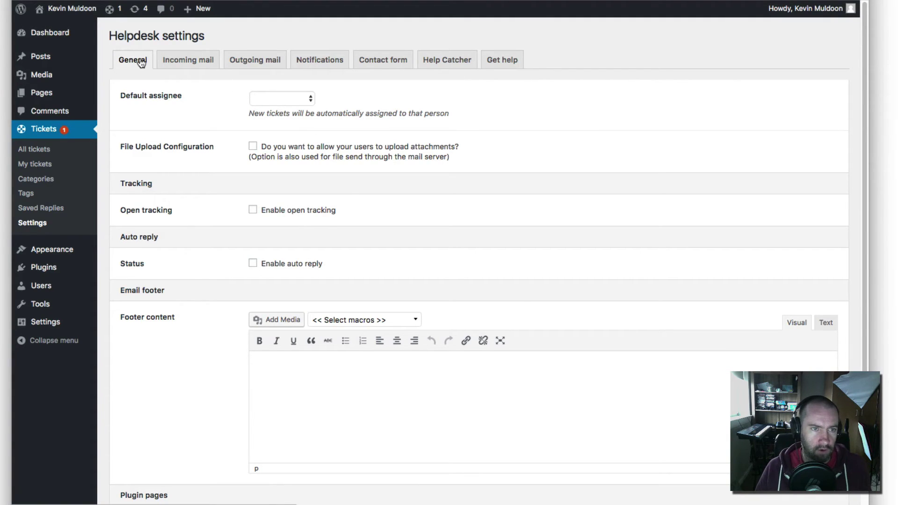
- Try Test User as the default assignee in the general Helpdesk settings, and select the logged-in administrator instead
left_click(273, 100)
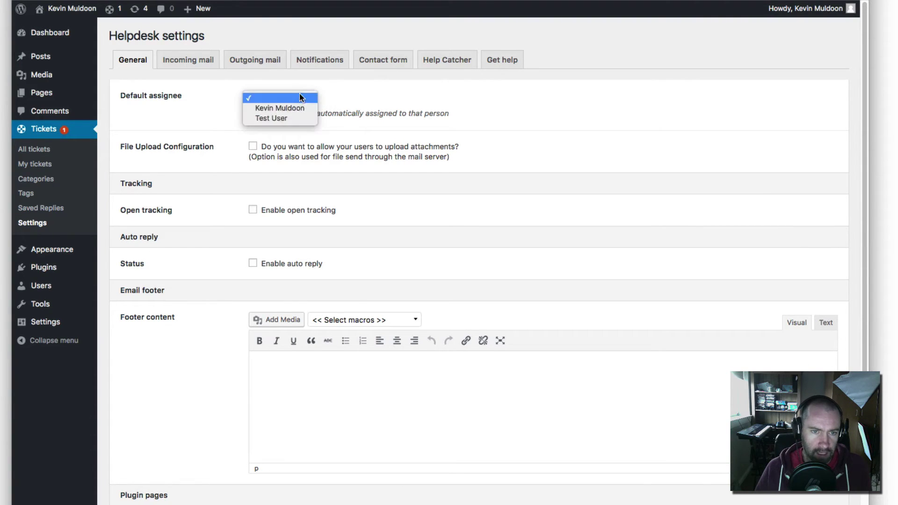
left_click(290, 117)
left_click(289, 99)
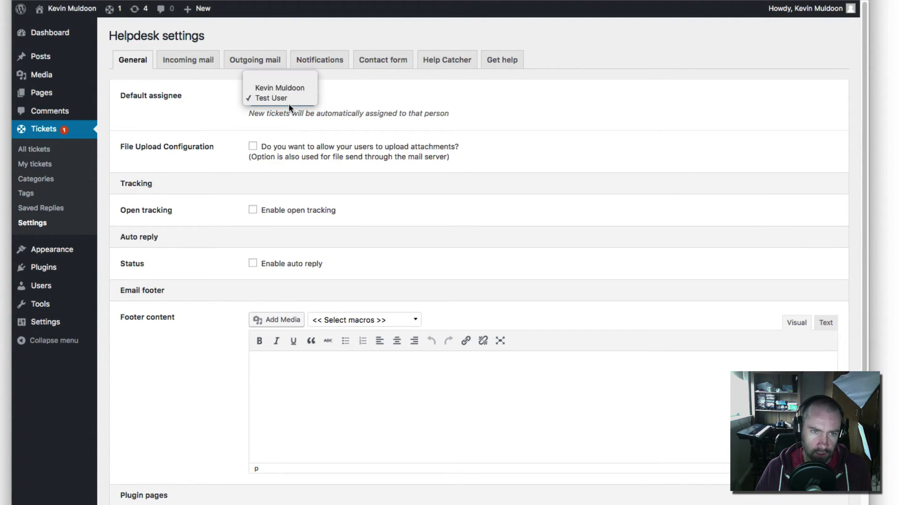
left_click(280, 88)
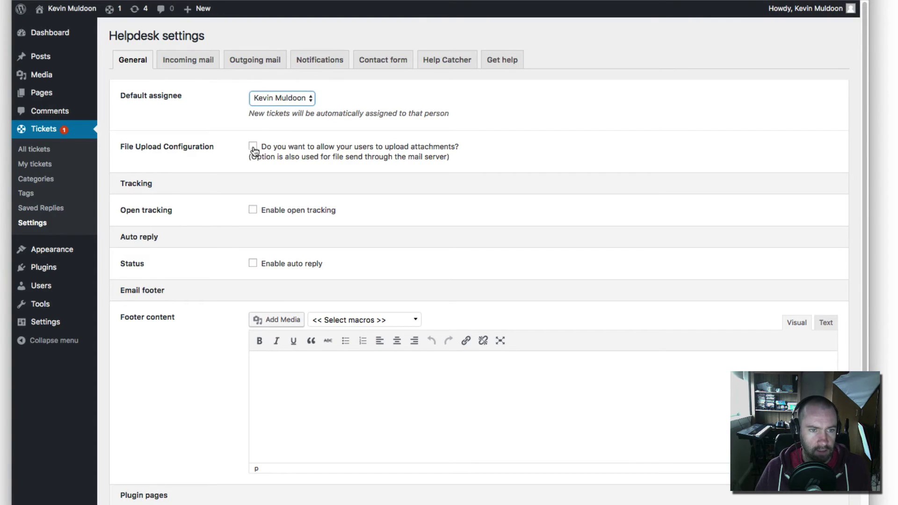
- Look over the general Helpdesk settings, including the tracking, auto reply and plugin pages options, and view the macros for the email footer
scroll(271, 217, "down", 3)
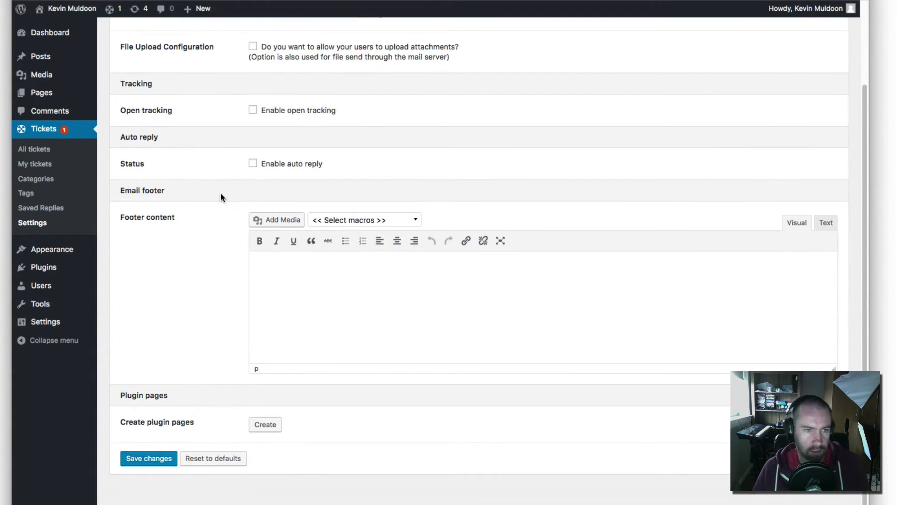
scroll(281, 252, "down", 1)
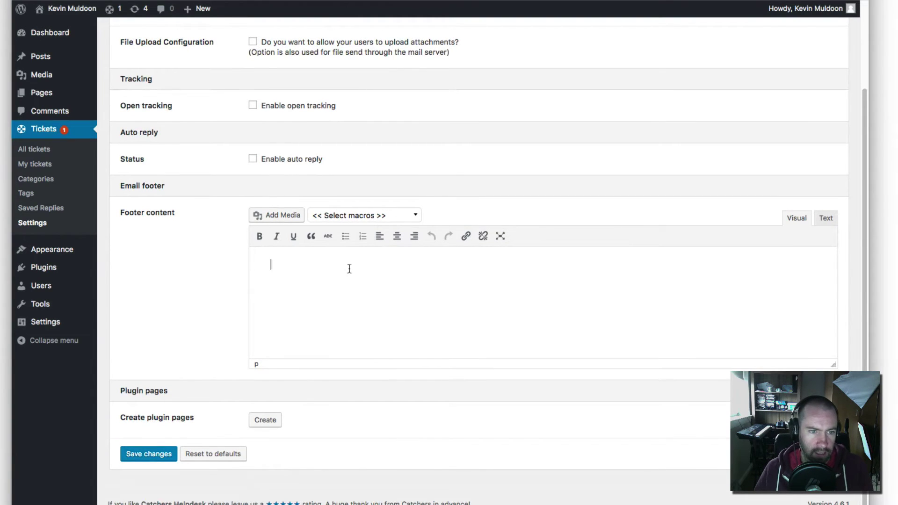
left_click(350, 219)
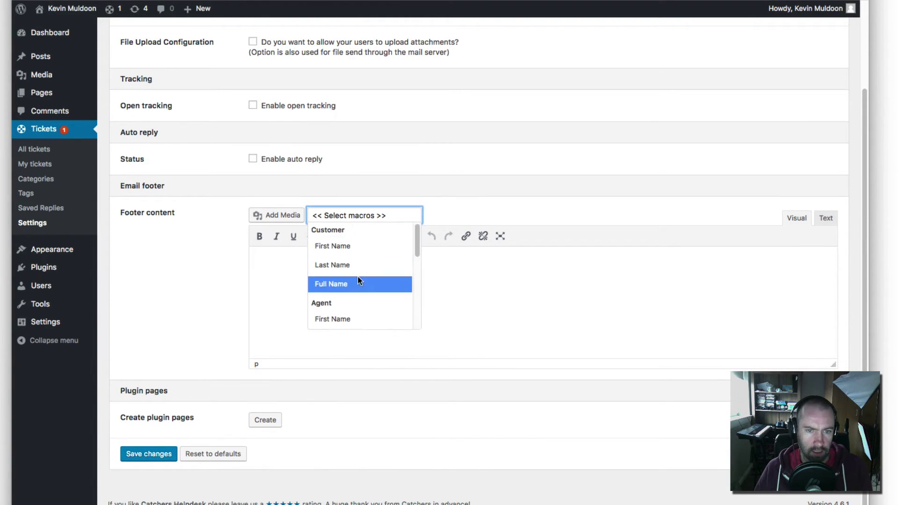
left_click(202, 246)
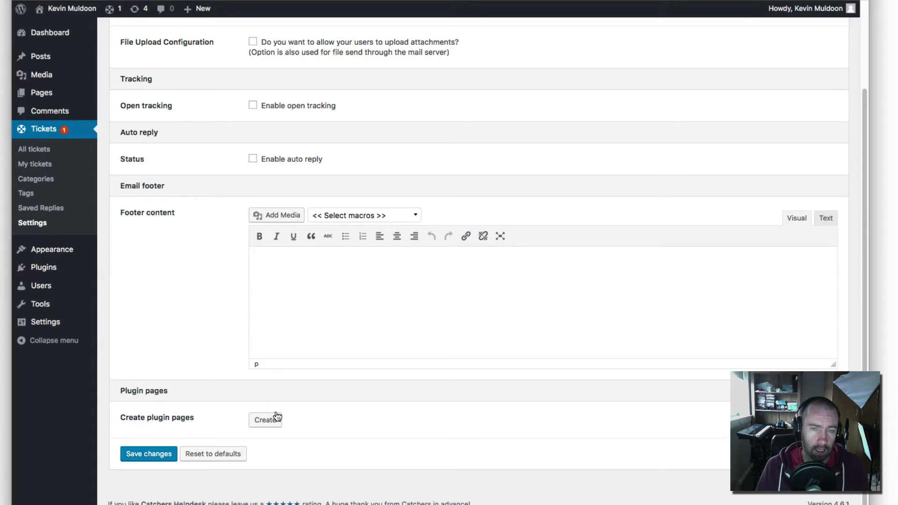
scroll(276, 417, "up", 1)
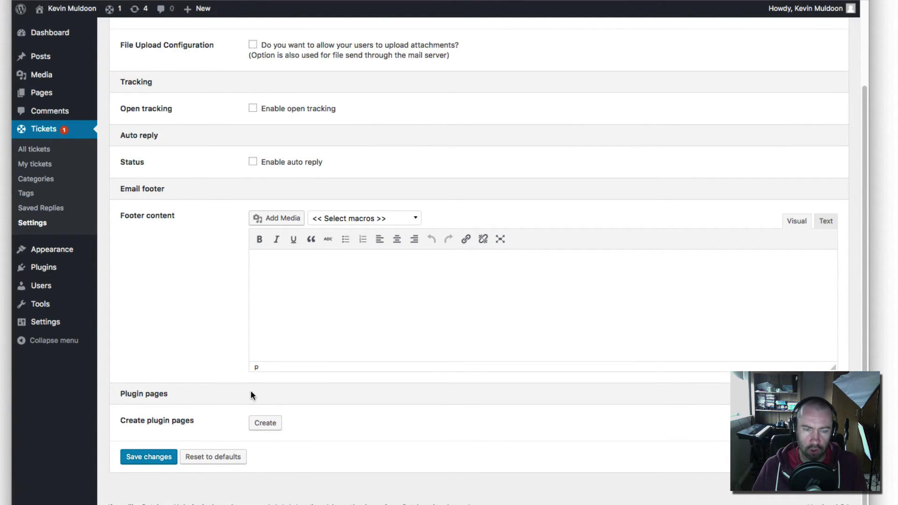
scroll(251, 390, "up", 3)
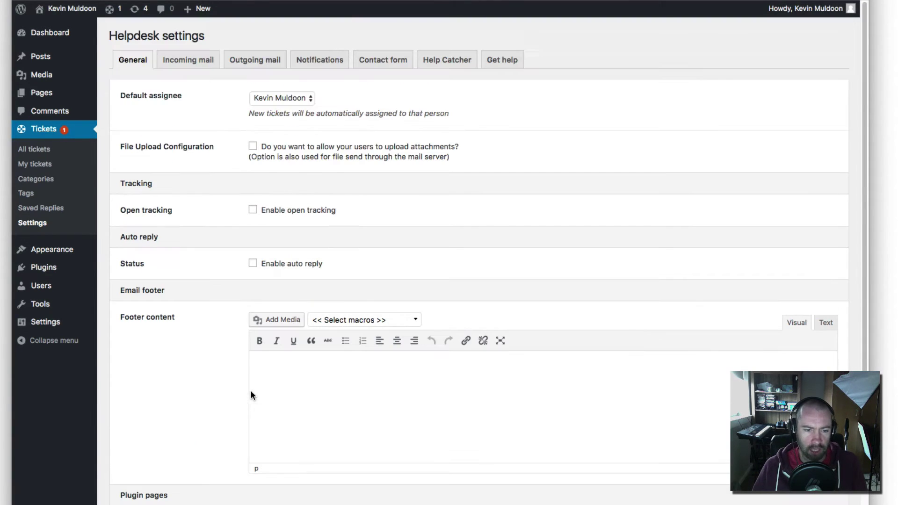
- View the ticket category field in the contact form settings, and examine the support form on the Catchers website
left_click(386, 63)
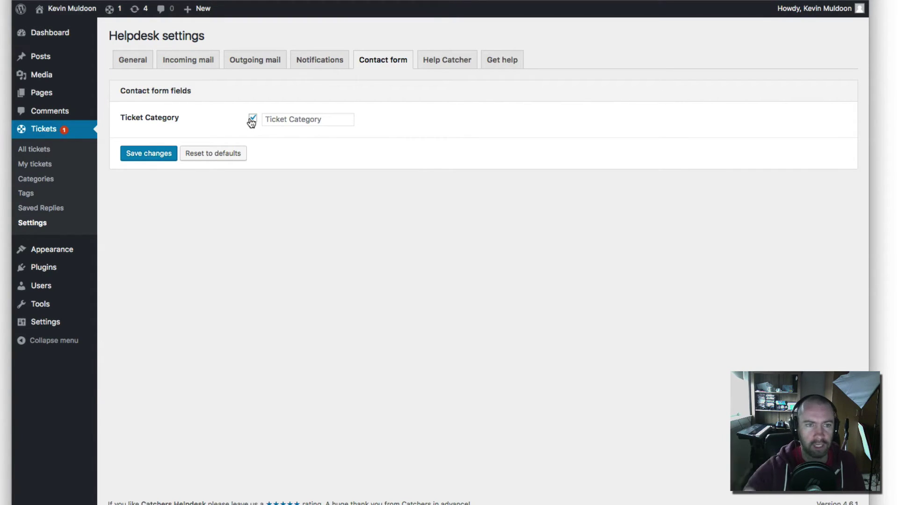
left_click(138, 61)
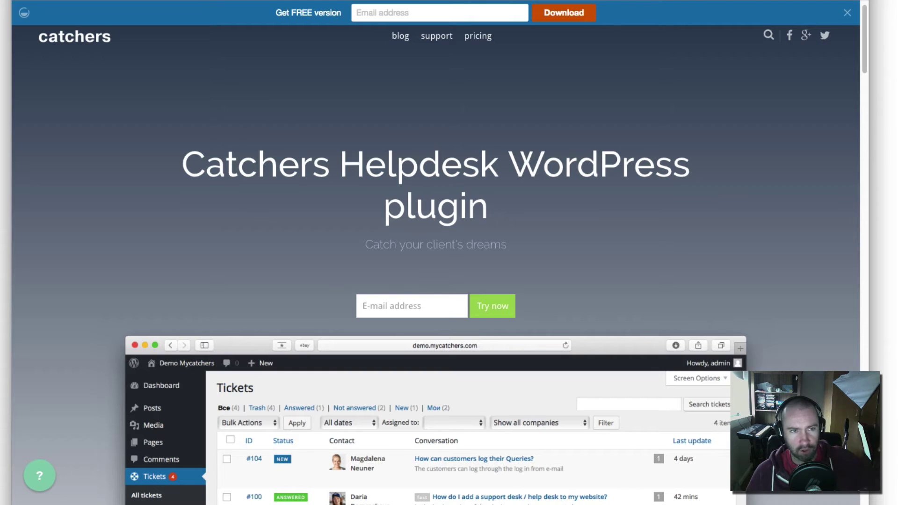
left_click(440, 35)
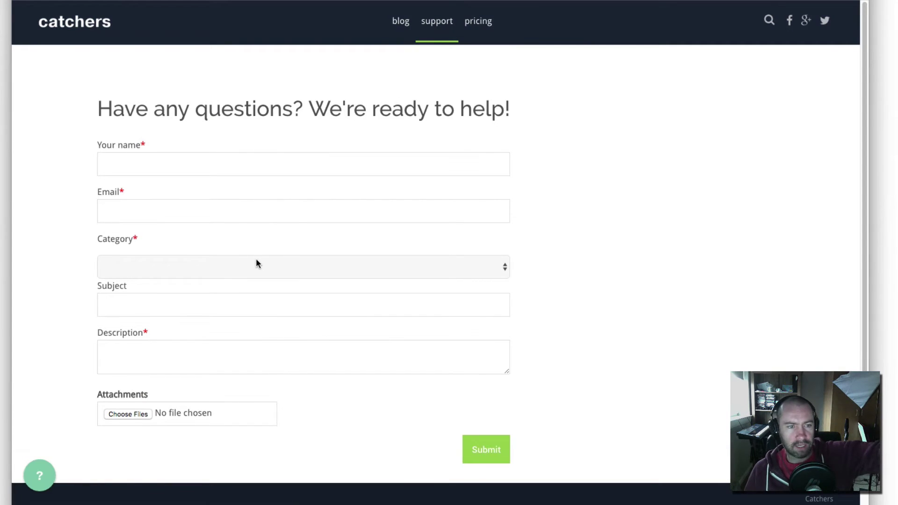
scroll(256, 256, "down", 1)
scroll(256, 256, "up", 1)
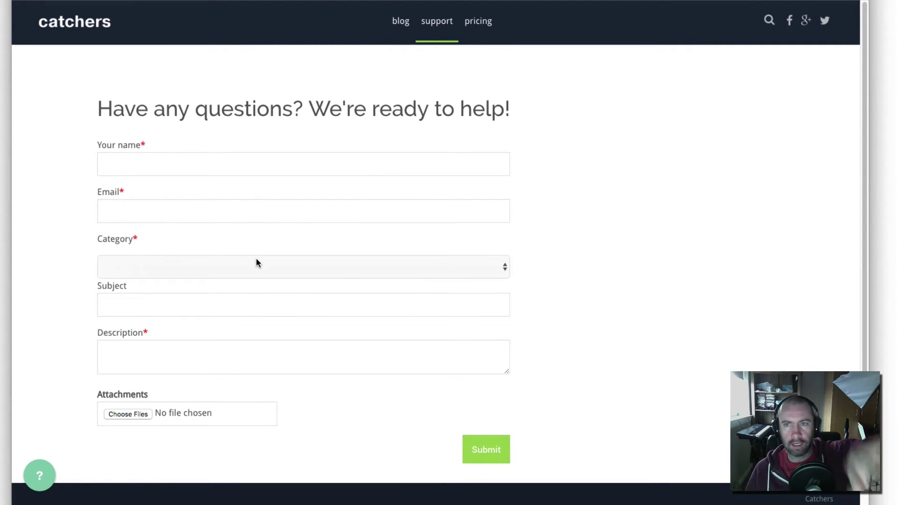
- Skim the beginning of the Catchers Helpdesk Premium Plugin documentation and return to the general Helpdesk settings
left_click(668, 3)
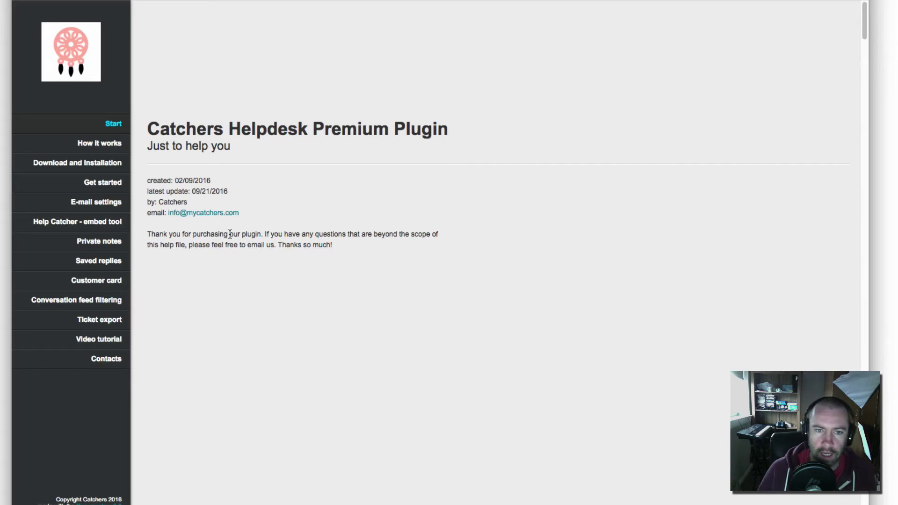
scroll(268, 280, "down", 10)
scroll(268, 281, "up", 6)
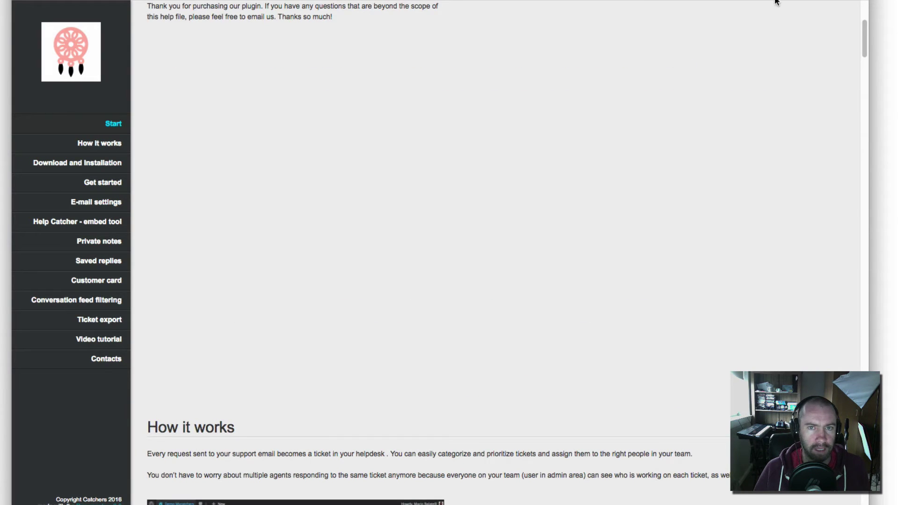
left_click_drag(863, 43, 824, 5)
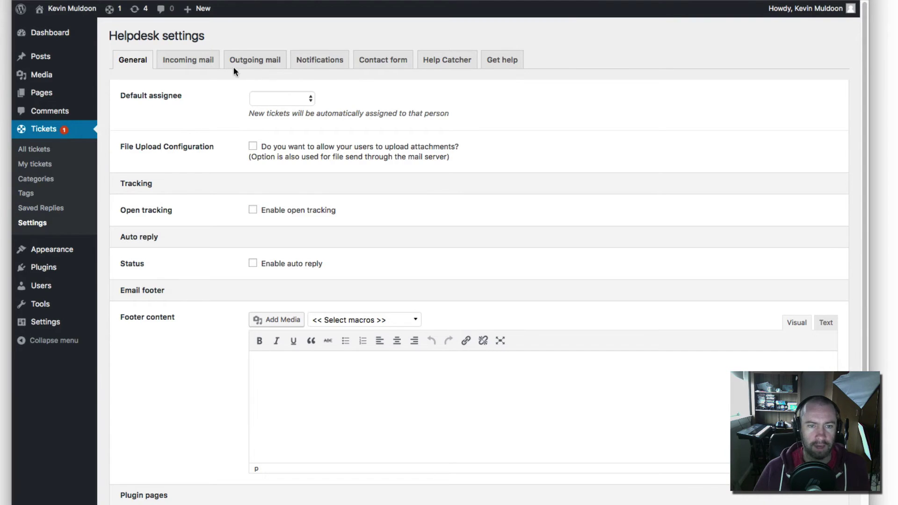
- Open the incoming mail settings and view the choices for the mail check interval
left_click(196, 63)
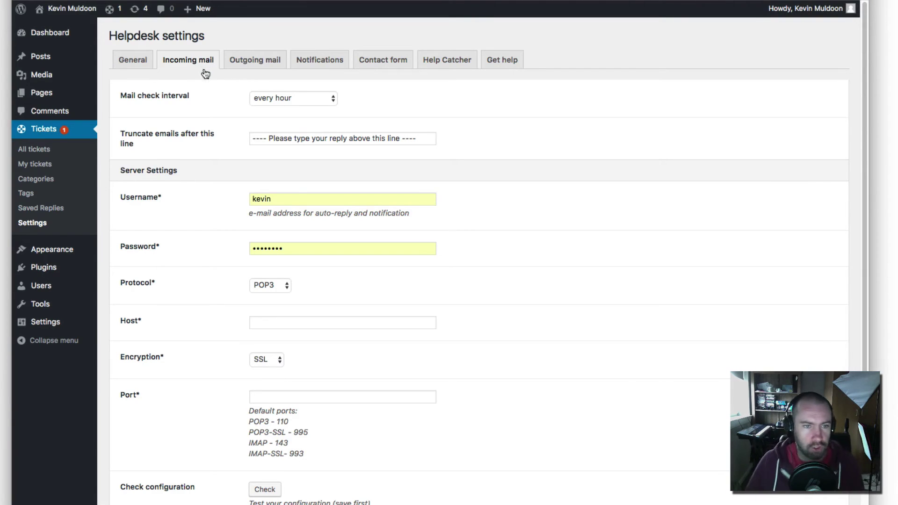
left_click(309, 99)
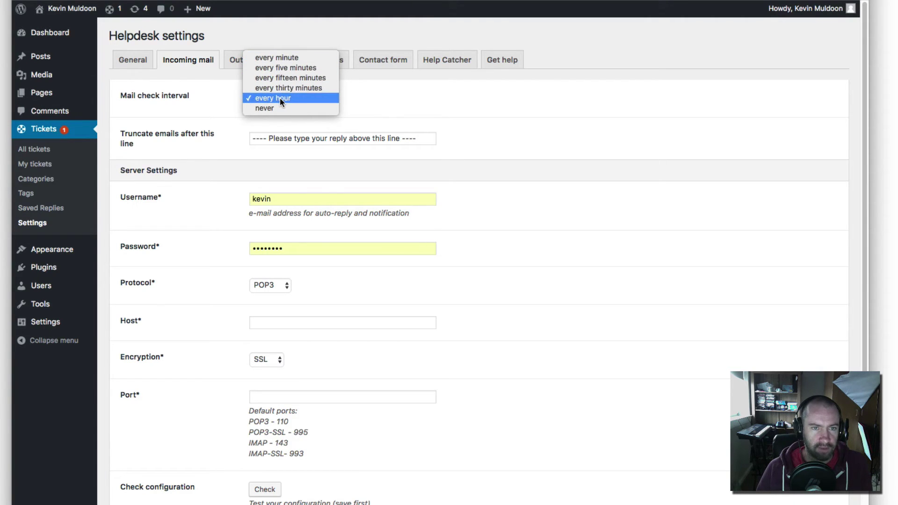
left_click(425, 117)
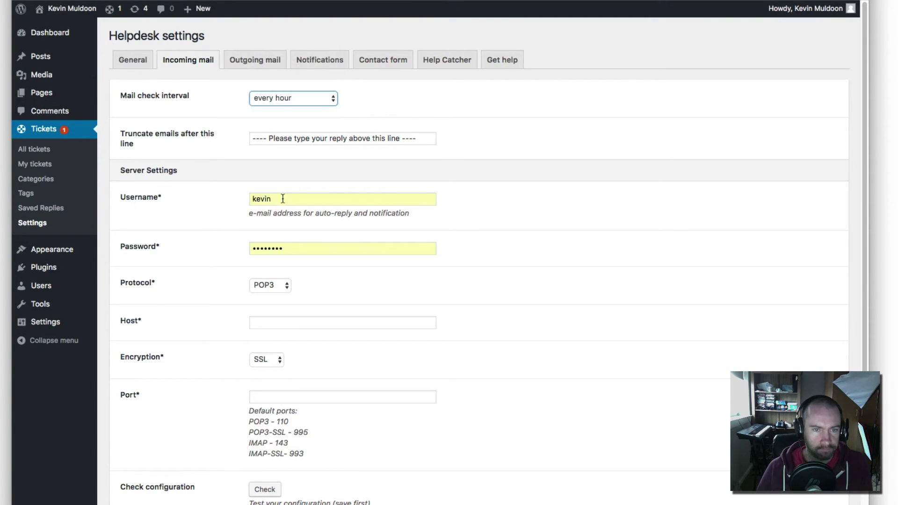
- Select Gmail as the protocol in the incoming mail server settings
scroll(302, 213, "down", 5)
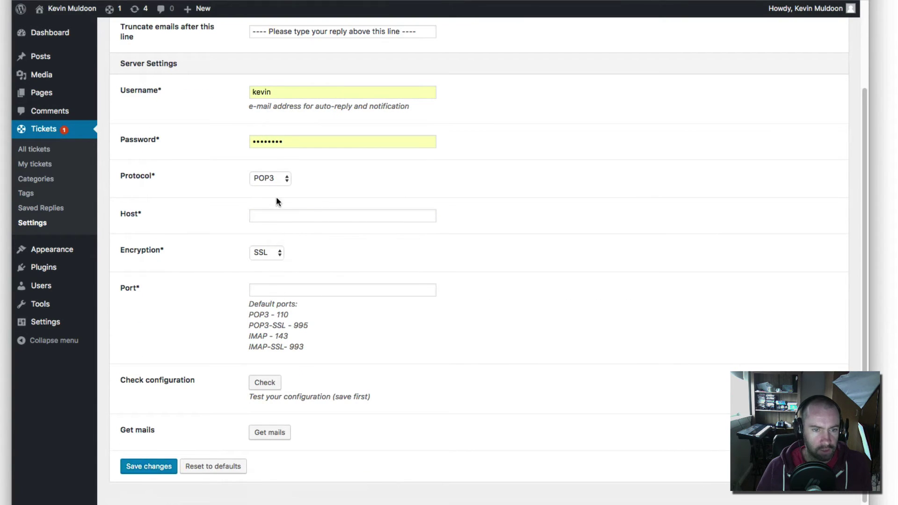
left_click(268, 174)
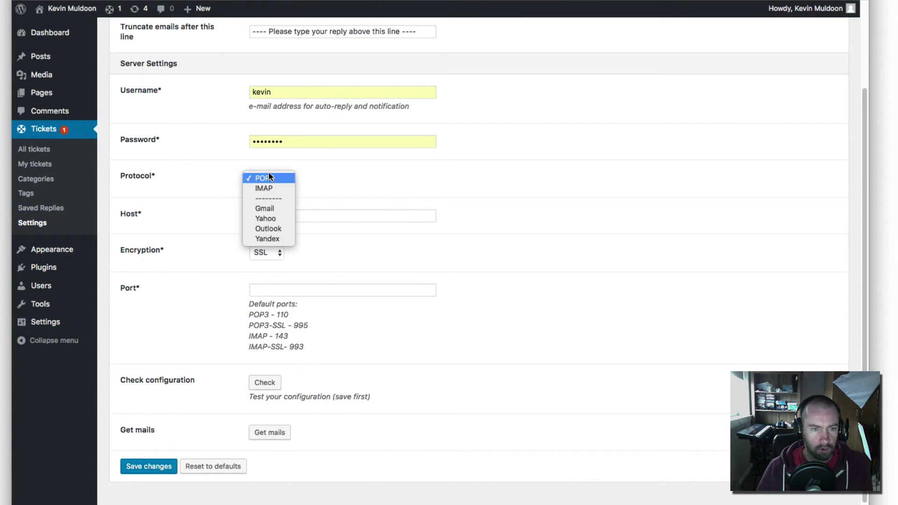
left_click(272, 209)
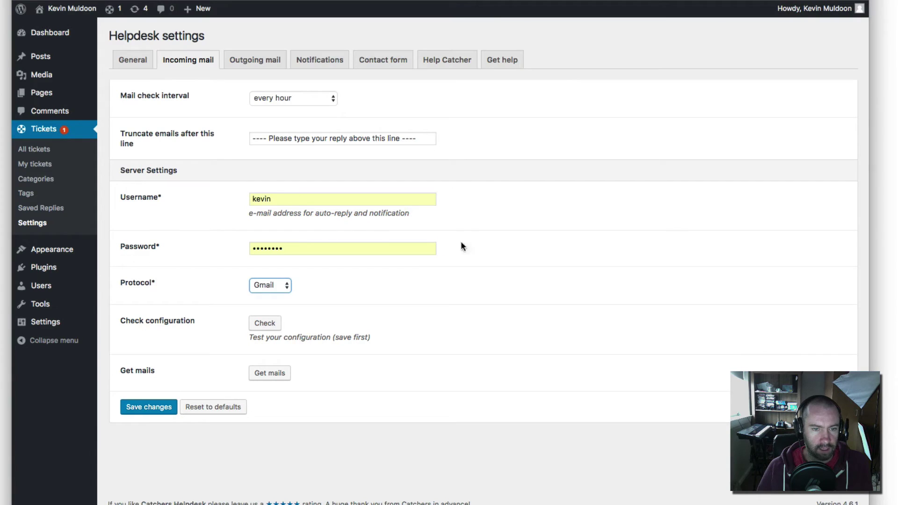
- Enable the custom SMTP settings for outgoing mail and look over the server fields
left_click(271, 61)
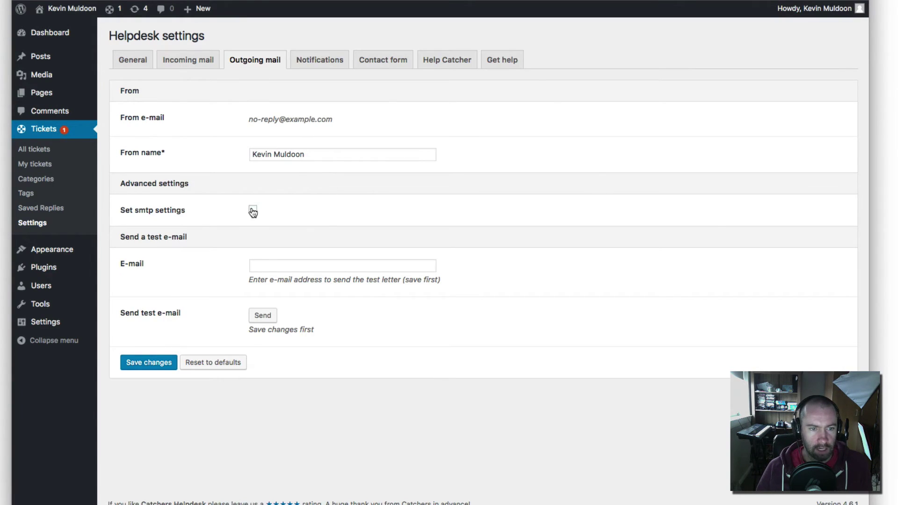
left_click(253, 211)
scroll(282, 239, "down", 3)
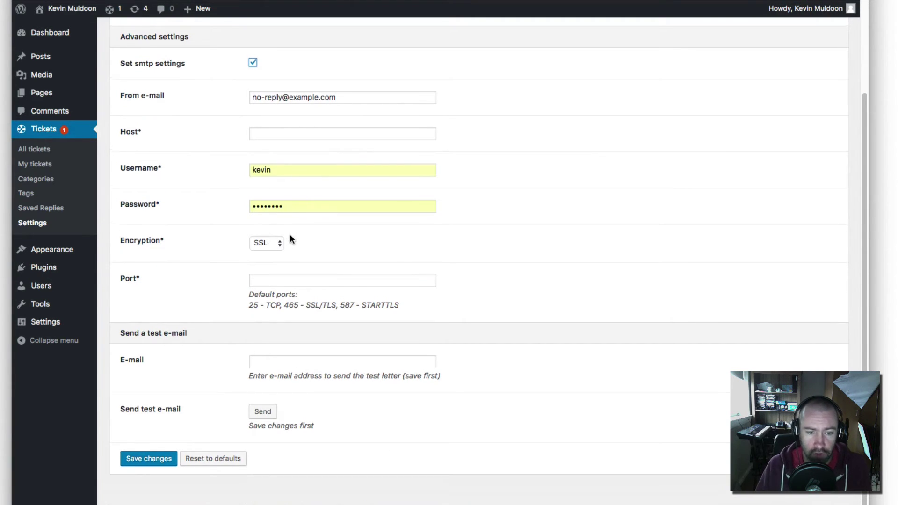
- Review the agent notification settings and the contact form settings
scroll(292, 234, "up", 3)
left_click(315, 58)
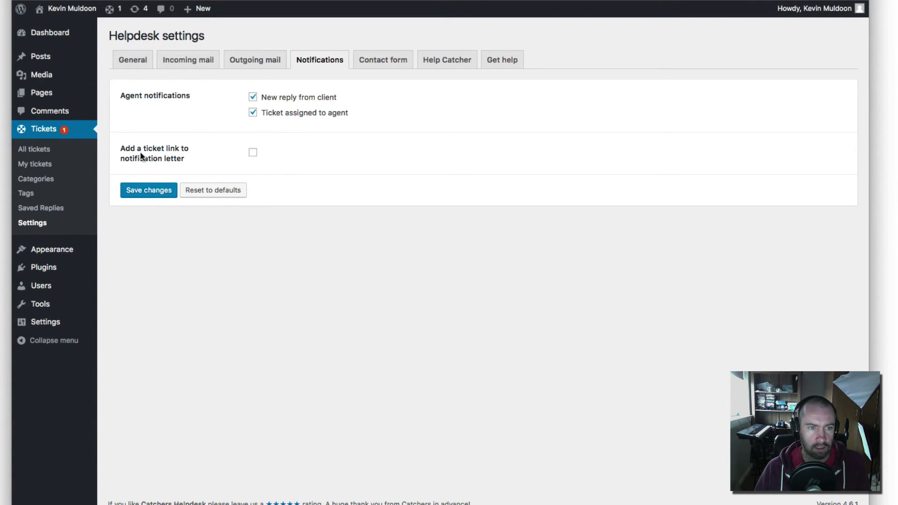
left_click(382, 66)
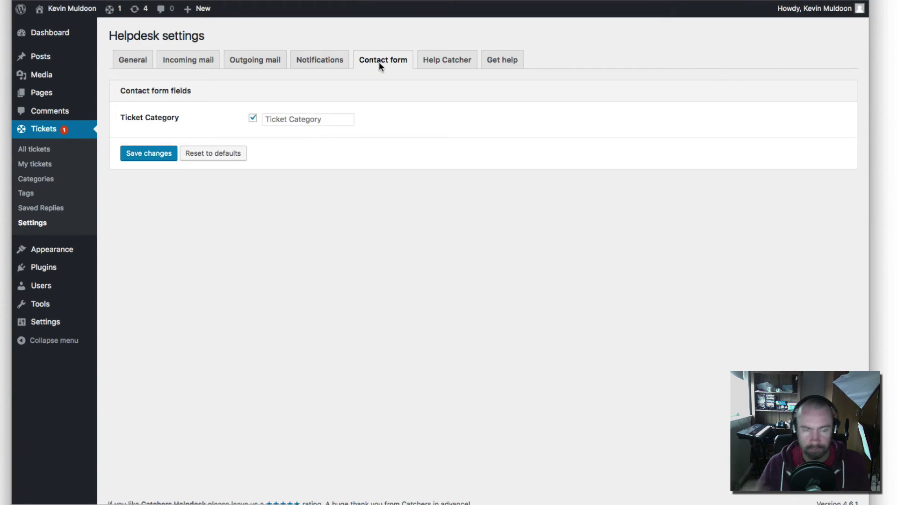
- Examine the Help Catcher settings, including the result message, the widget code and the choices for the button position
left_click(442, 62)
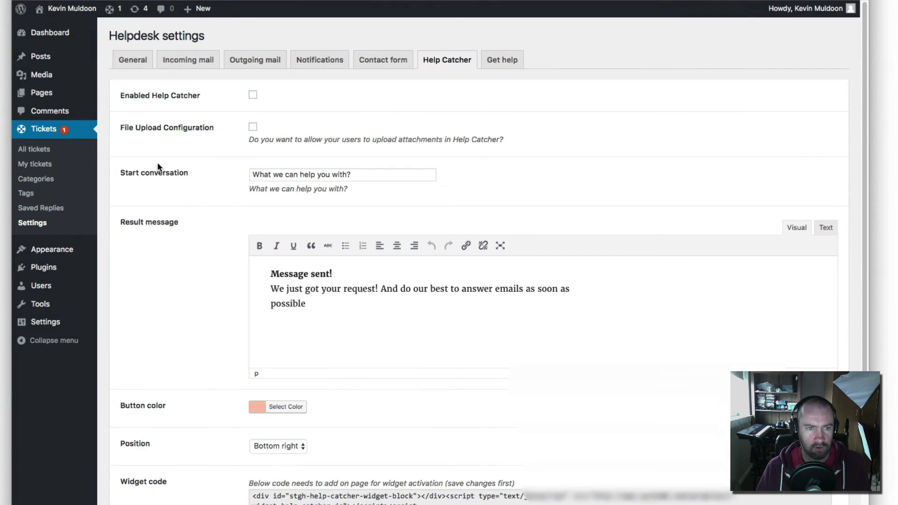
scroll(203, 173, "down", 5)
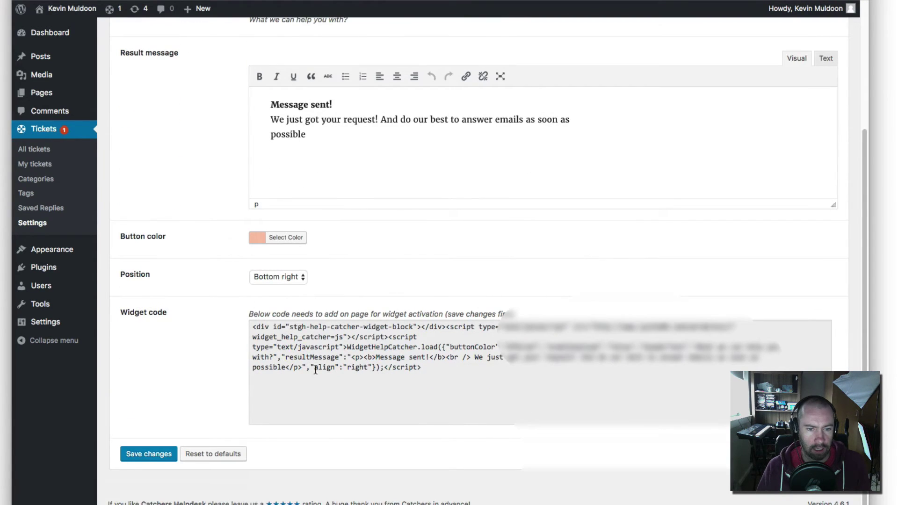
left_click(461, 366)
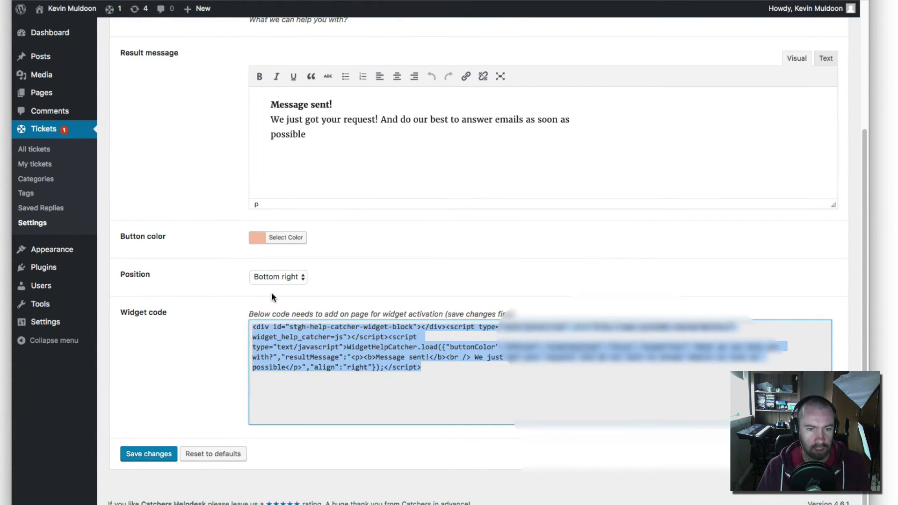
left_click(279, 276)
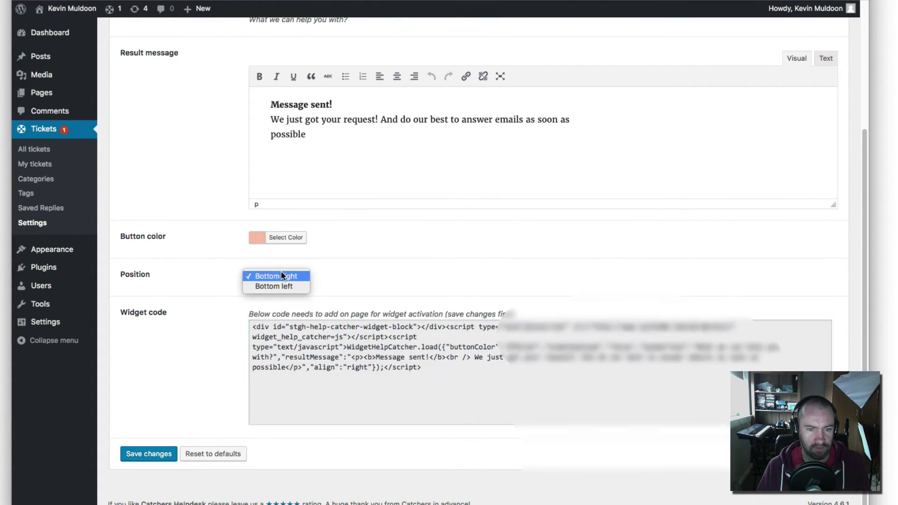
left_click(358, 280)
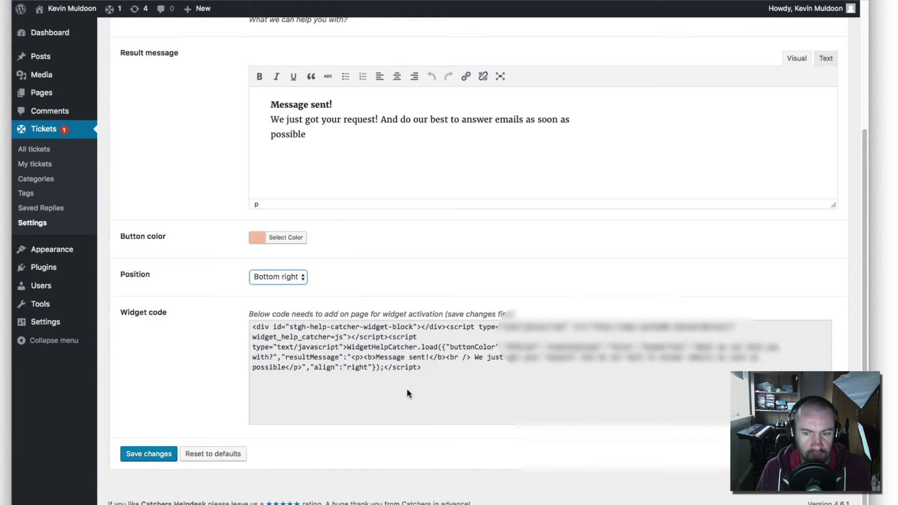
scroll(408, 388, "up", 4)
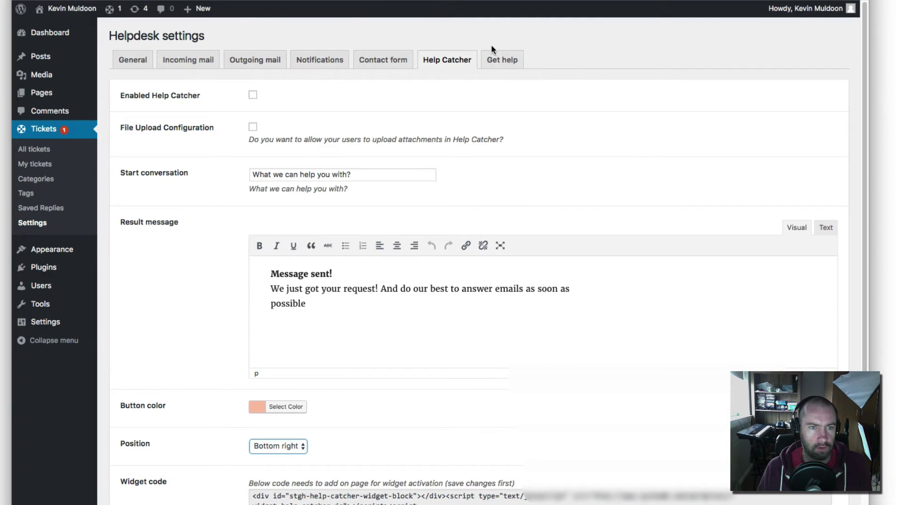
- View the form for contacting the Catchers team, and return through the Help Catcher settings to the contact form settings
left_click(493, 60)
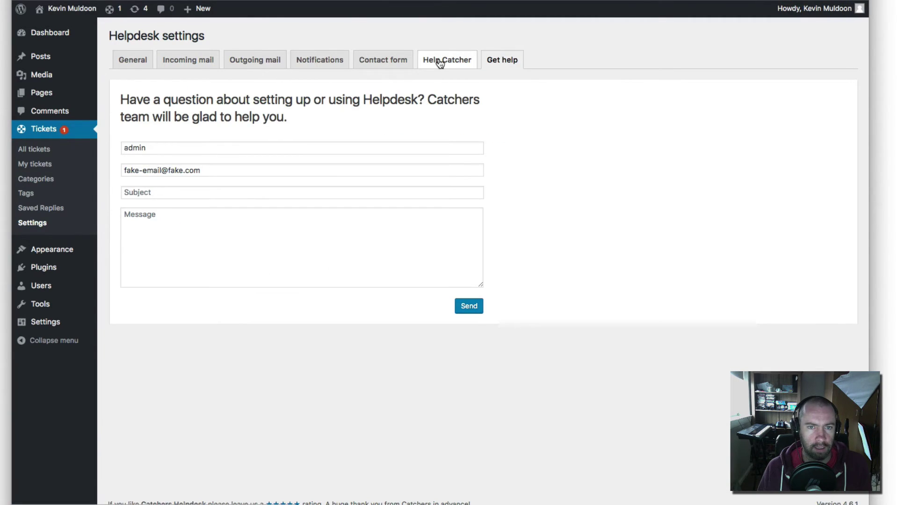
left_click(438, 62)
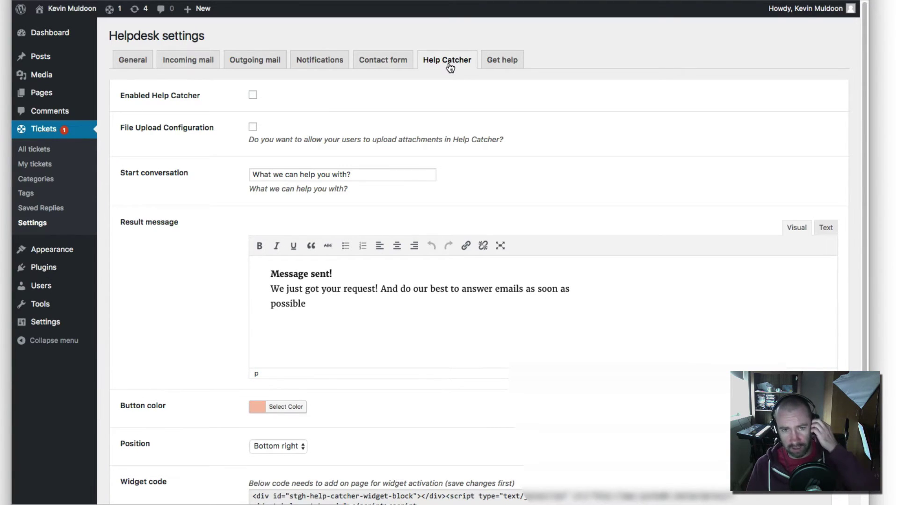
left_click(392, 58)
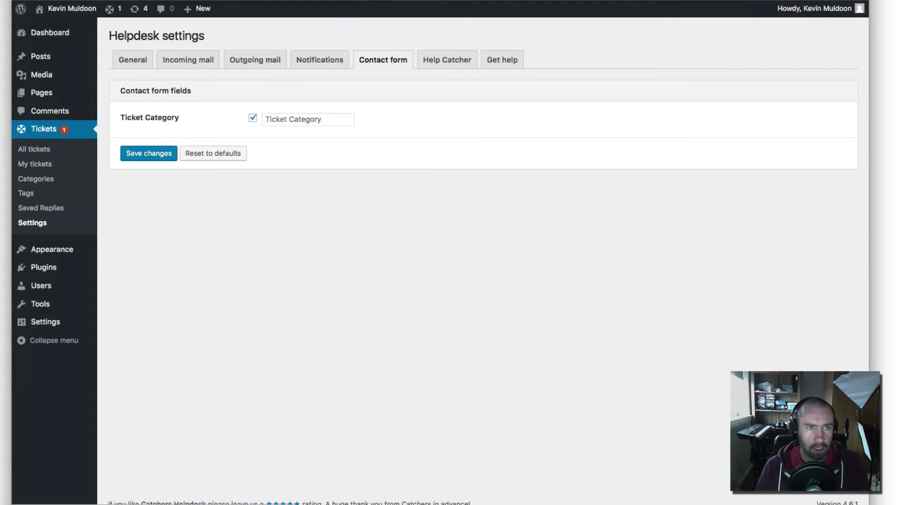
- Switch to the Catchers Helpdesk live demo and open its test contact form in a separate tab to view the ticket fields
left_click(164, 1)
scroll(302, 209, "up", 1)
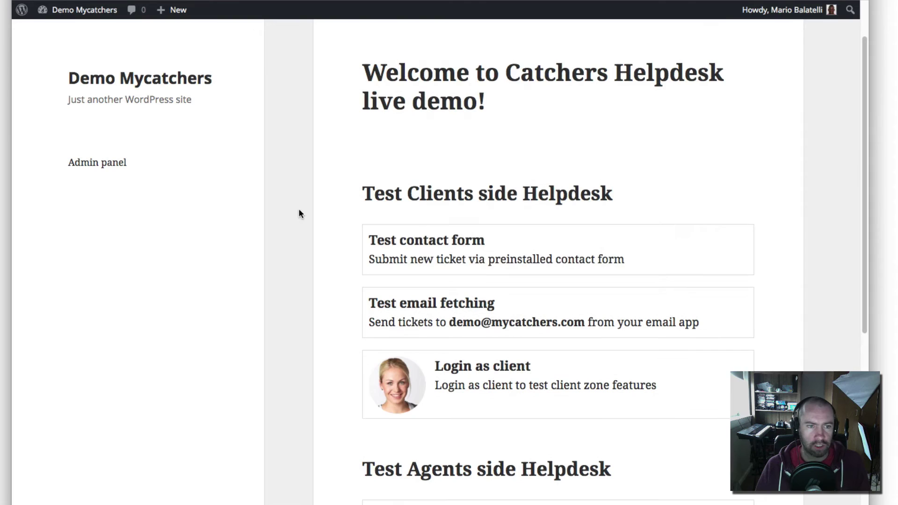
right_click(439, 256)
left_click(460, 262)
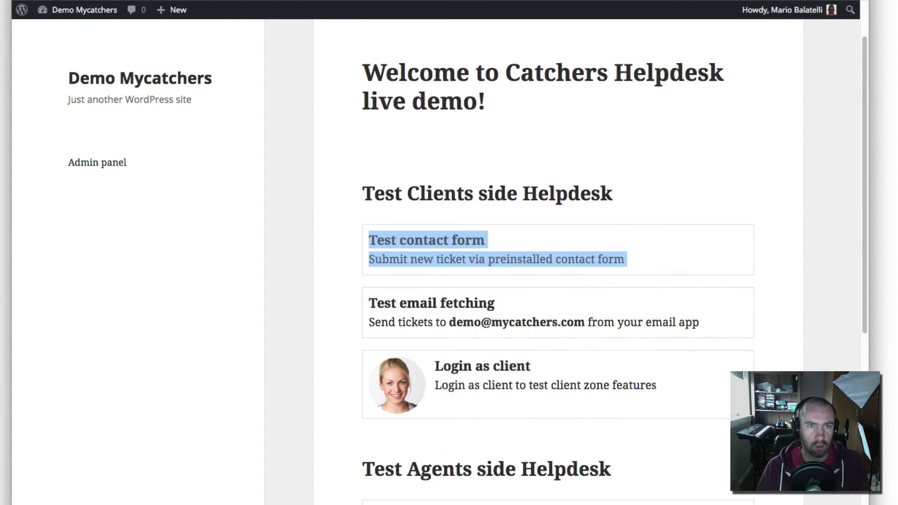
left_click(379, 1)
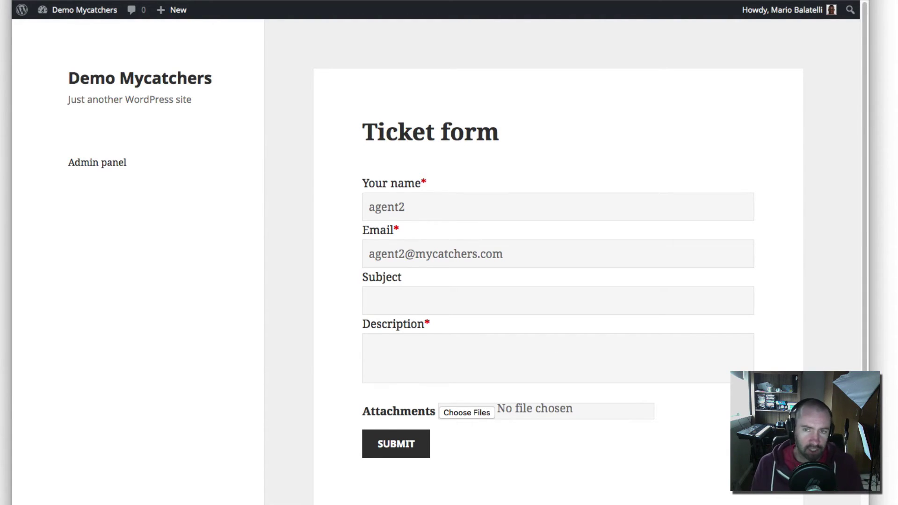
- Open the reviewer's own blog in a separate tab and view its contact form, including the choices for Reason for Emailing
key("ctrl+t")
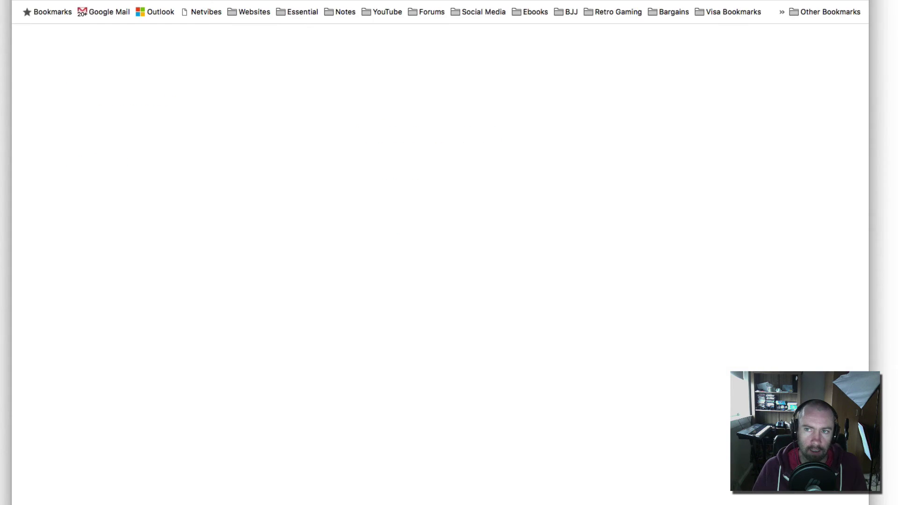
key("Return")
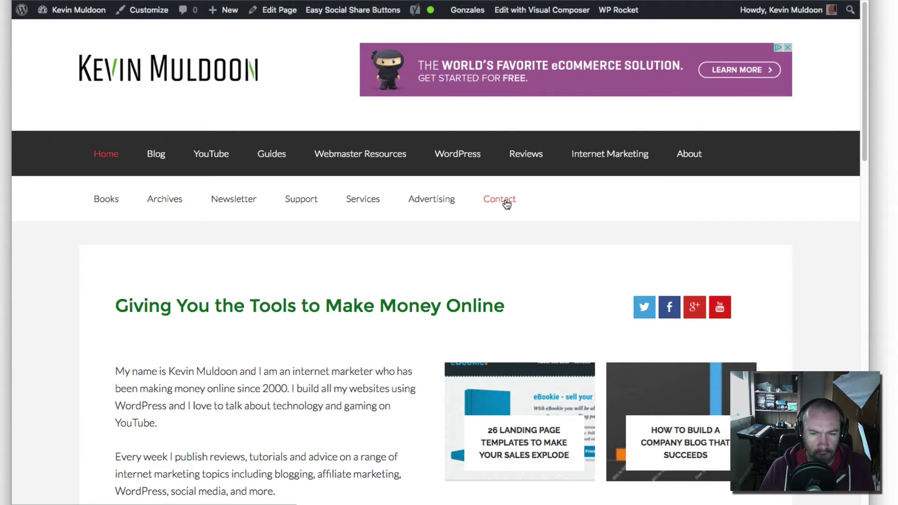
left_click(507, 205)
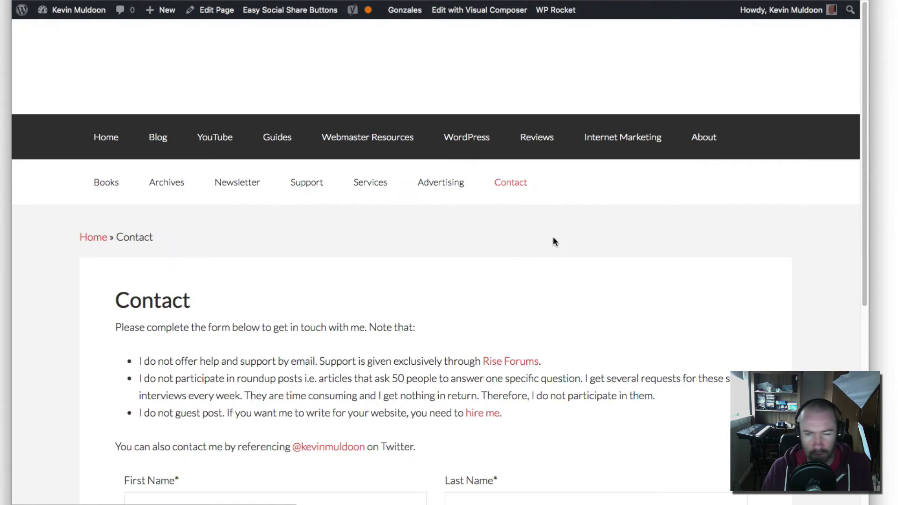
scroll(487, 277, "down", 7)
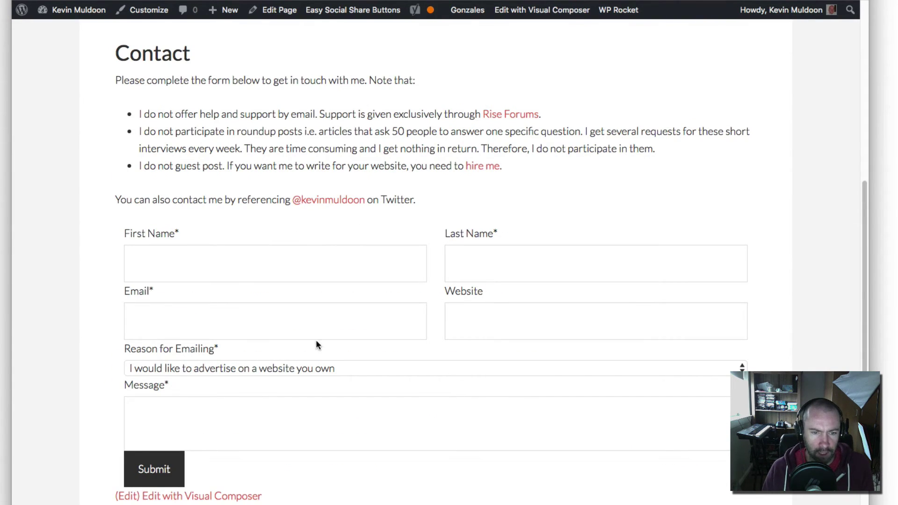
scroll(316, 339, "down", 2)
left_click(320, 278)
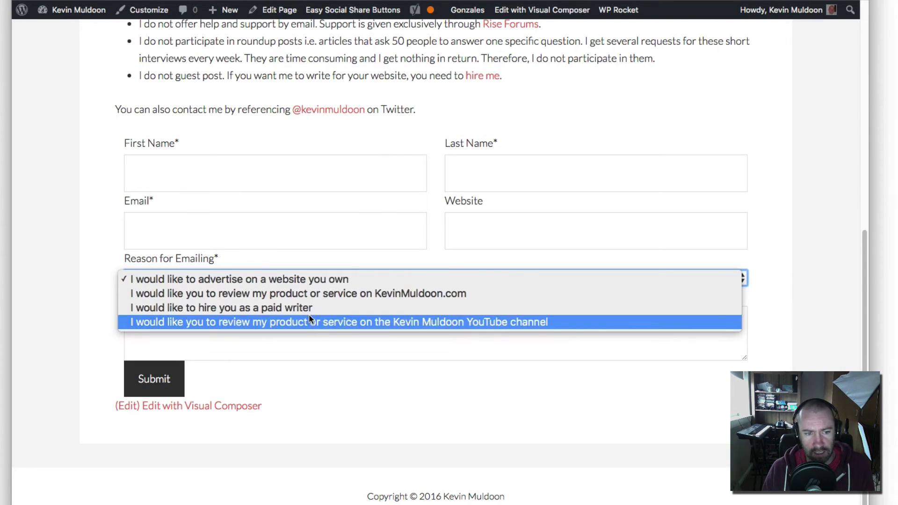
left_click(316, 240)
scroll(346, 294, "up", 8)
scroll(346, 295, "up", 2)
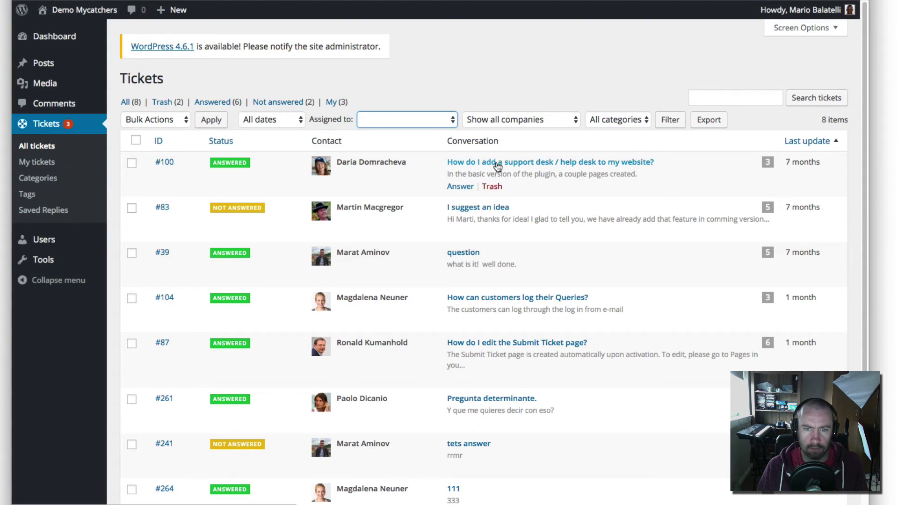
- Open the demo ticket "How do I add a support desk / help desk to my website?" and view its status options
left_click(163, 162)
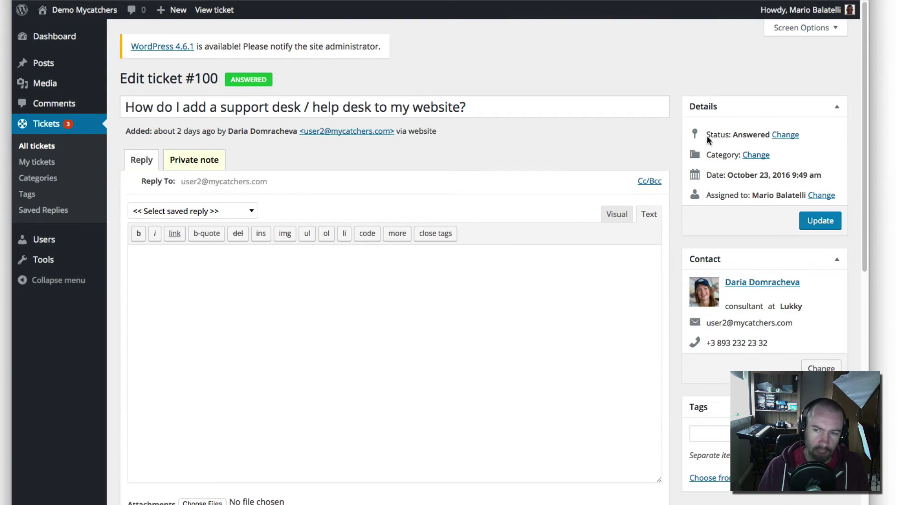
left_click(784, 136)
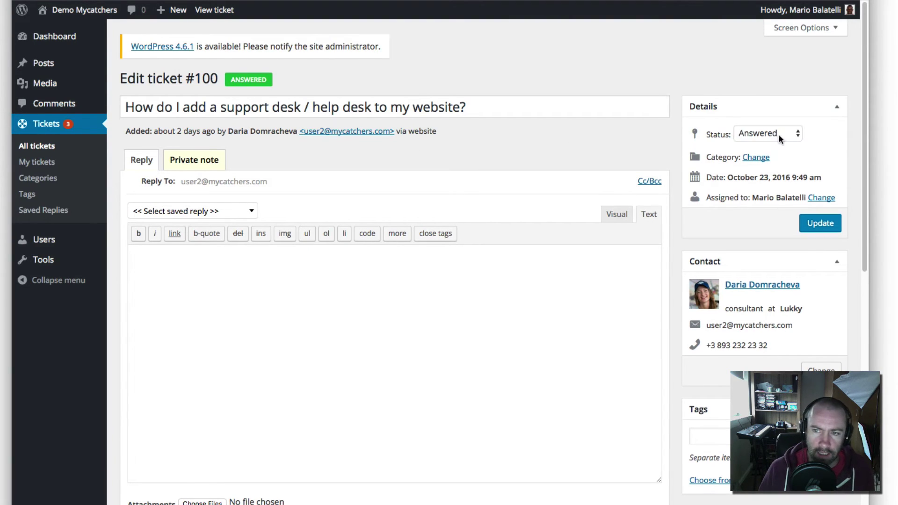
left_click(744, 136)
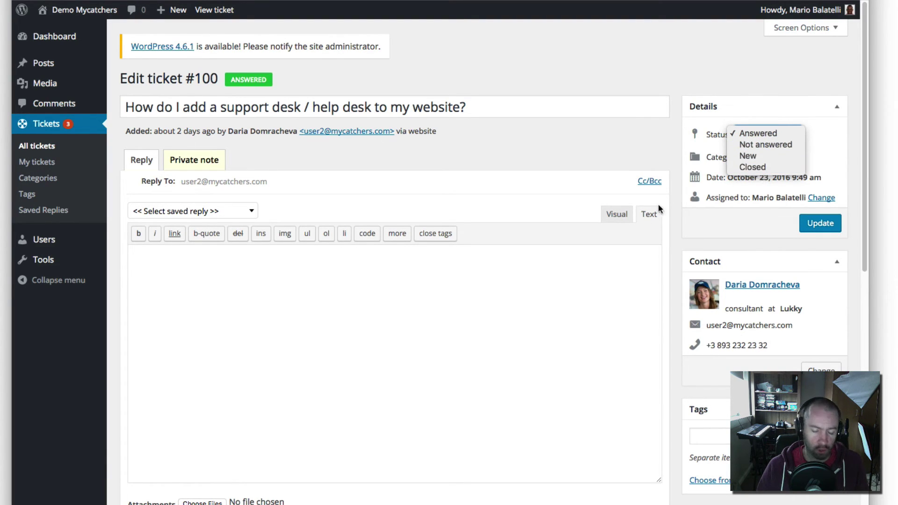
left_click(711, 115)
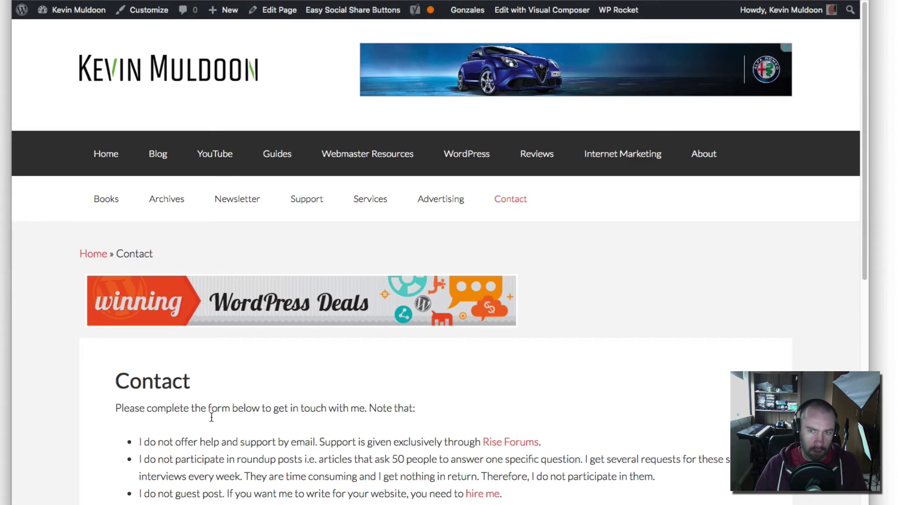
- Compare the blog contact form's Reason for Emailing choices with the status options of the demo ticket
scroll(220, 435, "down", 5)
left_click(225, 452)
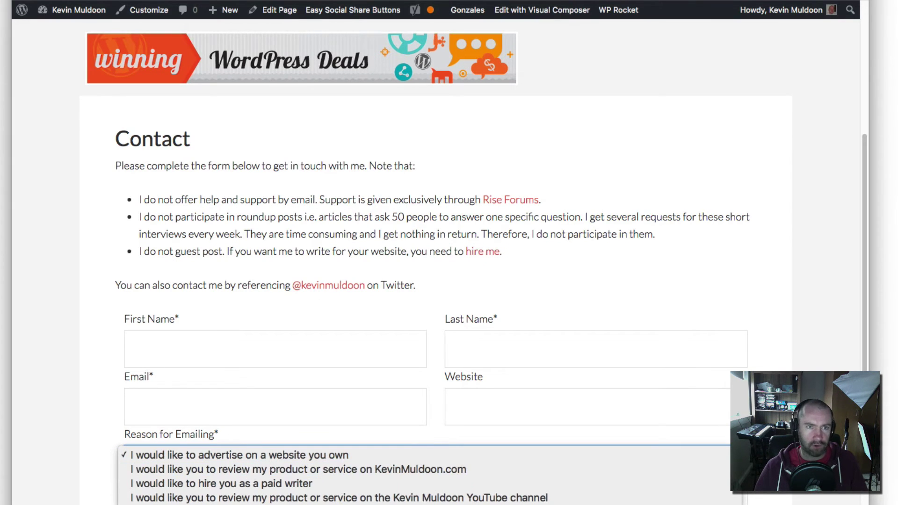
key("Escape")
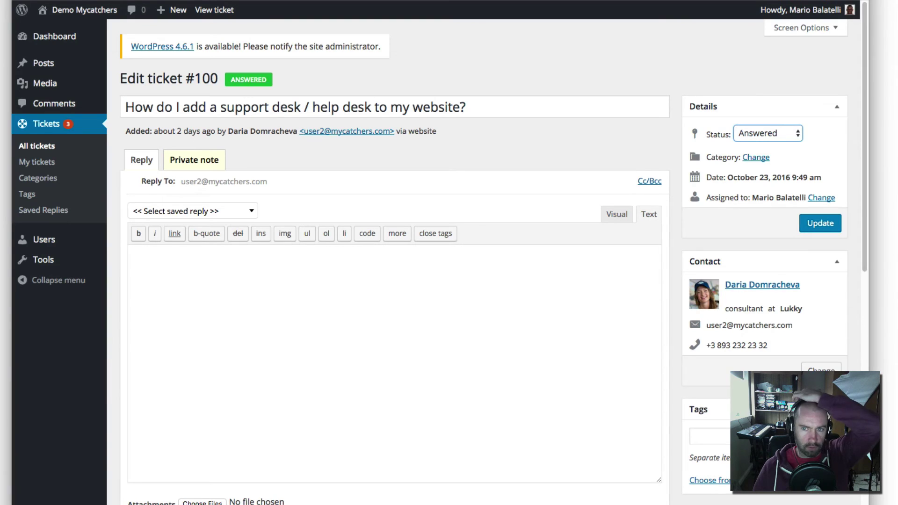
left_click(748, 131)
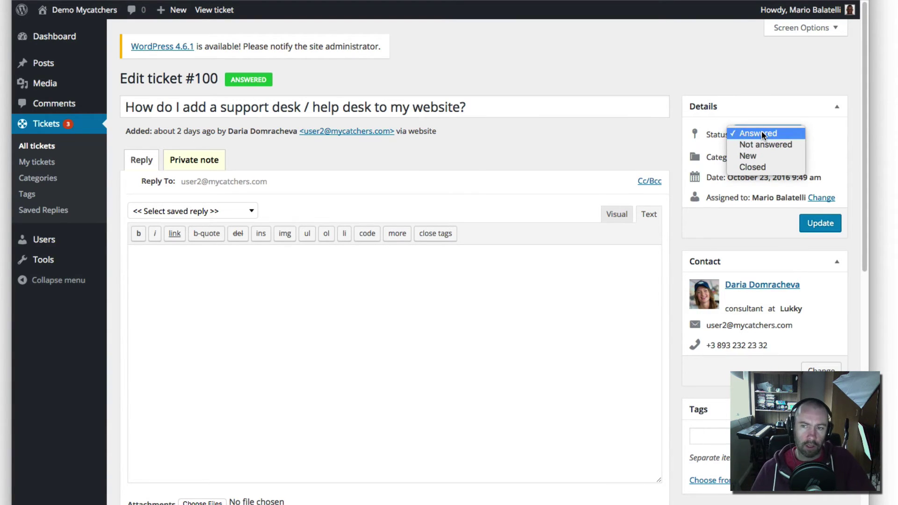
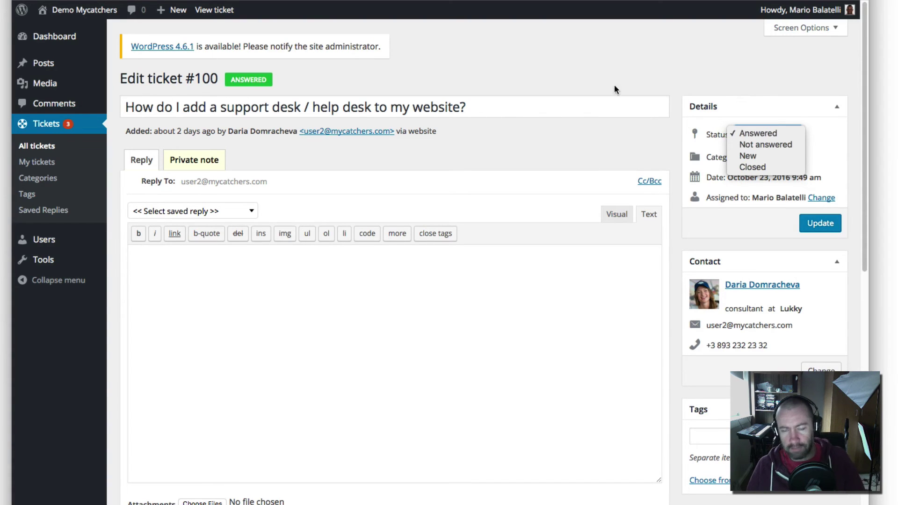
- Return past the ticket form to the Catchers Helpdesk live demo page and look over its client-side and agent-side test options
key("ctrl+Tab")
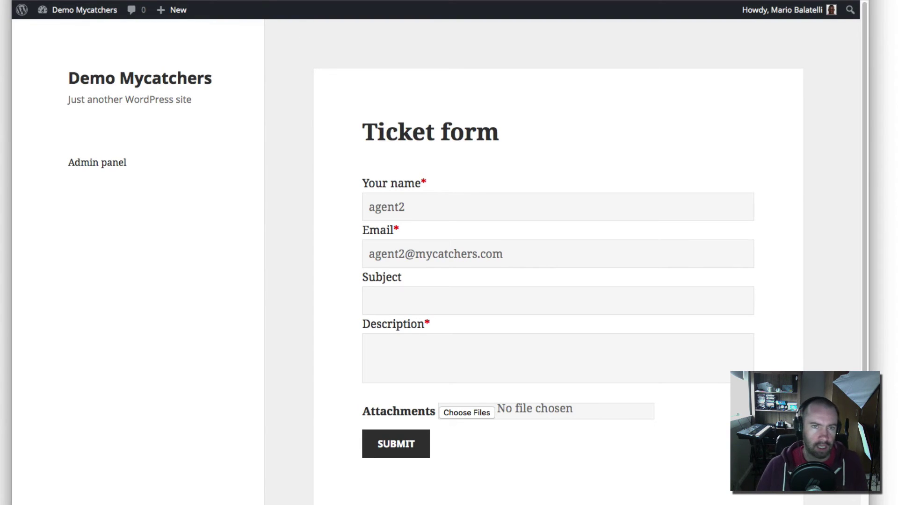
key("ctrl+shift+Tab")
key("ctrl+shift+Tab")
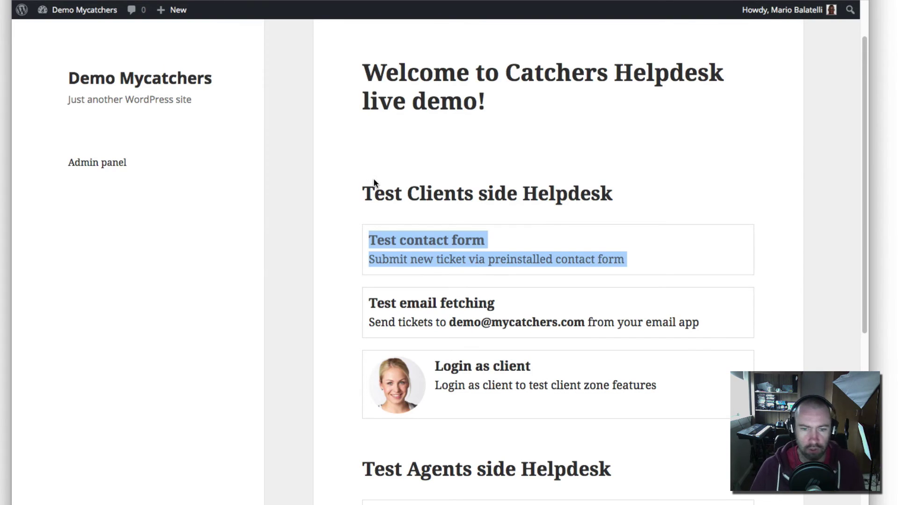
scroll(373, 178, "down", 5)
right_click(432, 199)
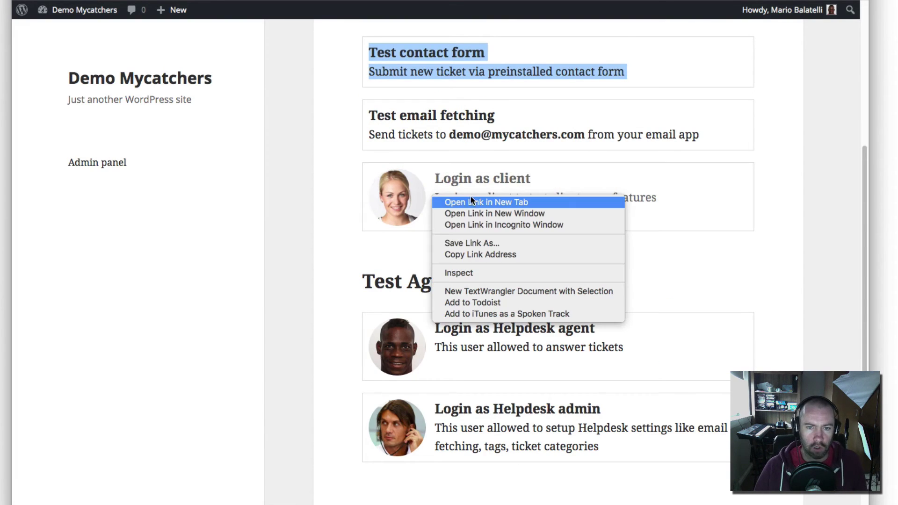
left_click(775, 195)
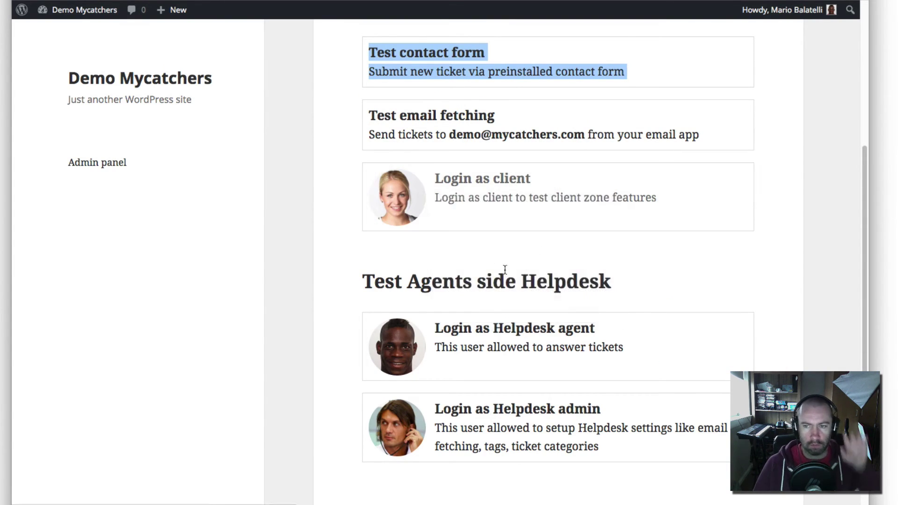
scroll(445, 248, "up", 5)
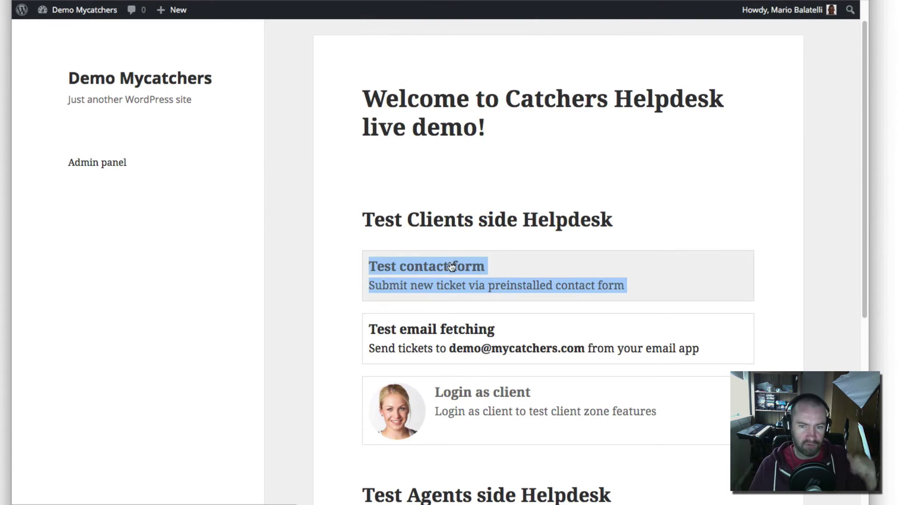
scroll(451, 266, "down", 2)
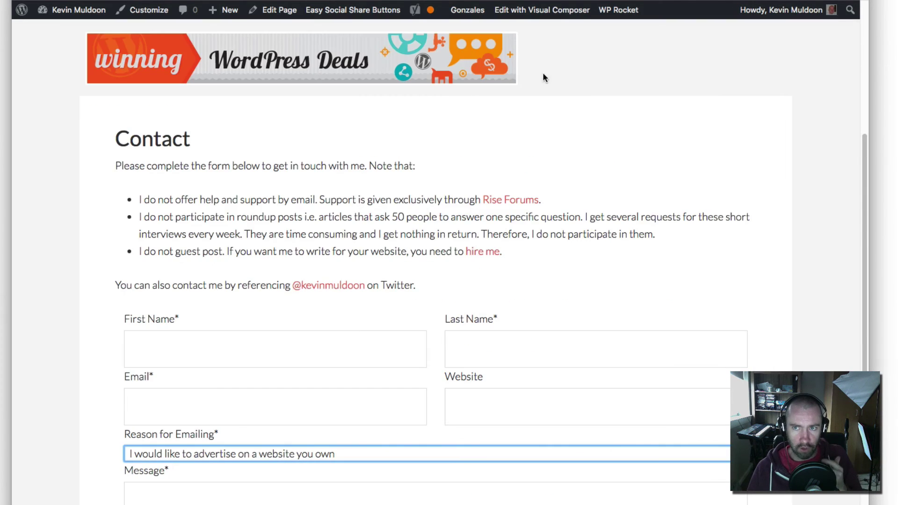
- Look over the blog's contact page again, from its introductory notes down to the form fields
scroll(307, 247, "up", 2)
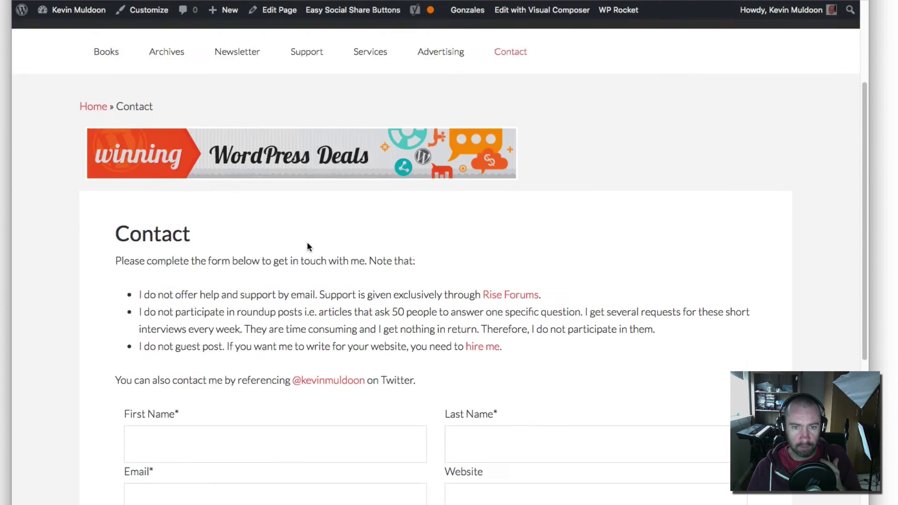
scroll(307, 247, "up", 3)
scroll(227, 361, "down", 3)
scroll(250, 354, "down", 1)
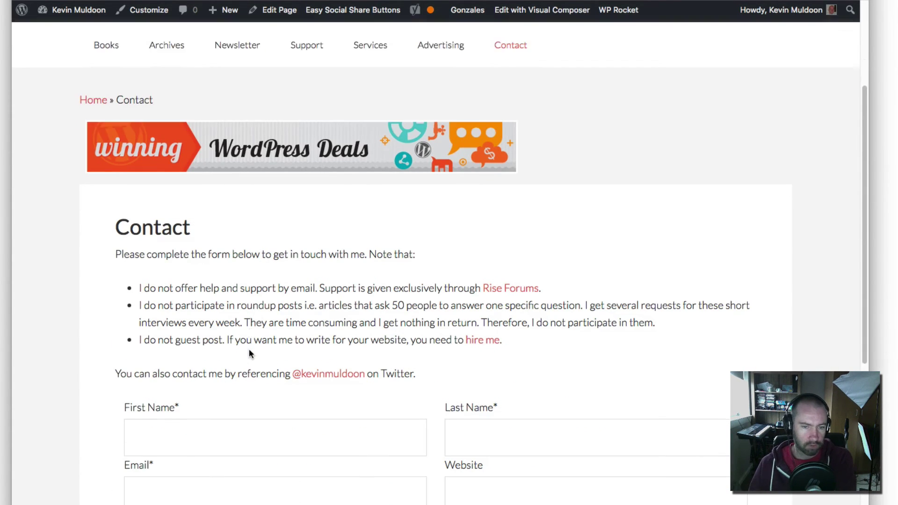
scroll(249, 348, "down", 3)
scroll(249, 348, "up", 7)
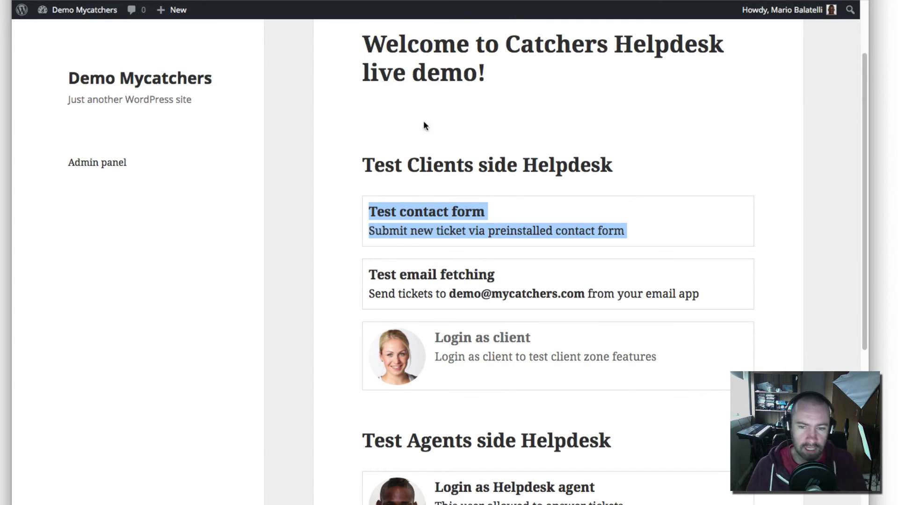
- Log in as the demo client from the live demo page and open ticket 111 to view its replies
scroll(458, 187, "down", 1)
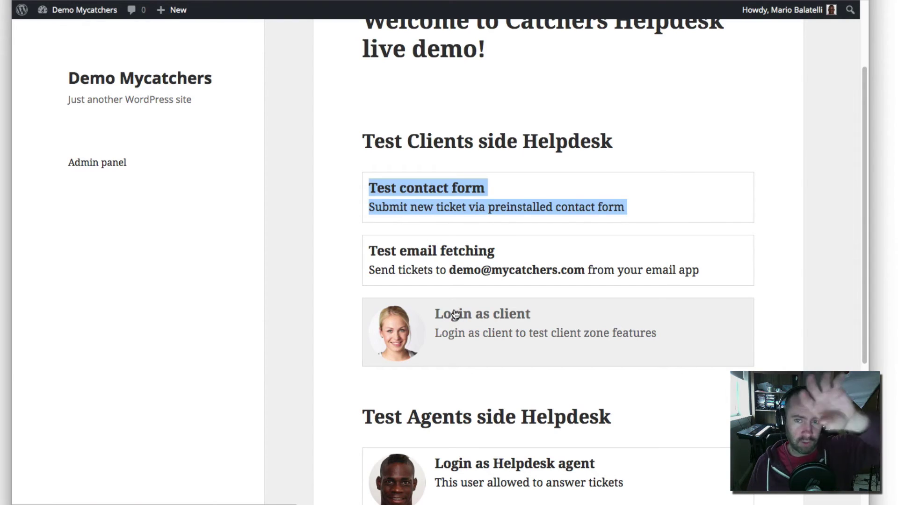
right_click(456, 313)
left_click(477, 314)
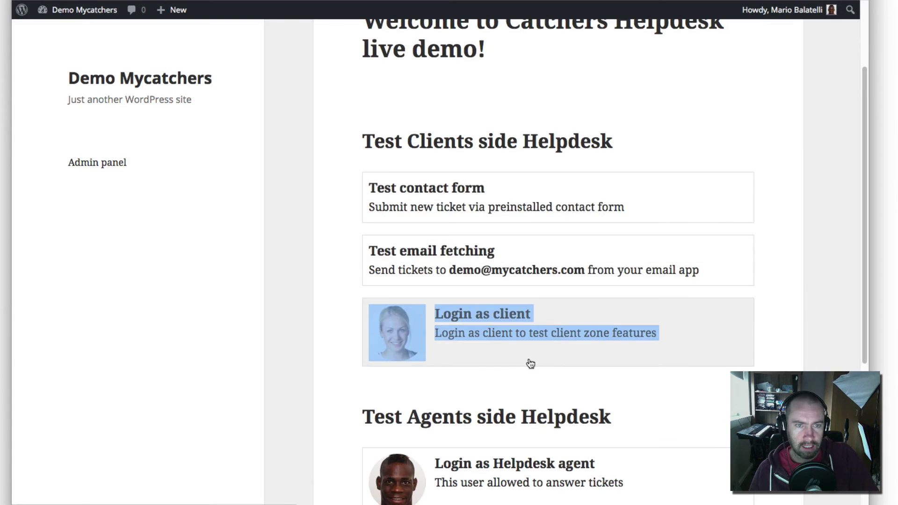
left_click(495, 337)
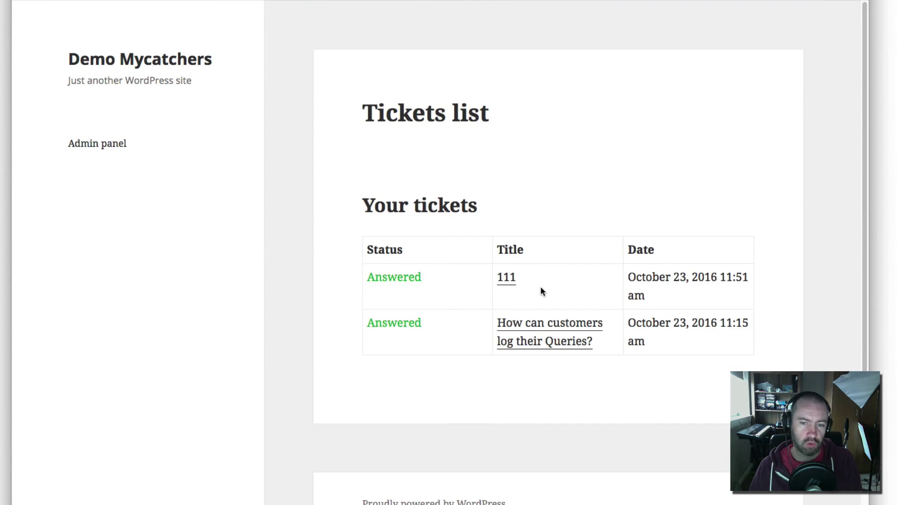
left_click(511, 311)
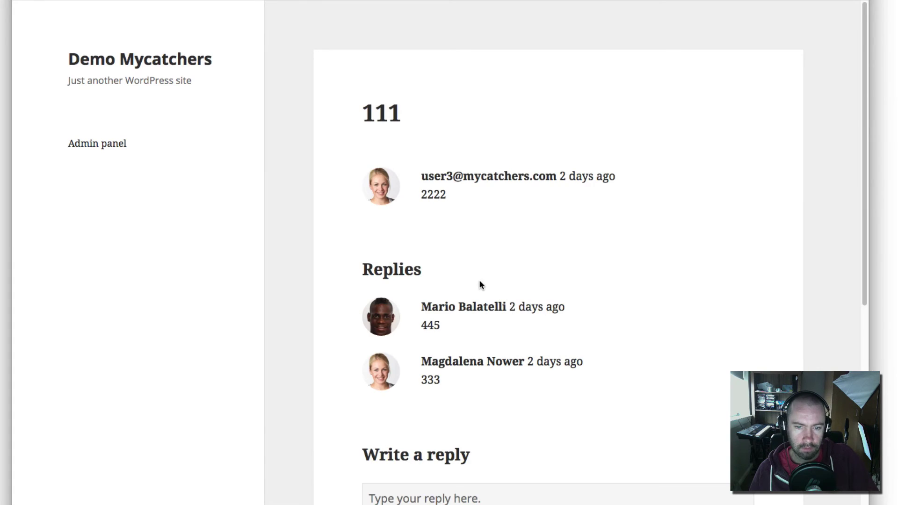
scroll(479, 281, "down", 5)
scroll(479, 280, "up", 2)
scroll(467, 294, "up", 3)
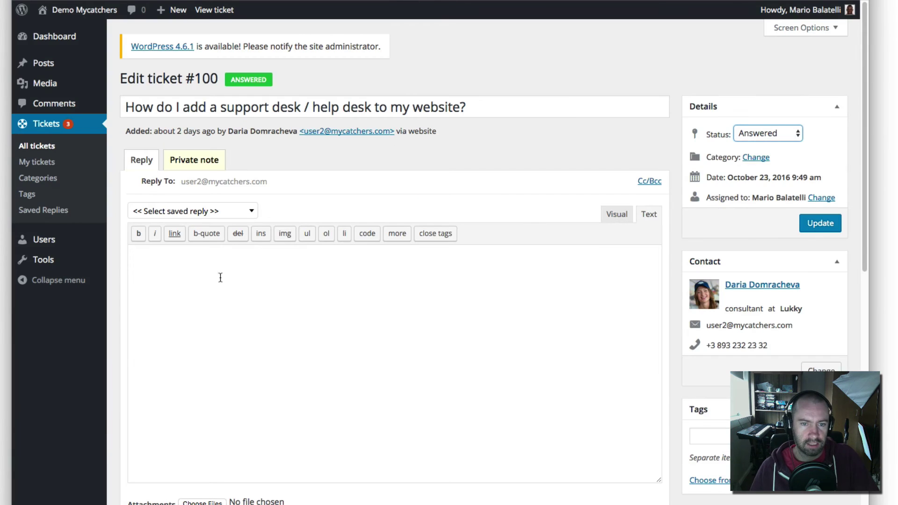
- Compare the agent's ticket editing page with the client's view of ticket 111, including the reply box and attachments field
scroll(220, 276, "down", 7)
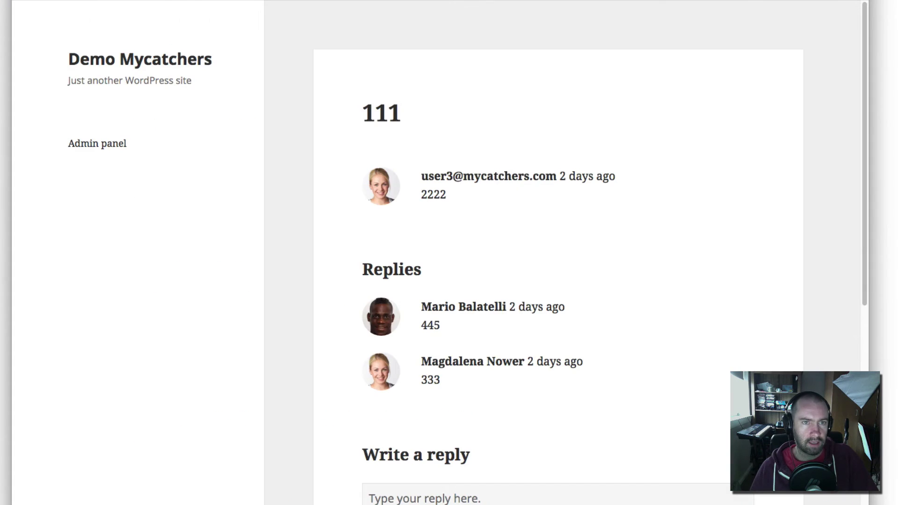
scroll(453, 362, "down", 1)
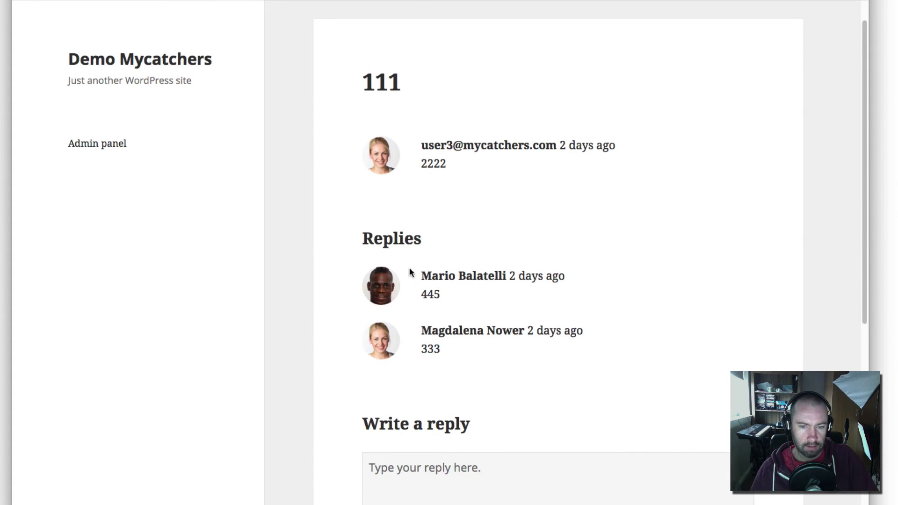
scroll(434, 439, "down", 3)
left_click(443, 399)
scroll(456, 423, "down", 2)
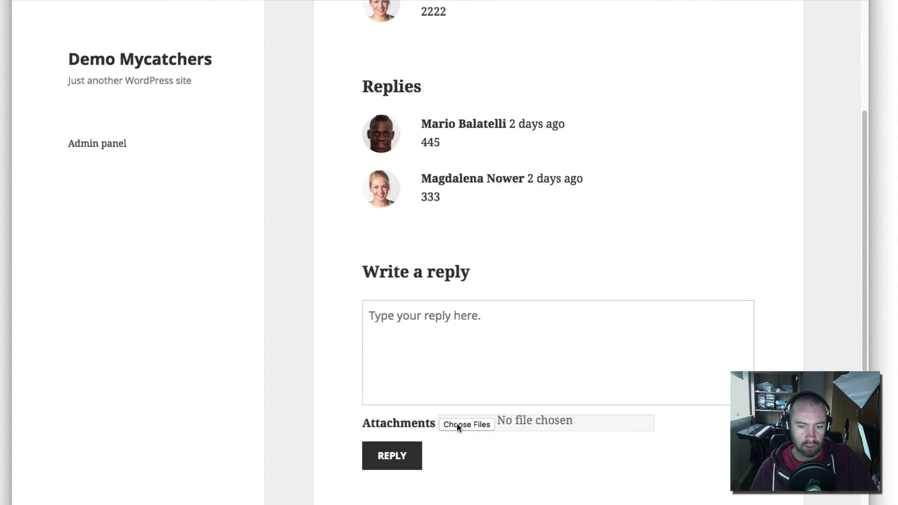
scroll(456, 423, "up", 6)
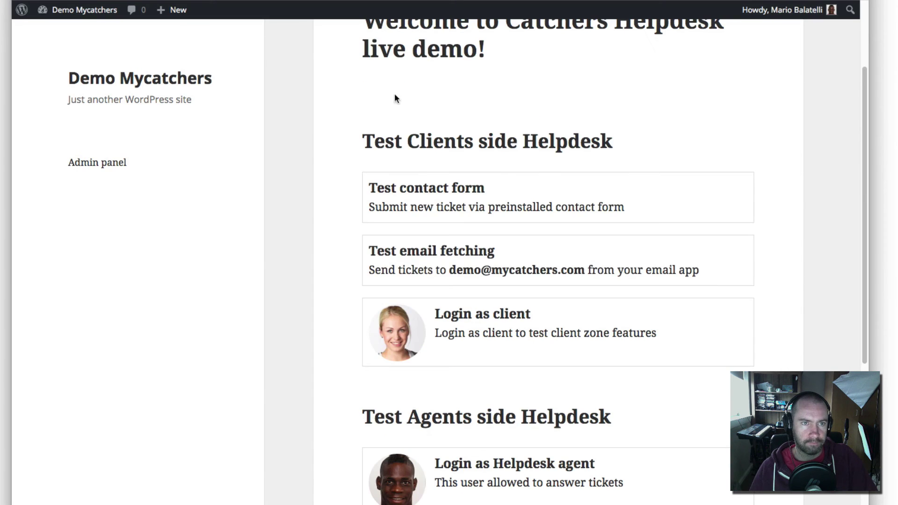
- Open the Helpdesk agent login from the live demo page in a new tab
scroll(468, 327, "down", 5)
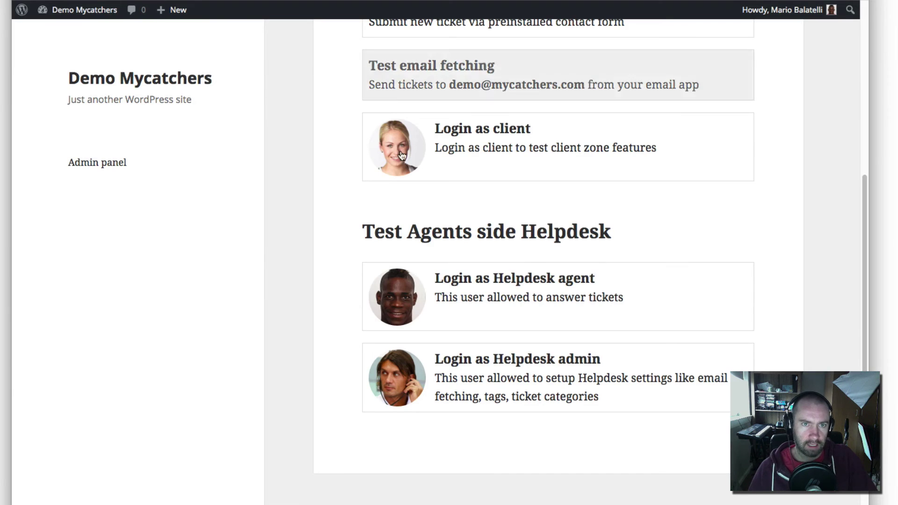
right_click(422, 286)
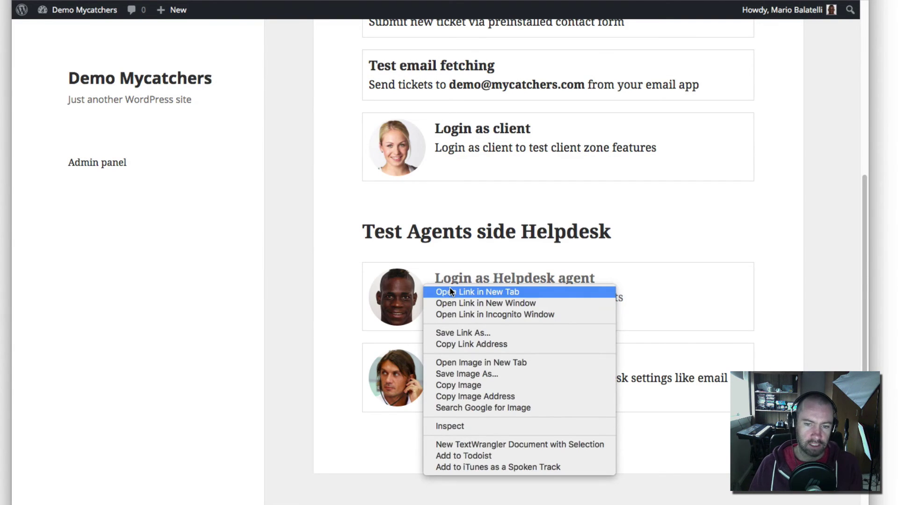
left_click(450, 290)
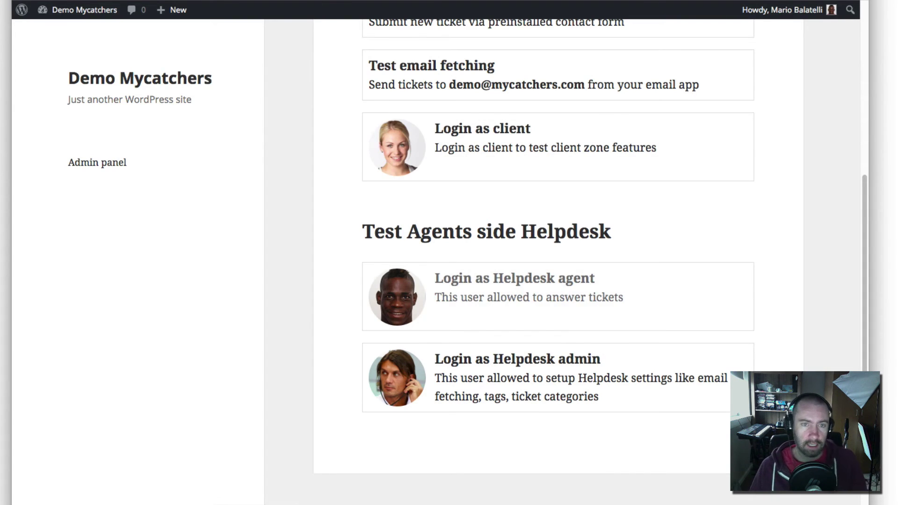
- Look over the Helpdesk agent's list of all tickets and return to the live demo page
key("ctrl+Tab")
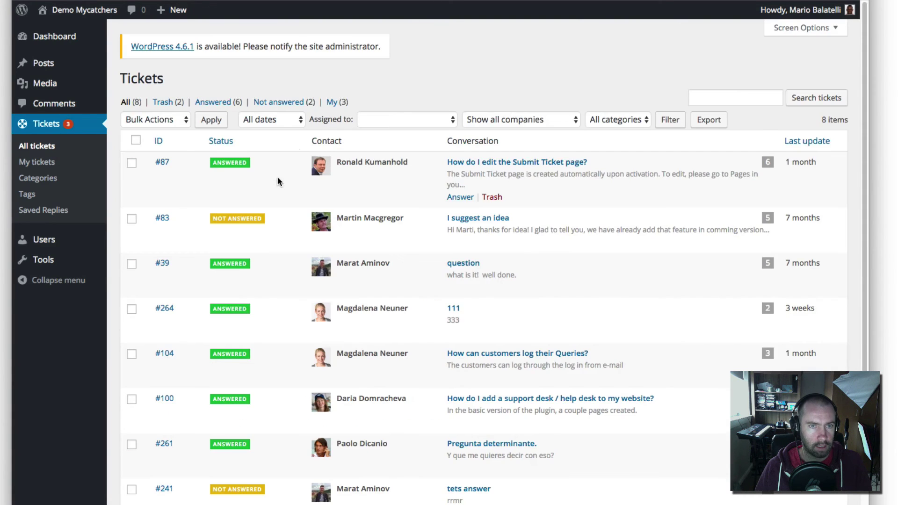
scroll(277, 176, "down", 3)
scroll(277, 204, "up", 3)
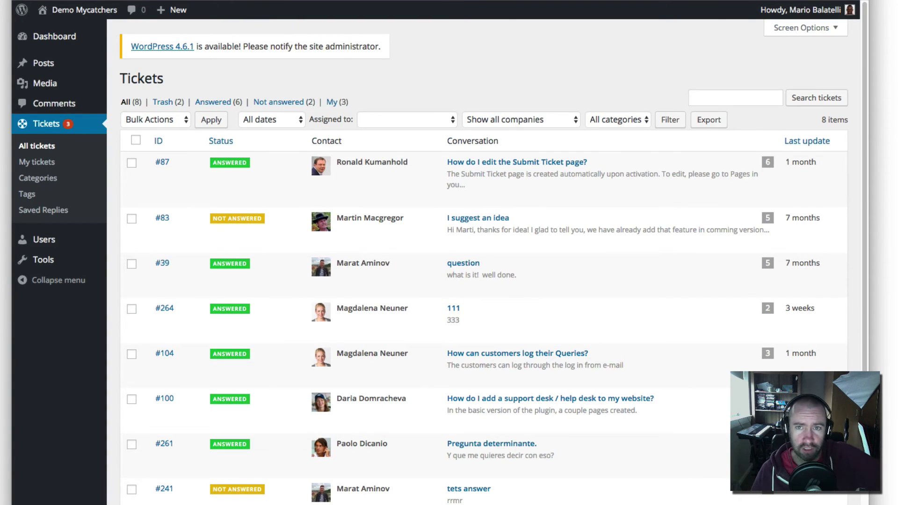
left_click(174, 2)
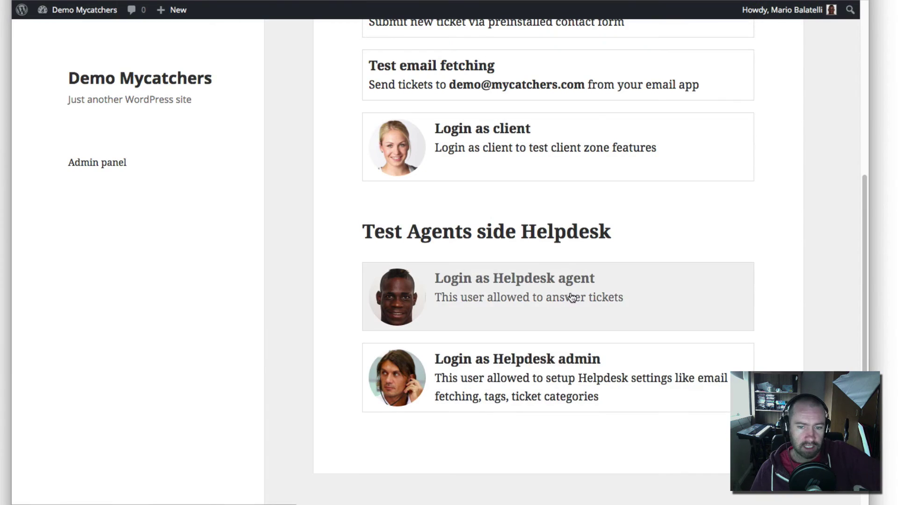
- Open the Helpdesk admin login in a new tab and review the general Helpdesk settings, from default assignee to plugin pages
left_click(601, 279)
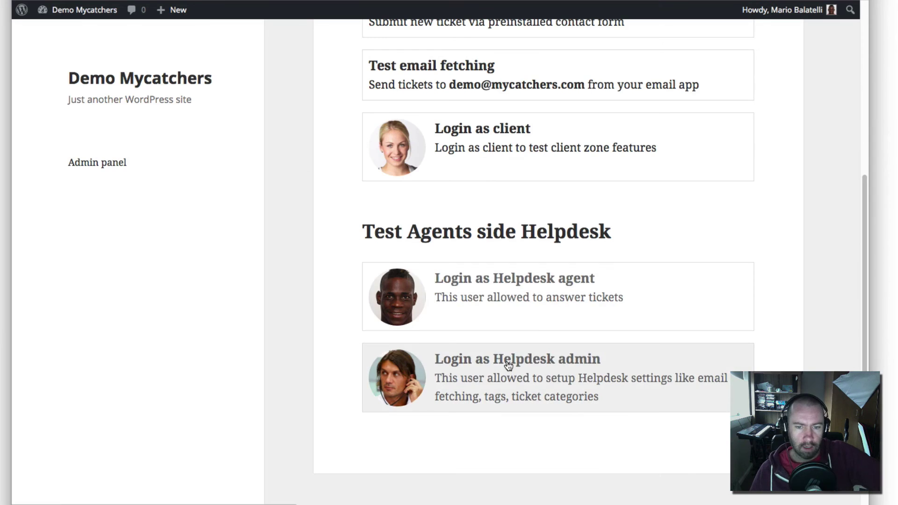
right_click(511, 362)
left_click(531, 368)
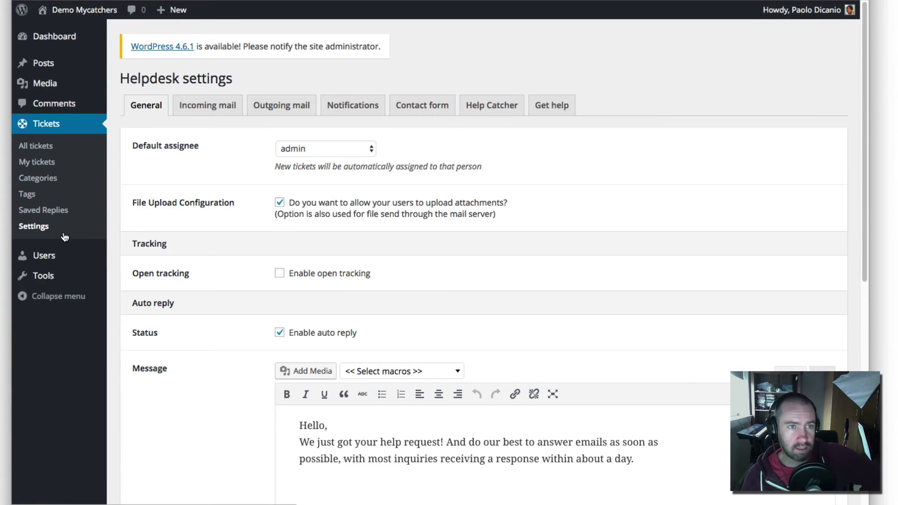
scroll(203, 252, "down", 10)
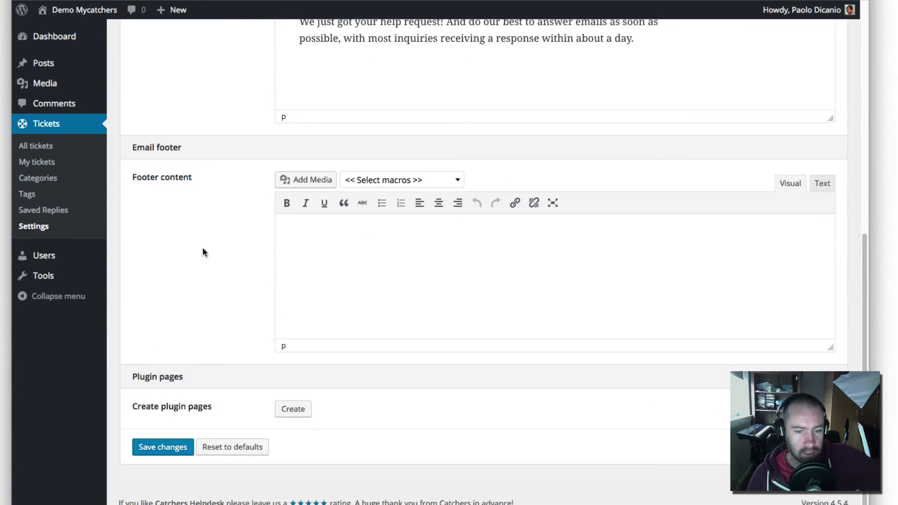
scroll(202, 252, "up", 10)
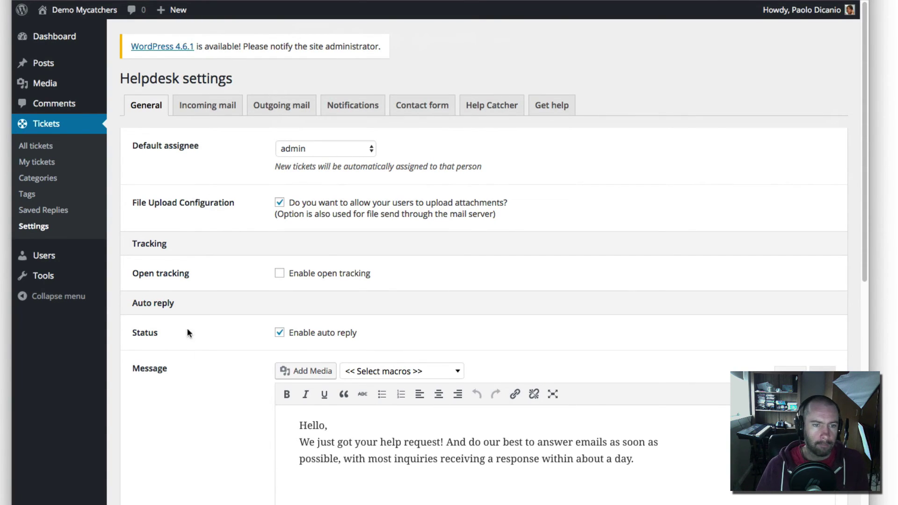
scroll(184, 349, "down", 1)
scroll(184, 349, "down", 10)
scroll(184, 348, "up", 10)
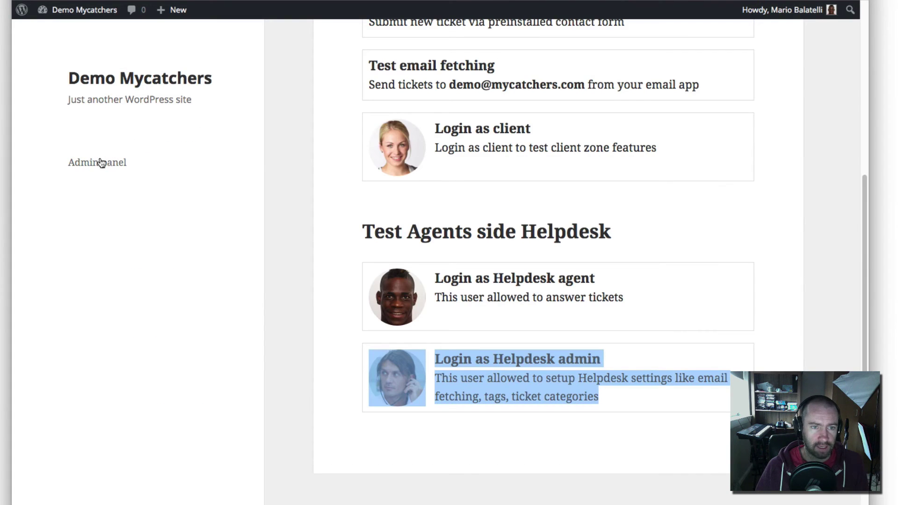
- Open the Admin panel link from the live demo page in a new tab
right_click(102, 165)
left_click(126, 167)
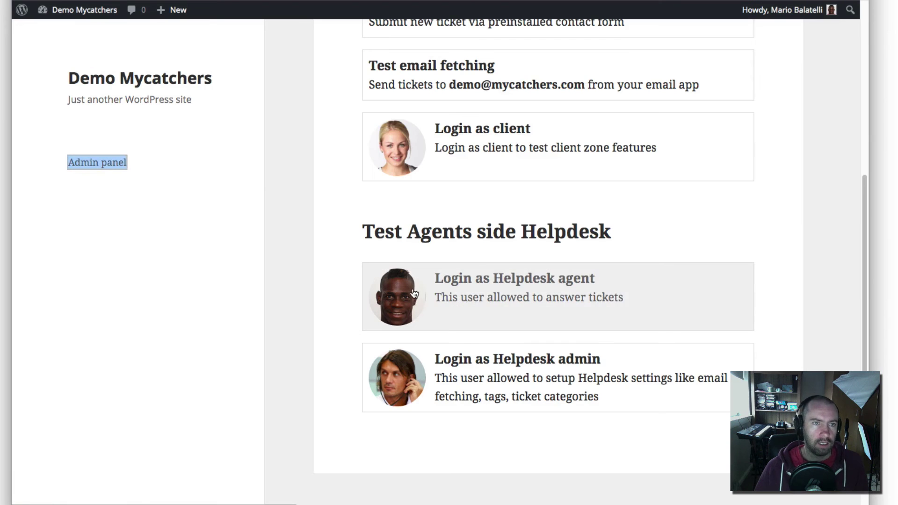
scroll(410, 289, "up", 10)
scroll(409, 289, "down", 7)
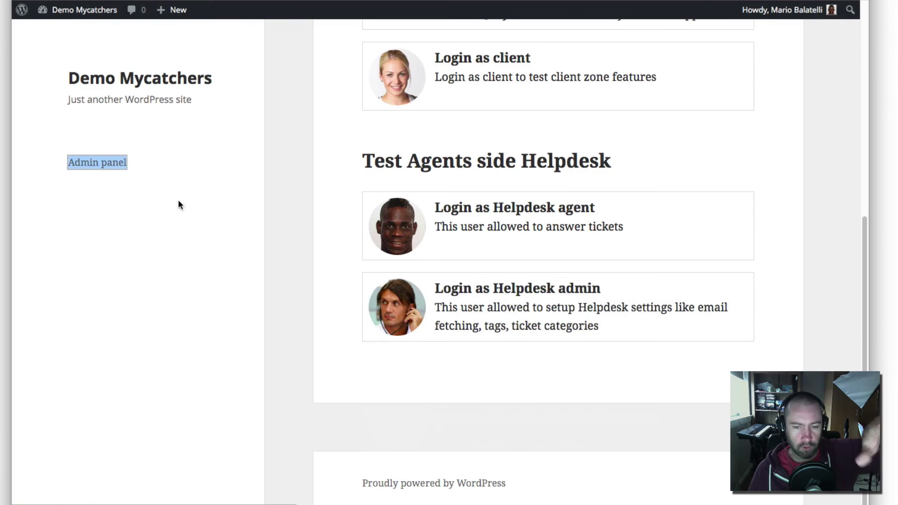
right_click(107, 161)
left_click(131, 167)
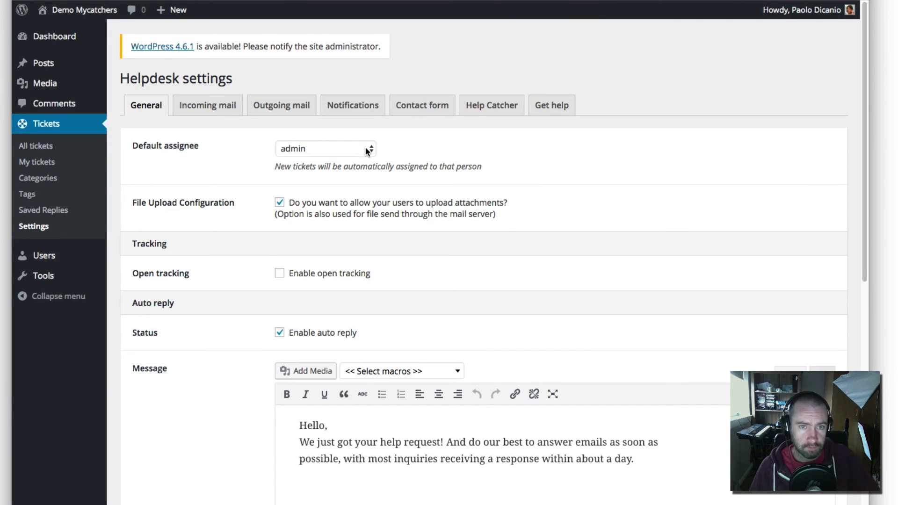
- Try to view the Incoming mail settings and the other Helpdesk settings sections as the Helpdesk admin
left_click(206, 104)
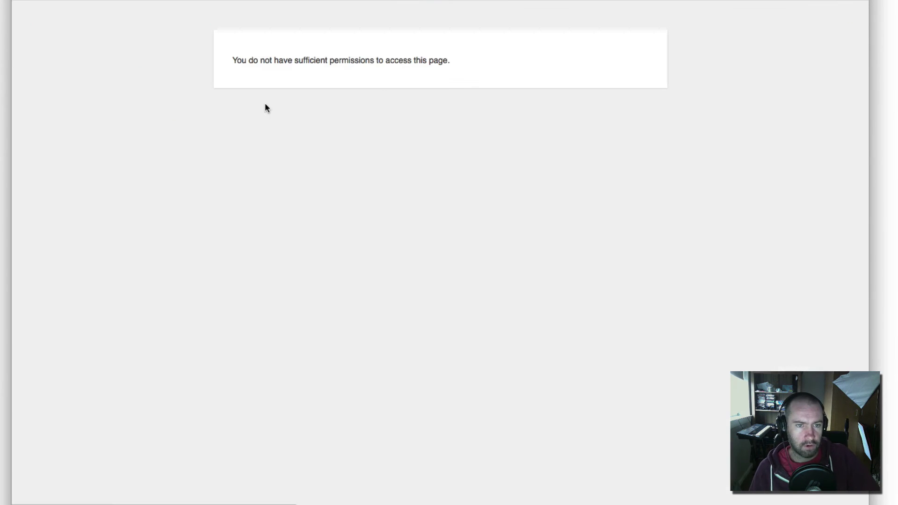
key("super+bracketleft")
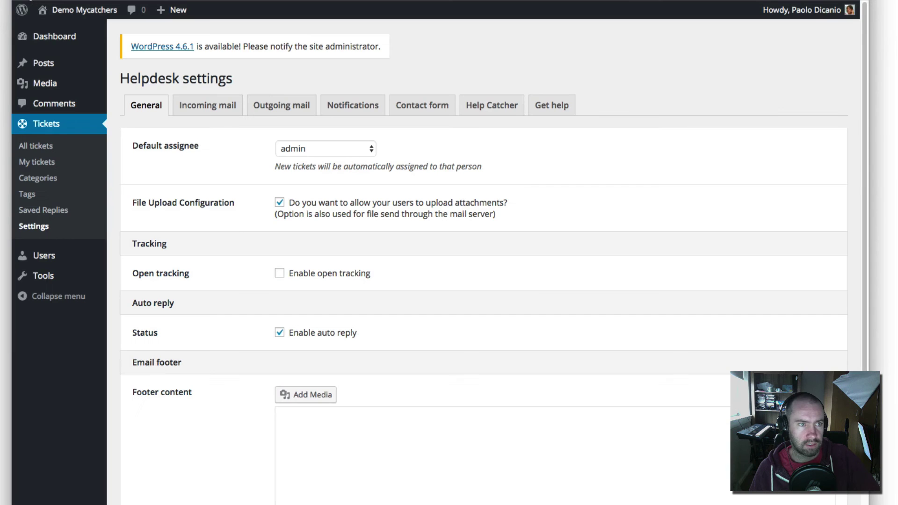
left_click(467, 105)
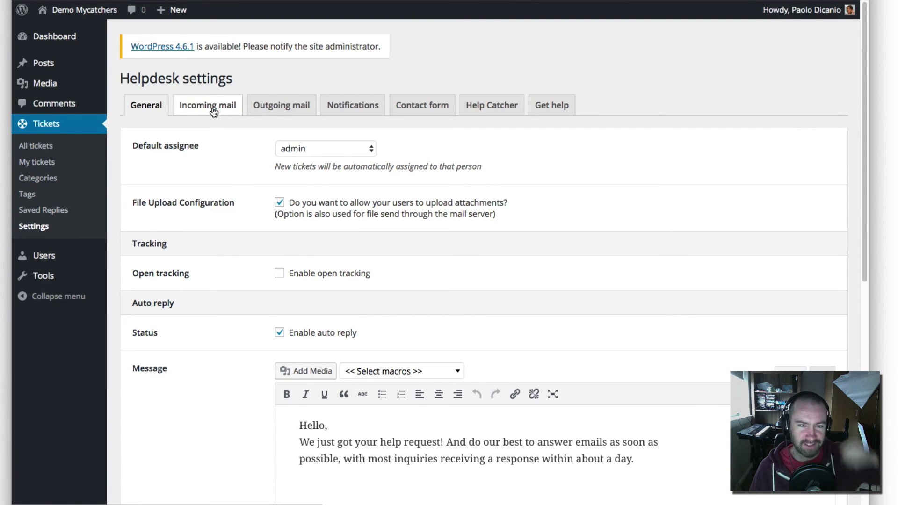
left_click(214, 111)
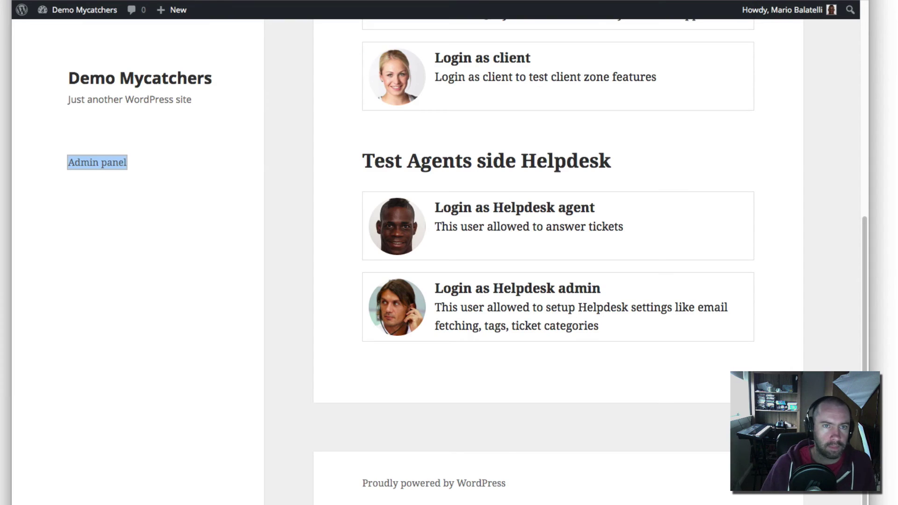
- Open the Catchers home page and read the ticket tracking section on list filtering, sorting, escalation and export
scroll(361, 285, "up", 10)
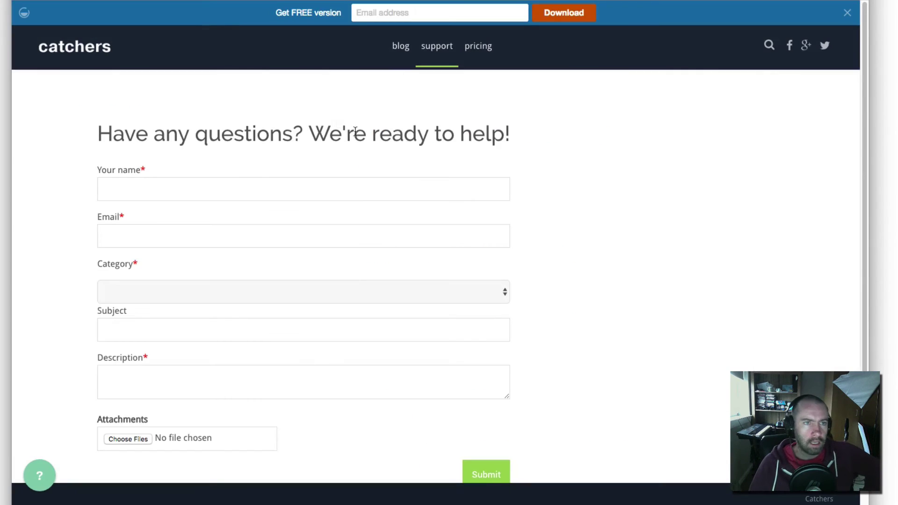
left_click(87, 55)
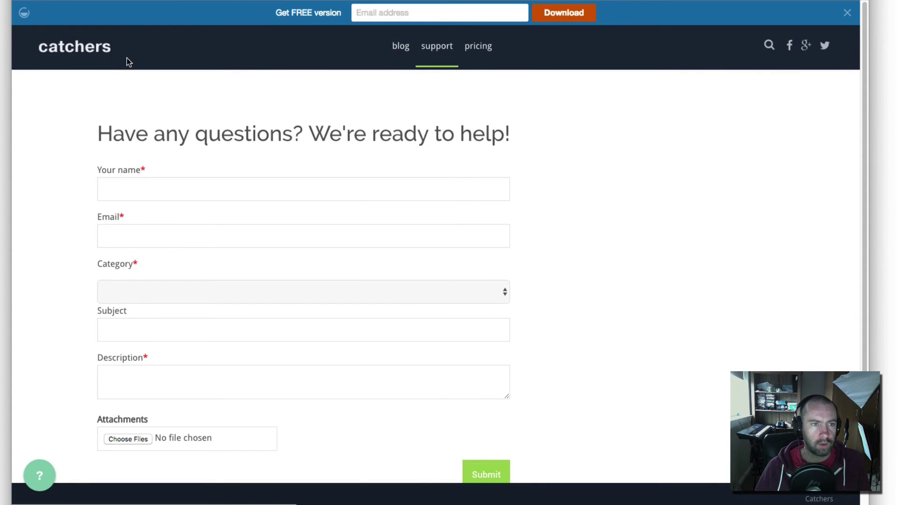
scroll(350, 178, "down", 15)
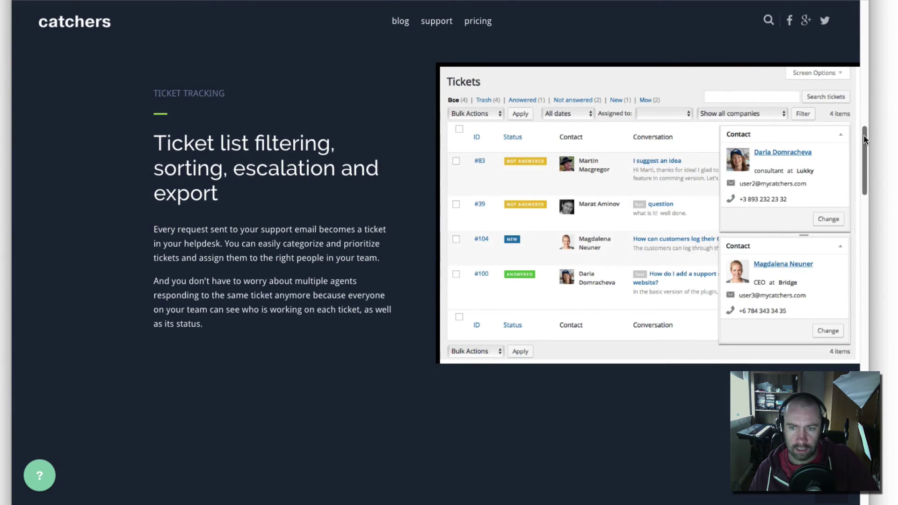
left_click_drag(865, 138, 865, 148)
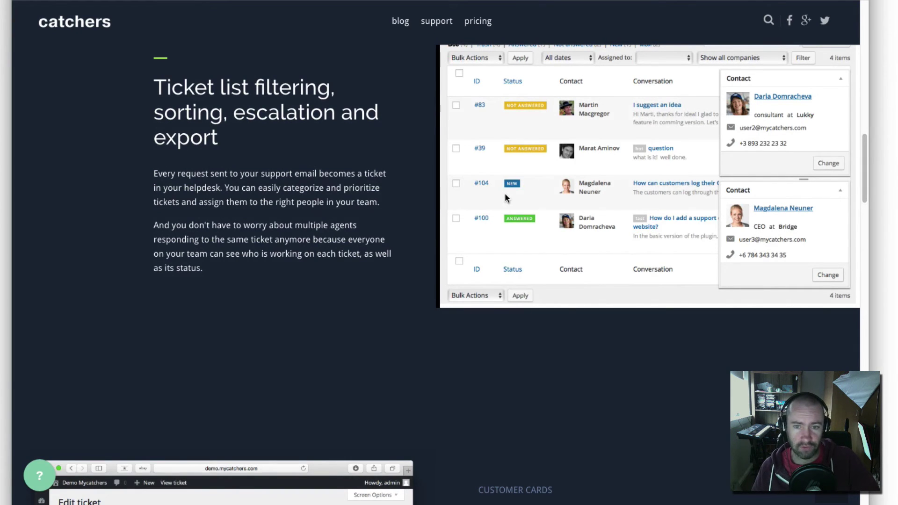
- Read the home page's customer cards and key features sections, down to the personal front-end space for clients
scroll(405, 299, "down", 6)
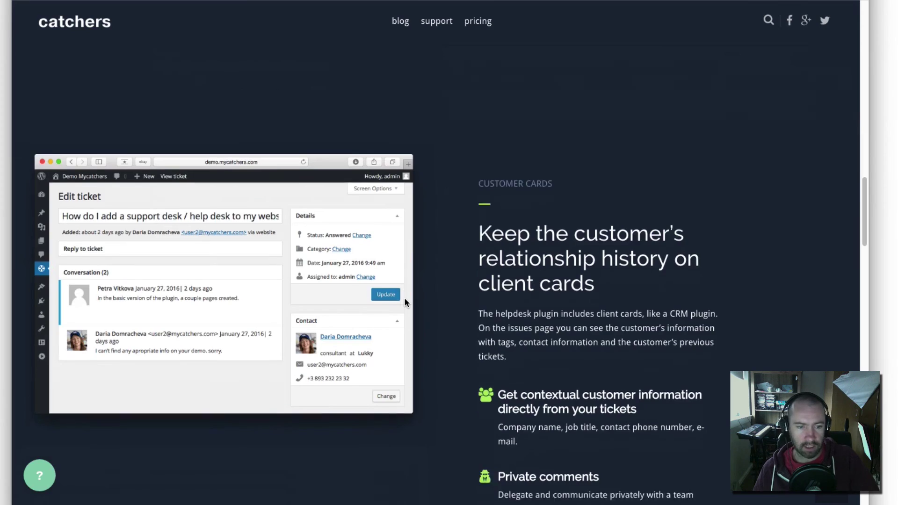
scroll(405, 303, "down", 3)
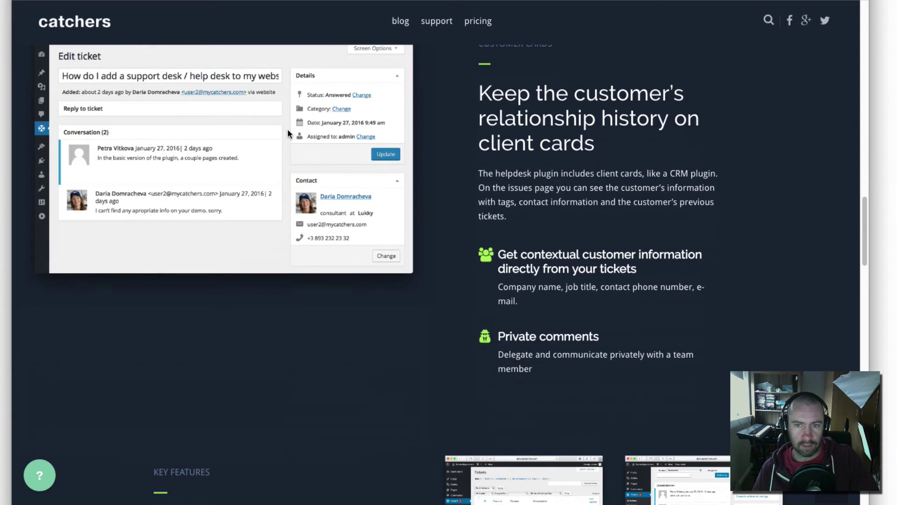
scroll(304, 206, "up", 1)
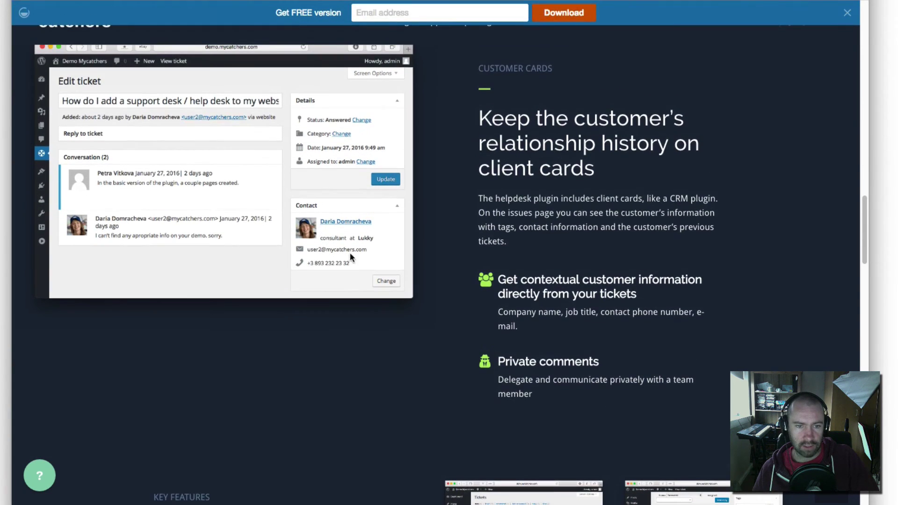
scroll(373, 293, "down", 5)
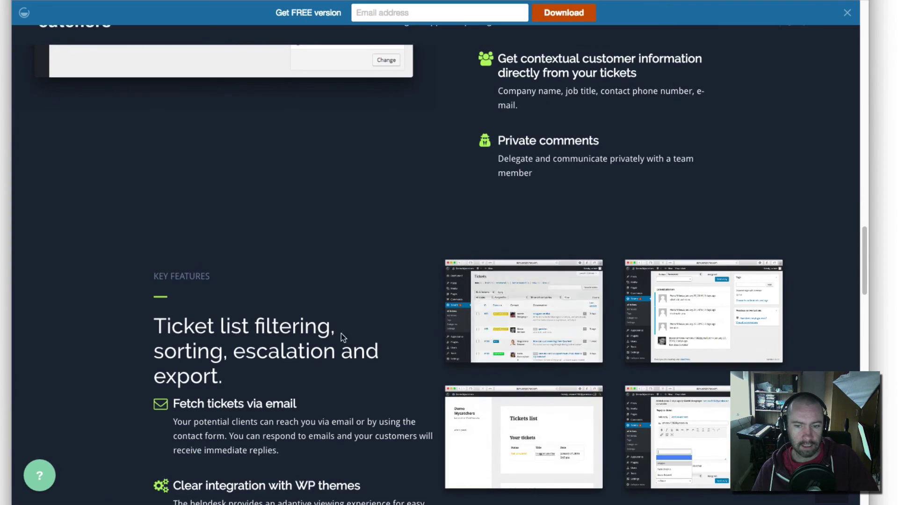
scroll(343, 337, "down", 5)
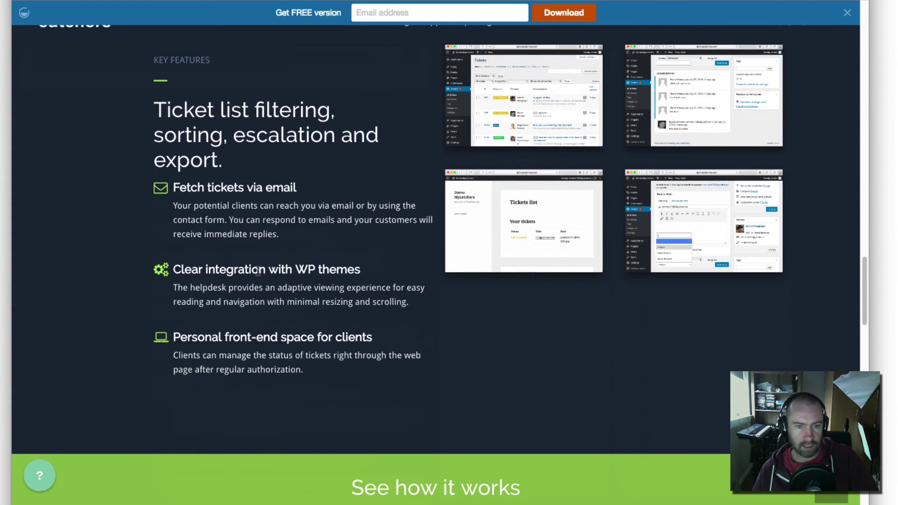
scroll(279, 279, "down", 2)
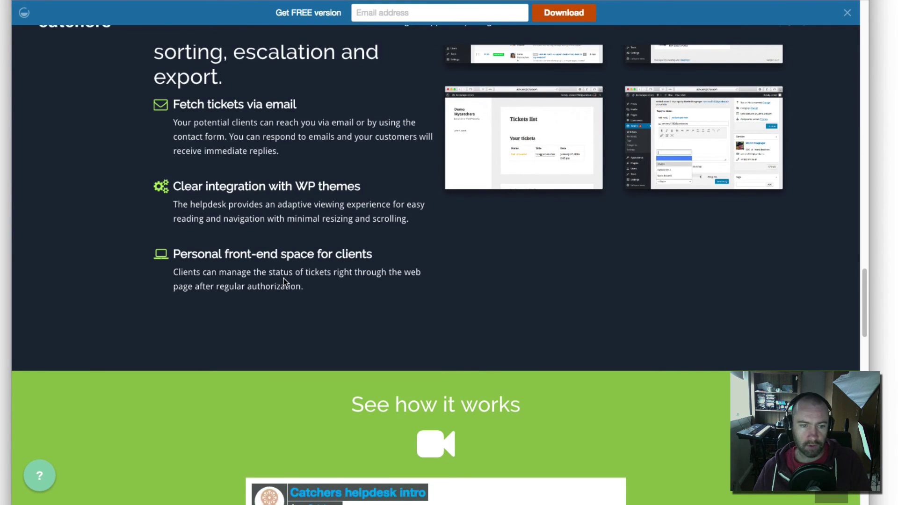
- Open the Catchers pricing page and check the Catchers Helpdesk listing in the WordPress.org plugin directory
scroll(284, 279, "up", 7)
scroll(283, 276, "up", 6)
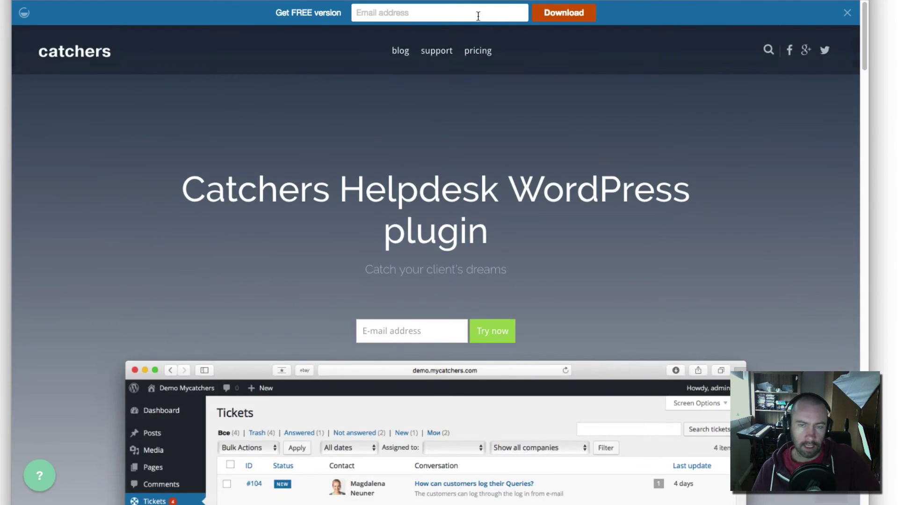
left_click(477, 59)
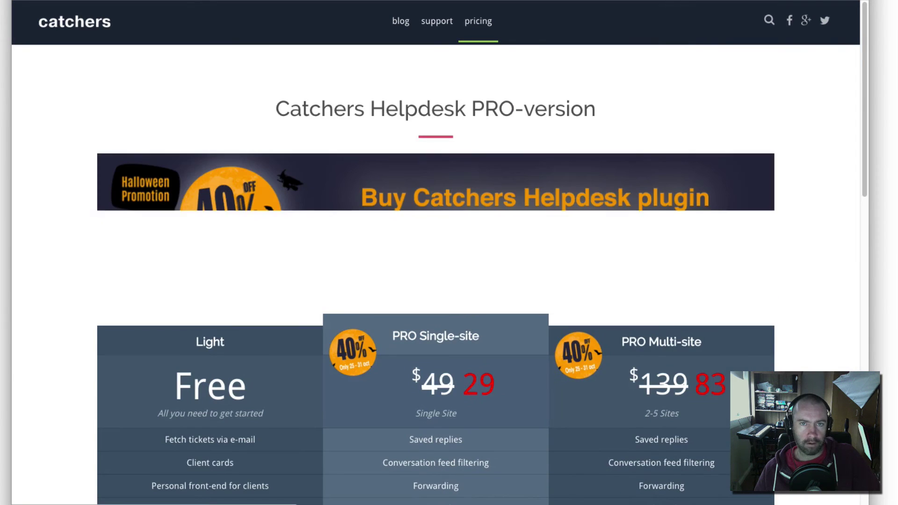
scroll(374, 326, "down", 2)
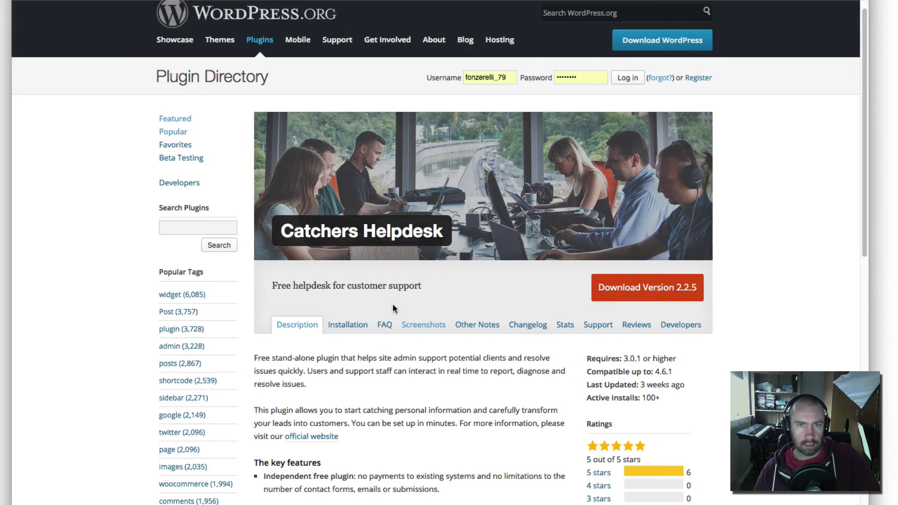
scroll(393, 302, "down", 2)
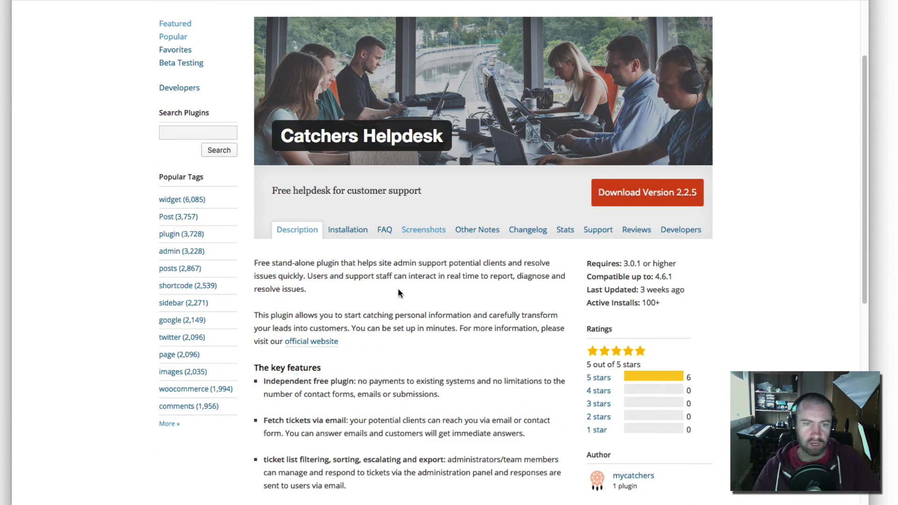
left_click_drag(279, 136, 440, 139)
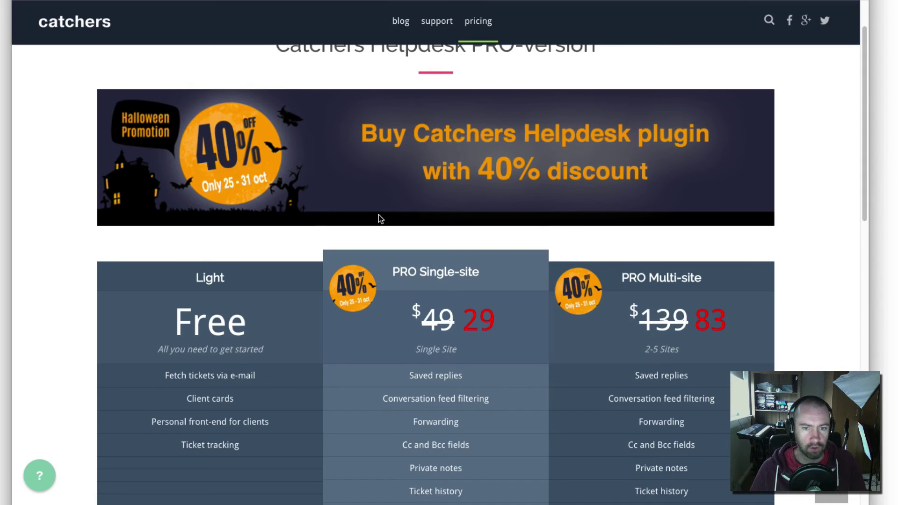
- Compare the free Light plan's features, such as fetching tickets via e-mail, with the PRO Single-site and Multi-site plans
scroll(374, 208, "down", 1)
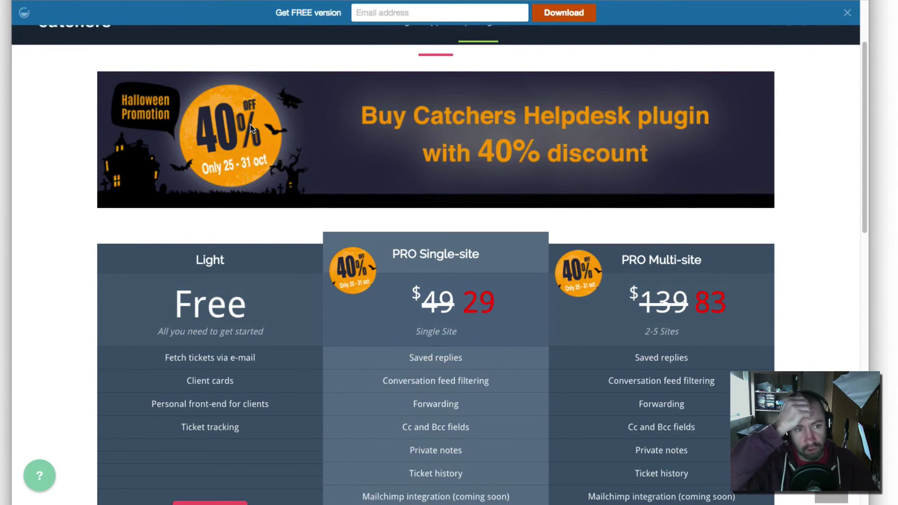
scroll(325, 161, "down", 1)
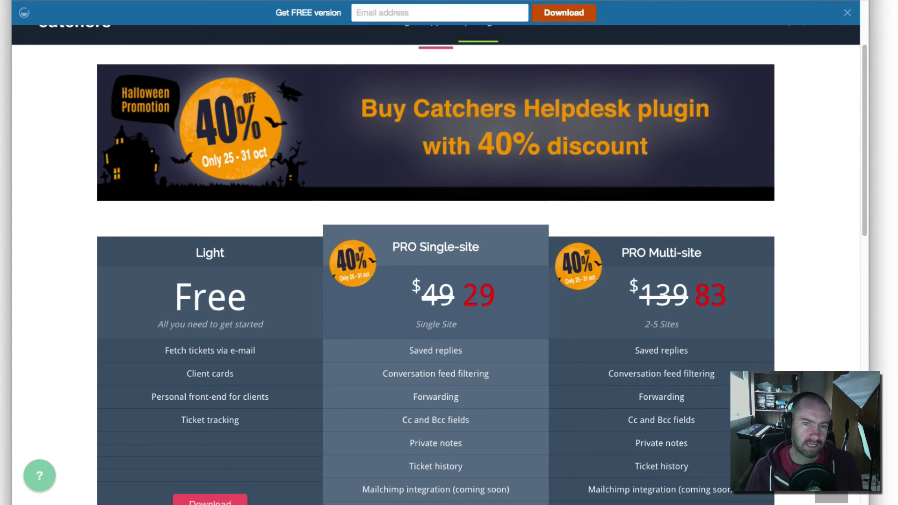
scroll(272, 258, "down", 3)
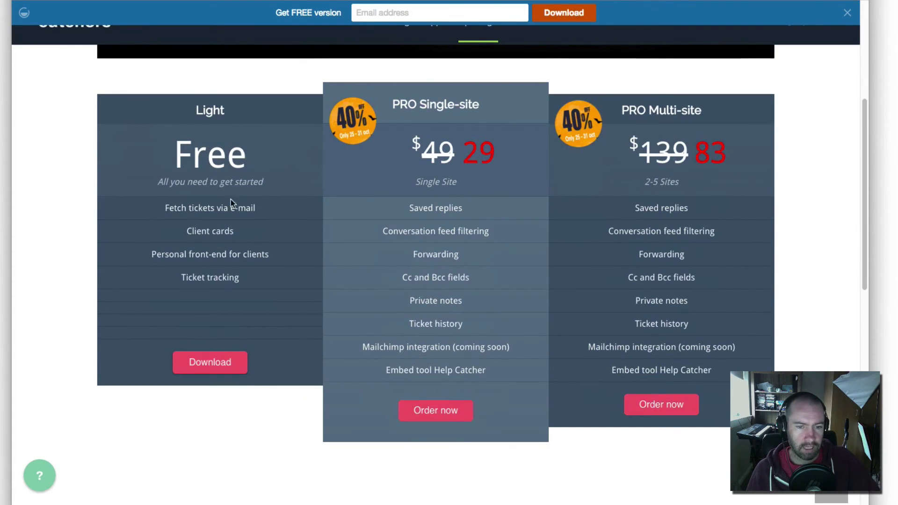
left_click_drag(170, 208, 262, 209)
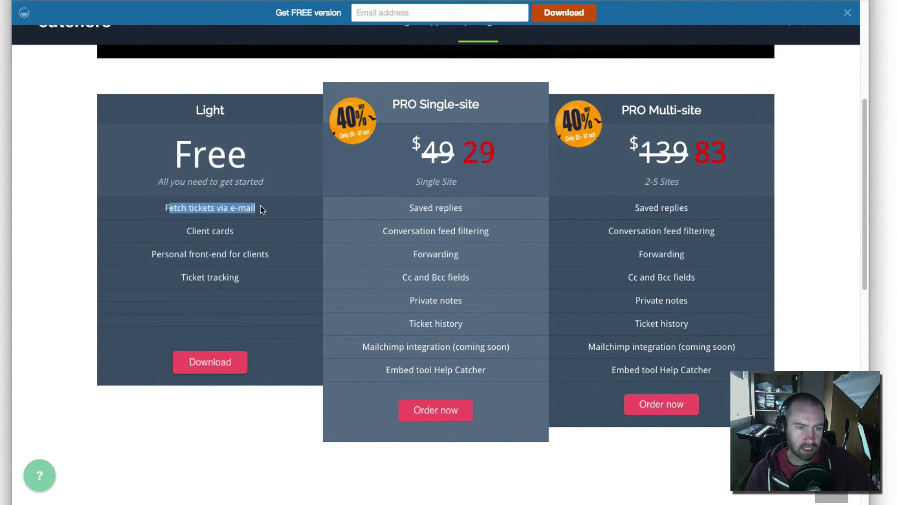
left_click(210, 156)
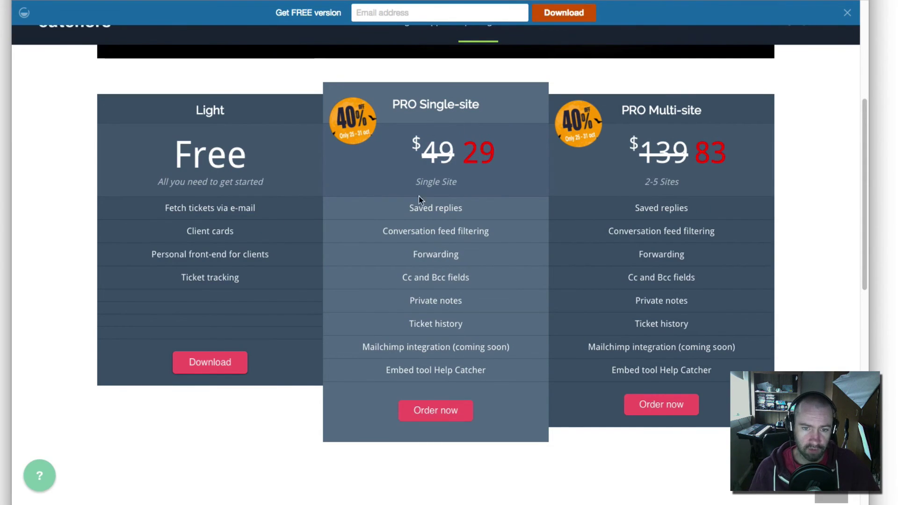
- Read through the PRO Single-site plan's features, from Saved replies down to the Help Catcher embed tool
left_click_drag(411, 208, 470, 202)
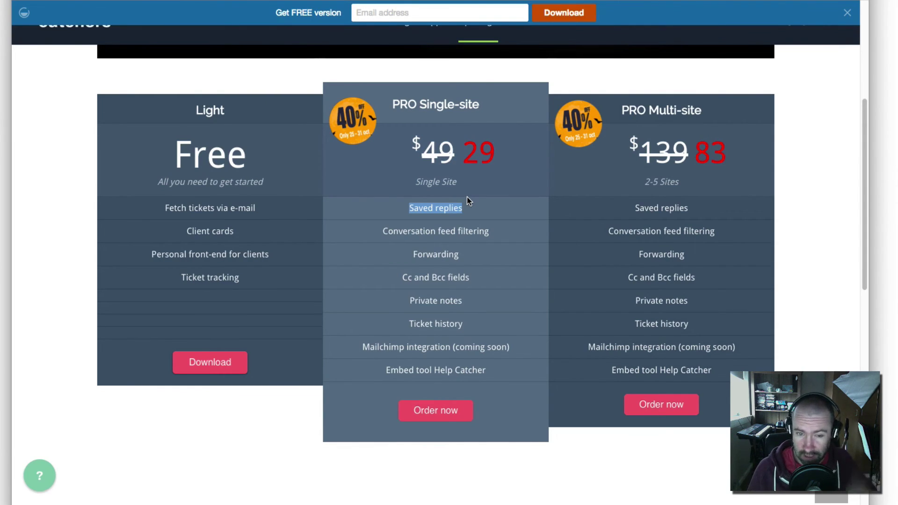
left_click_drag(436, 231, 490, 231)
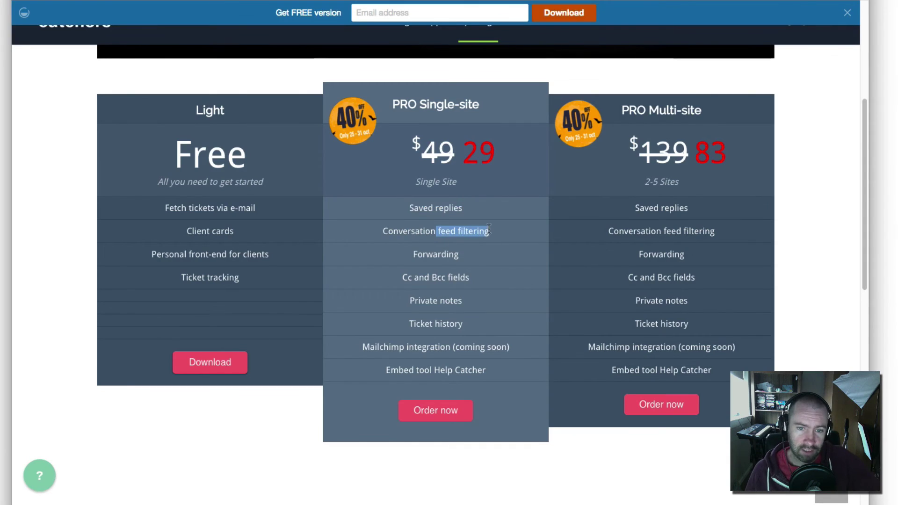
triple_click(471, 253)
triple_click(477, 280)
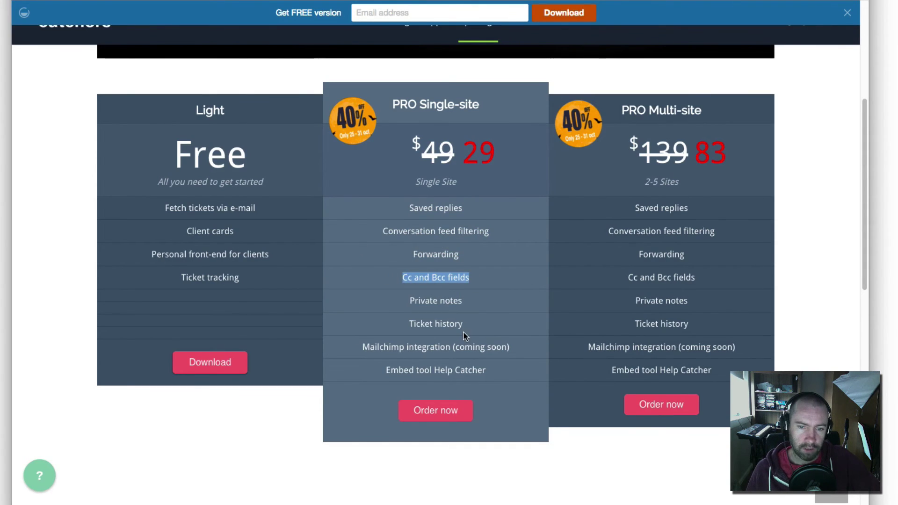
left_click(412, 300)
left_click_drag(421, 323, 458, 323)
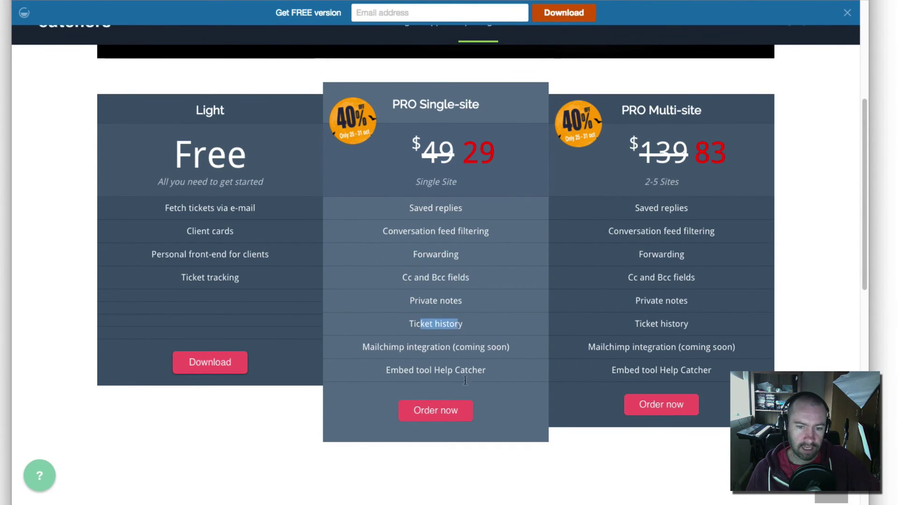
left_click_drag(369, 347, 488, 370)
left_click(449, 348)
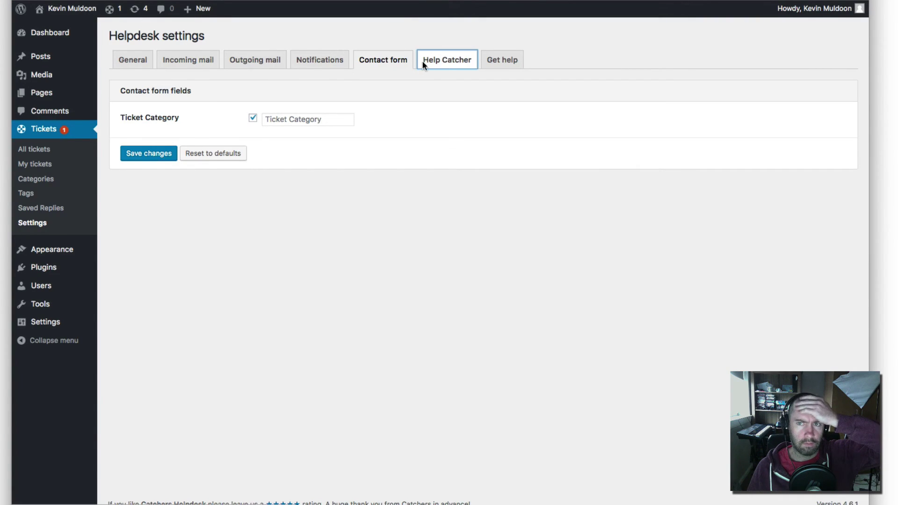
- Open the Help Catcher section of the Helpdesk settings, review its options and enable Help Catcher
left_click(423, 60)
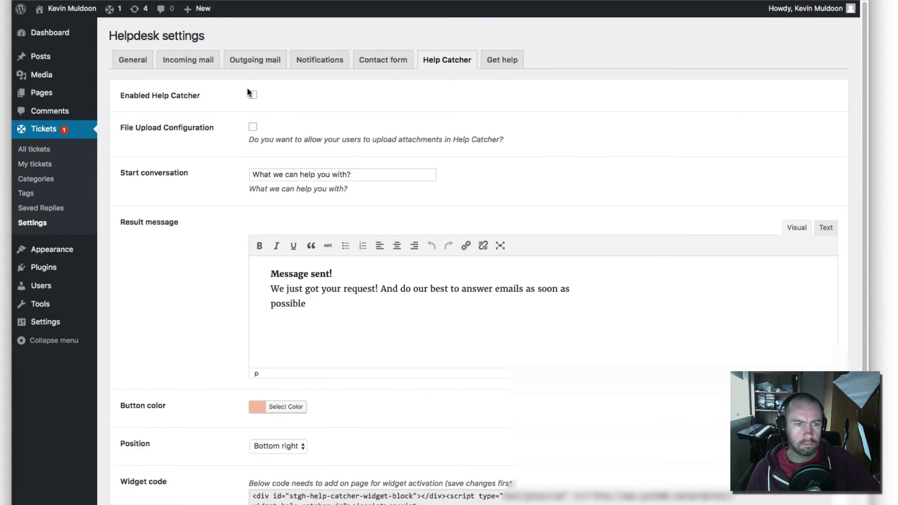
scroll(248, 89, "down", 1)
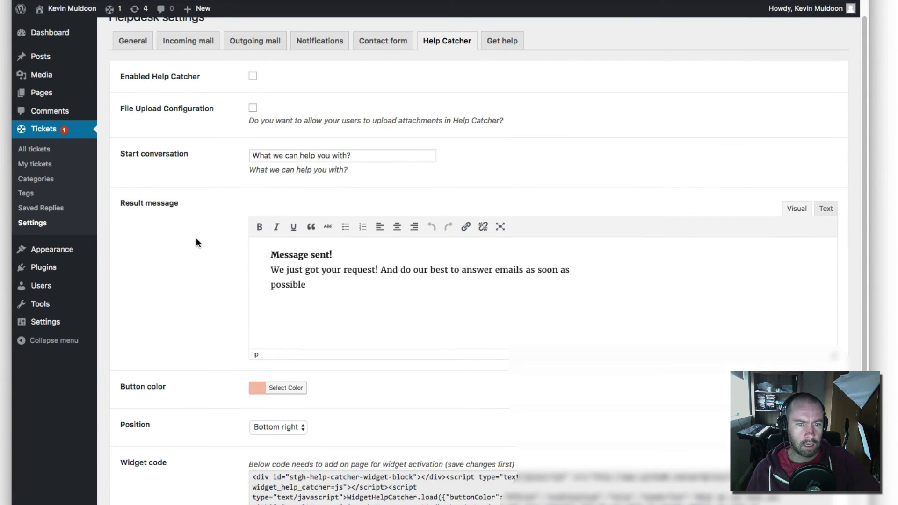
scroll(204, 257, "down", 4)
scroll(208, 269, "up", 5)
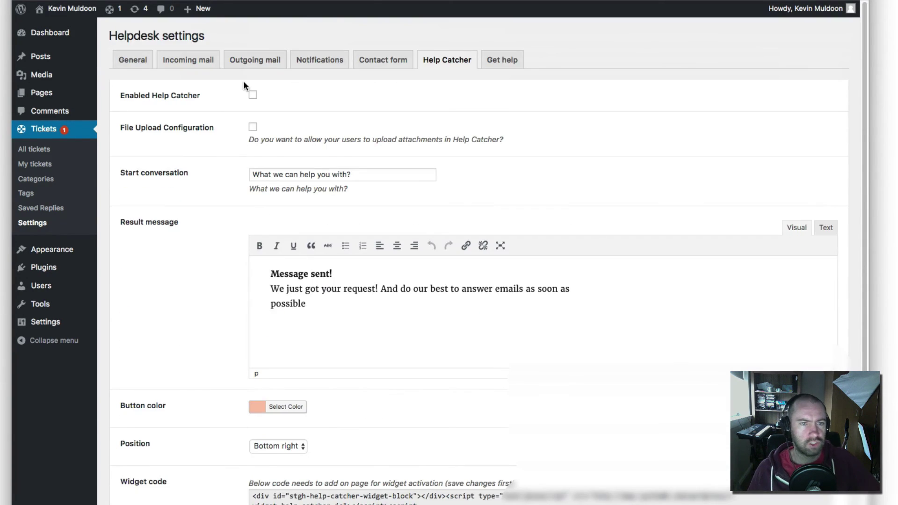
left_click(253, 96)
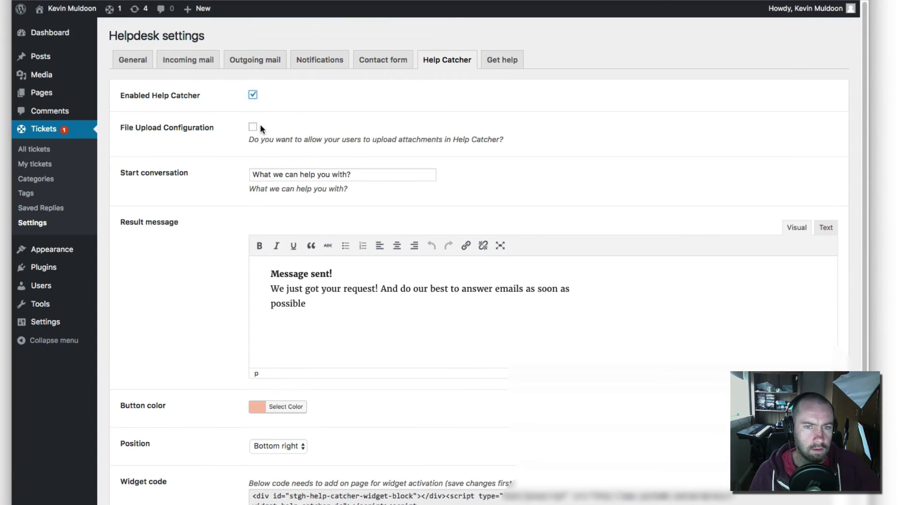
left_click(381, 175)
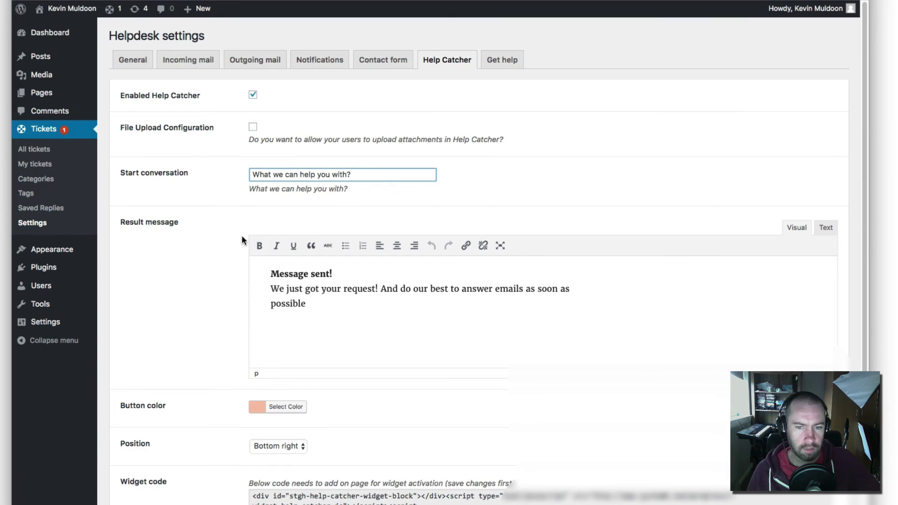
scroll(241, 234, "down", 4)
scroll(241, 234, "up", 4)
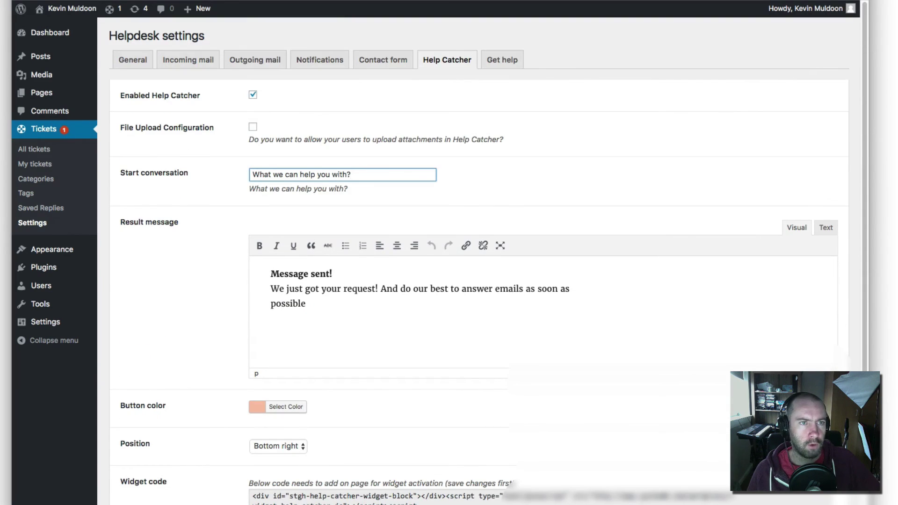
- Switch back to the pricing page, open the Help Catcher widget to examine its contact form, and close it
key("ctrl+Tab")
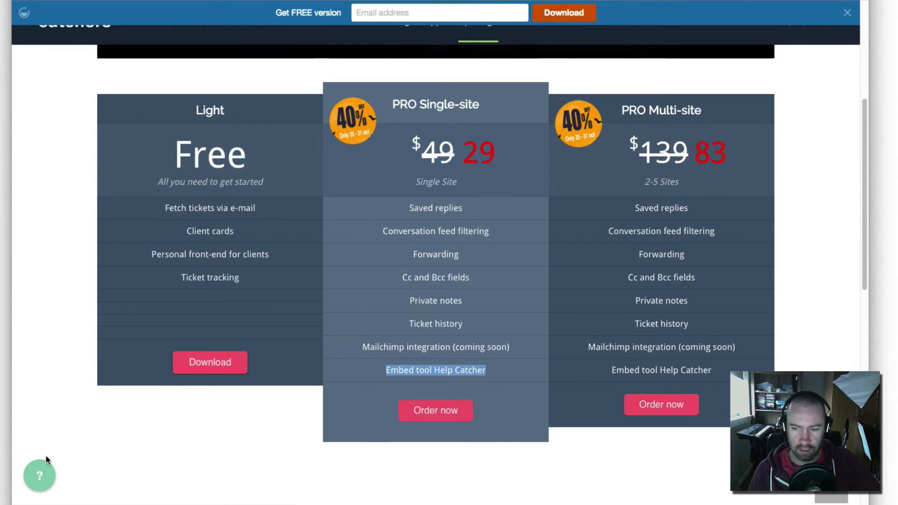
left_click(43, 476)
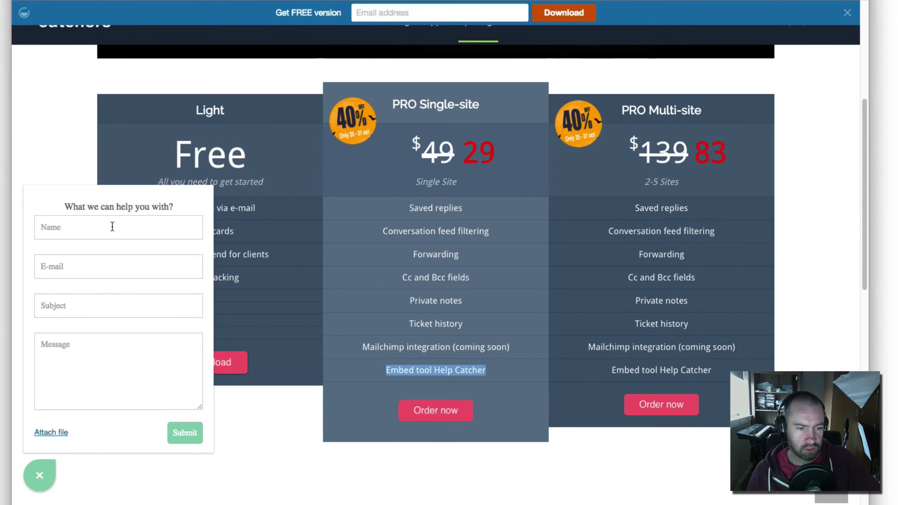
left_click(64, 144)
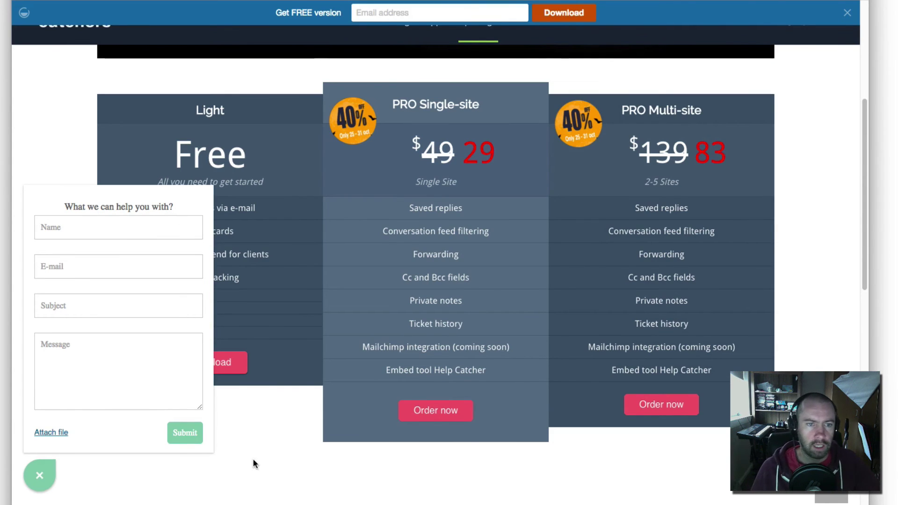
scroll(251, 455, "up", 3)
scroll(251, 456, "down", 9)
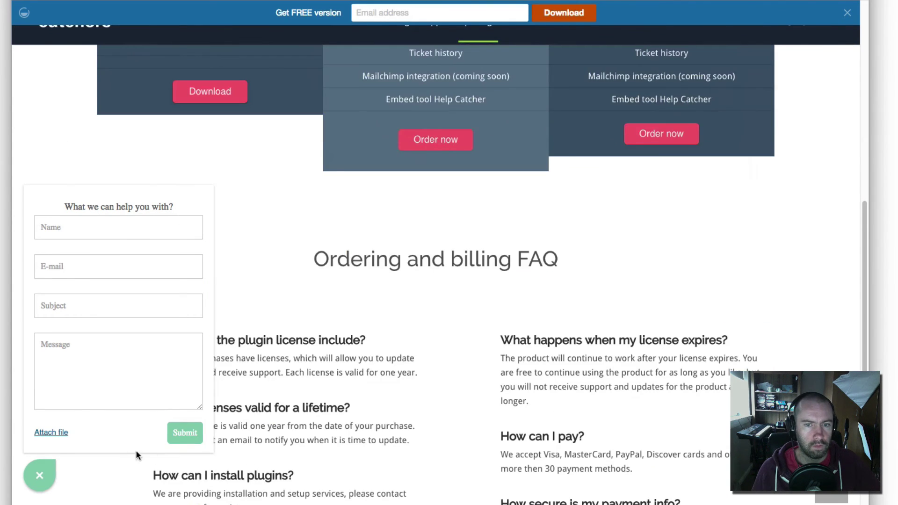
left_click(39, 470)
- Compare the regular and discounted prices of the PRO Single-site plan
scroll(385, 263, "up", 9)
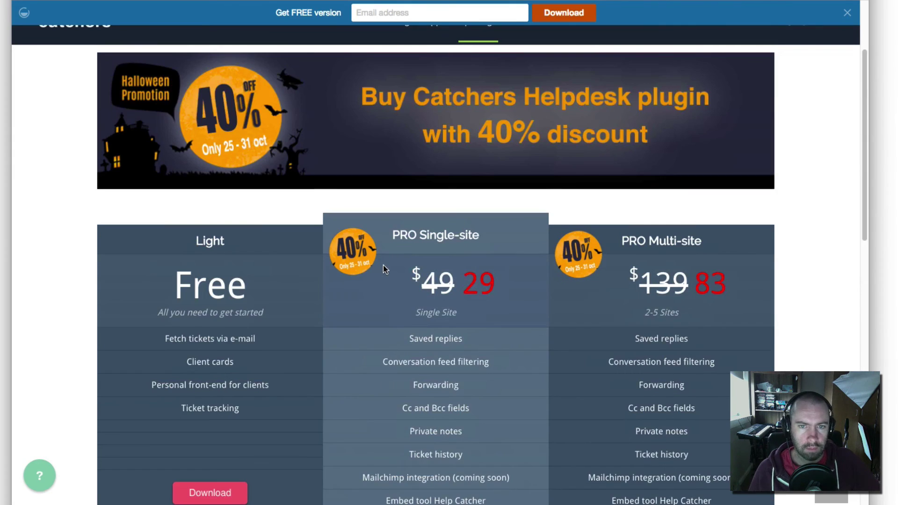
scroll(384, 264, "down", 2)
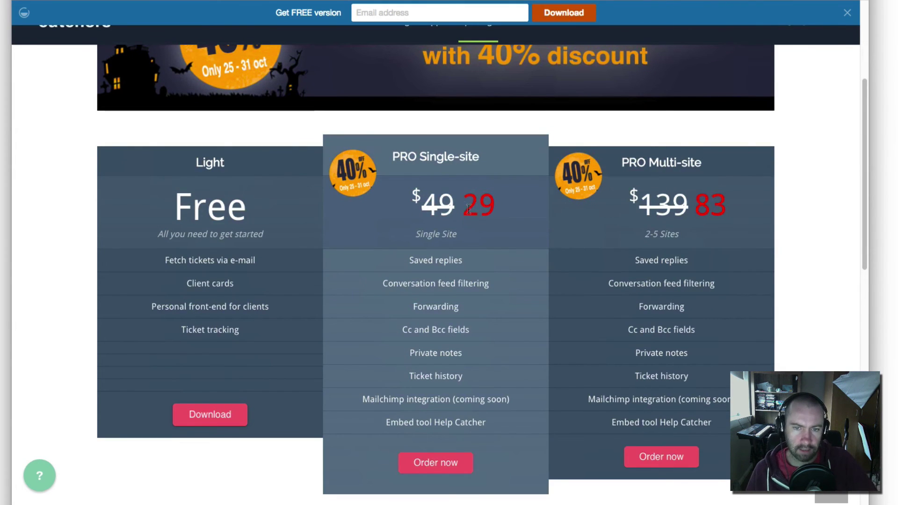
left_click_drag(466, 205, 489, 204)
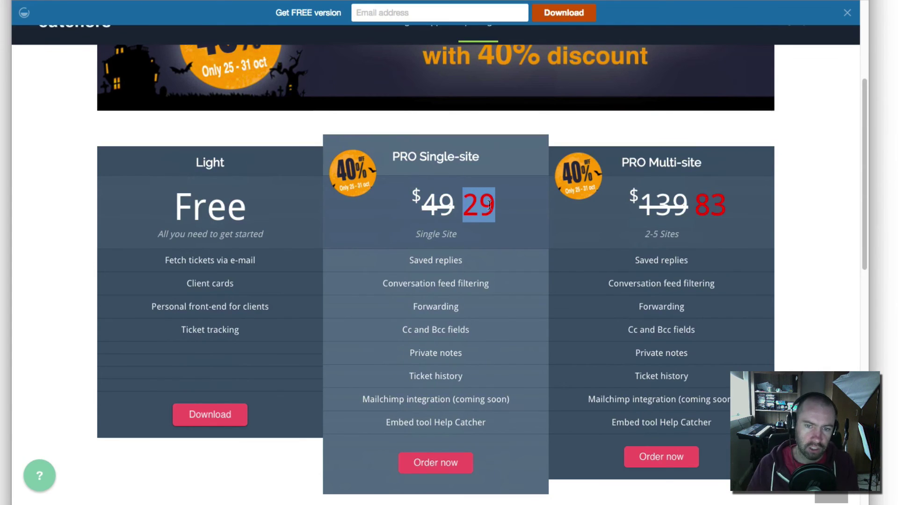
double_click(453, 209)
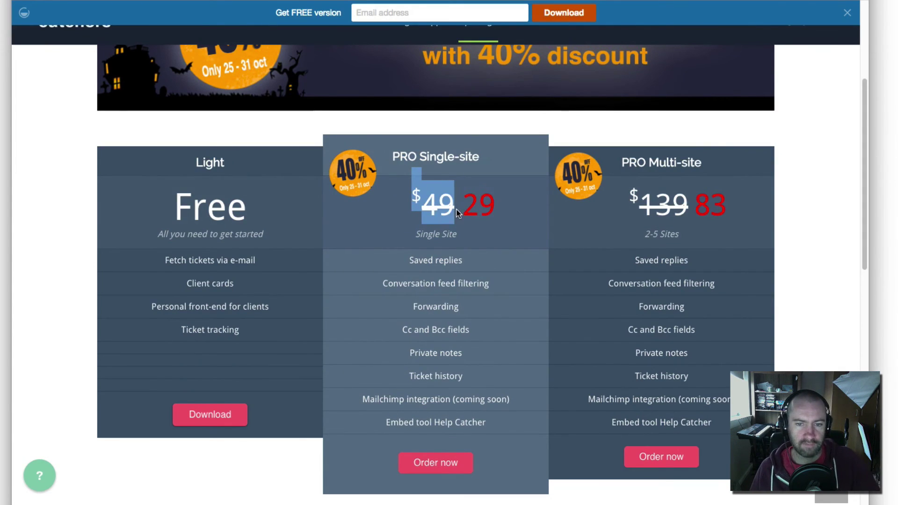
left_click_drag(463, 214, 490, 213)
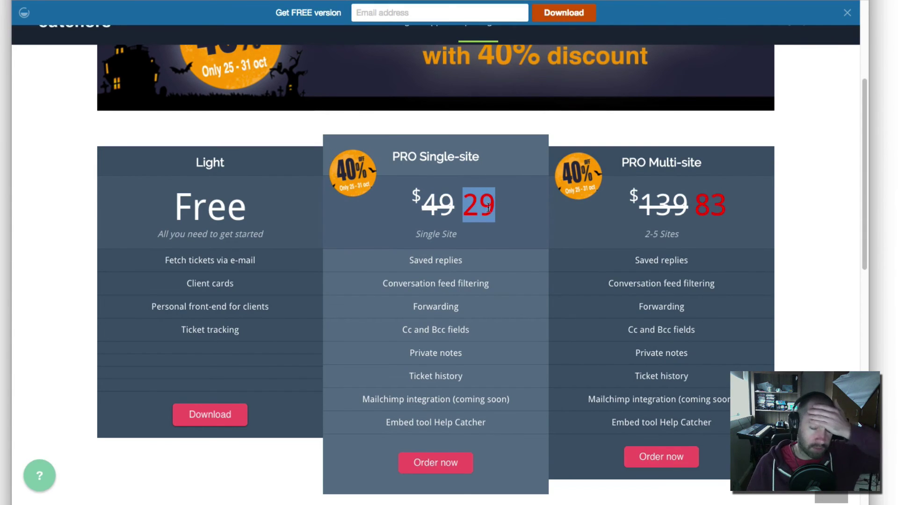
- Check how many sites the PRO Multi-site plan covers and compare it with the discounted Single-site price
left_click(650, 236)
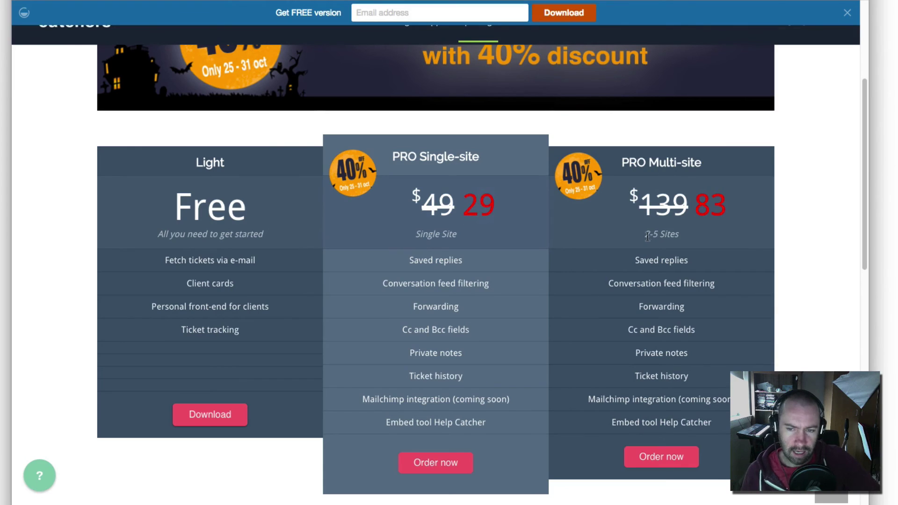
left_click_drag(645, 236, 658, 236)
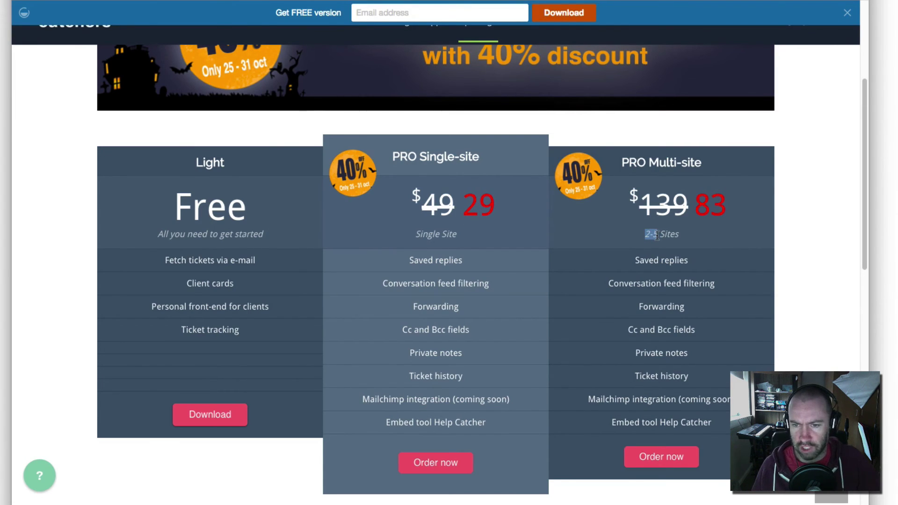
left_click_drag(644, 235, 650, 236)
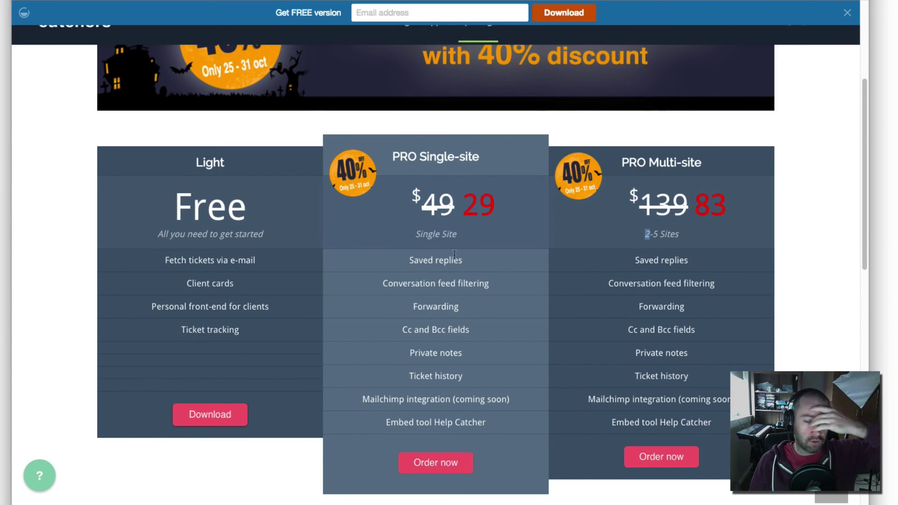
left_click_drag(486, 231, 491, 209)
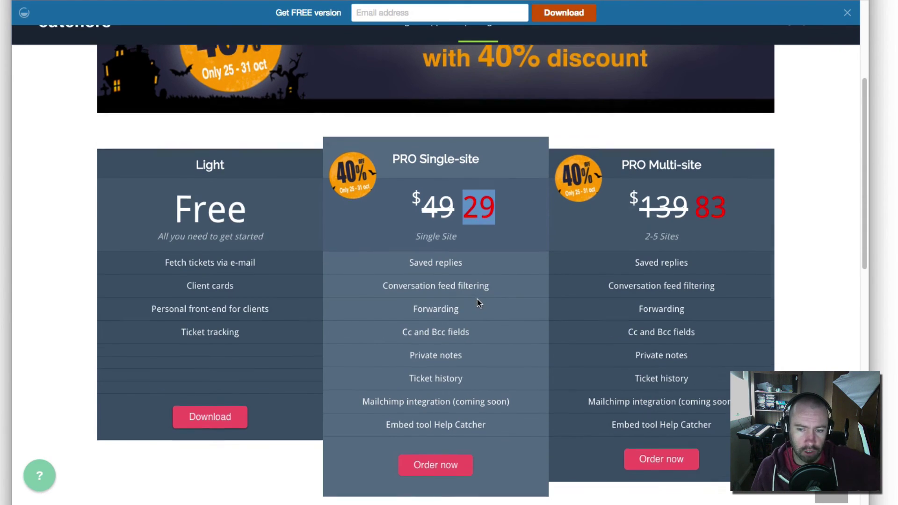
- Look over the Ordering and billing FAQ on licenses and payment, and return to the pricing plans
scroll(478, 302, "up", 4)
scroll(478, 302, "down", 17)
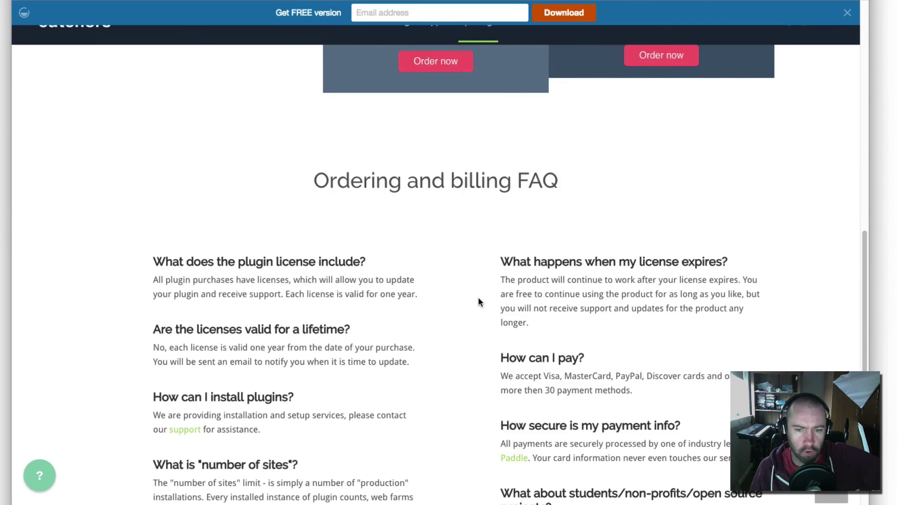
scroll(478, 297, "up", 10)
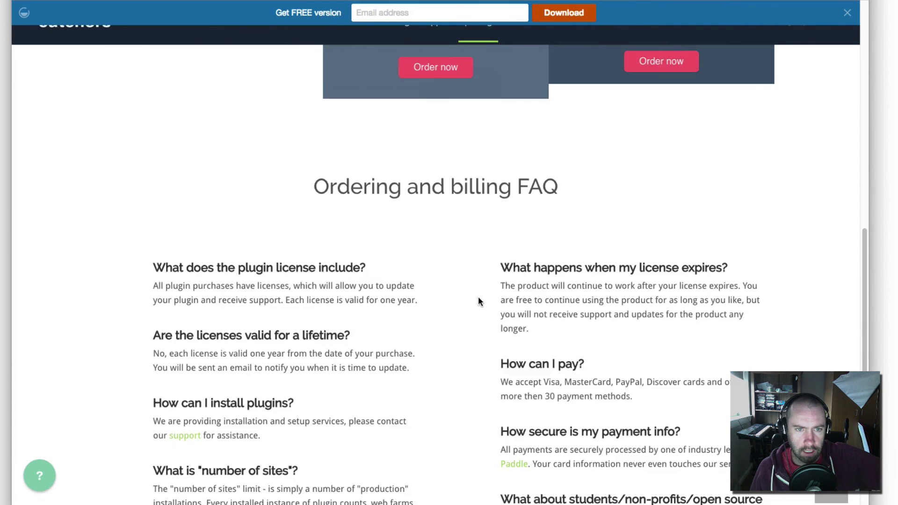
scroll(478, 301, "up", 5)
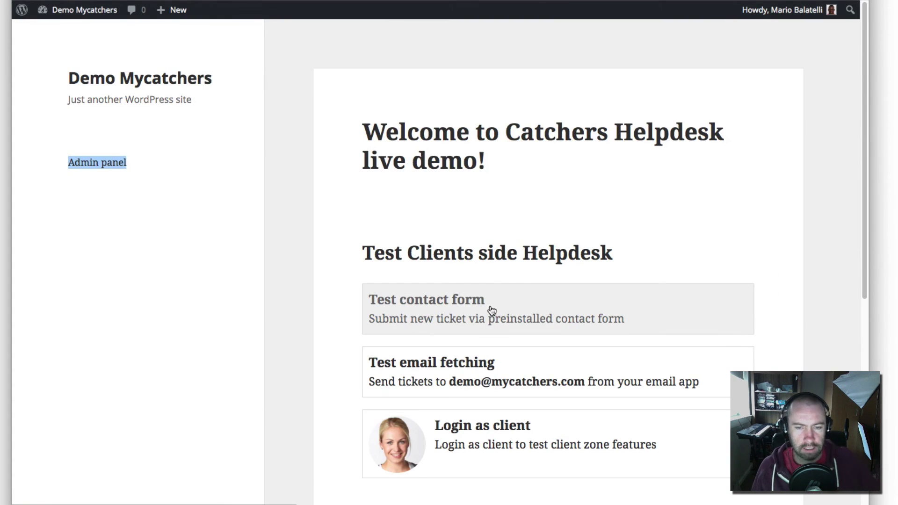
- Open the test contact form in the Catchers Helpdesk live demo and check its email field
left_click(491, 313)
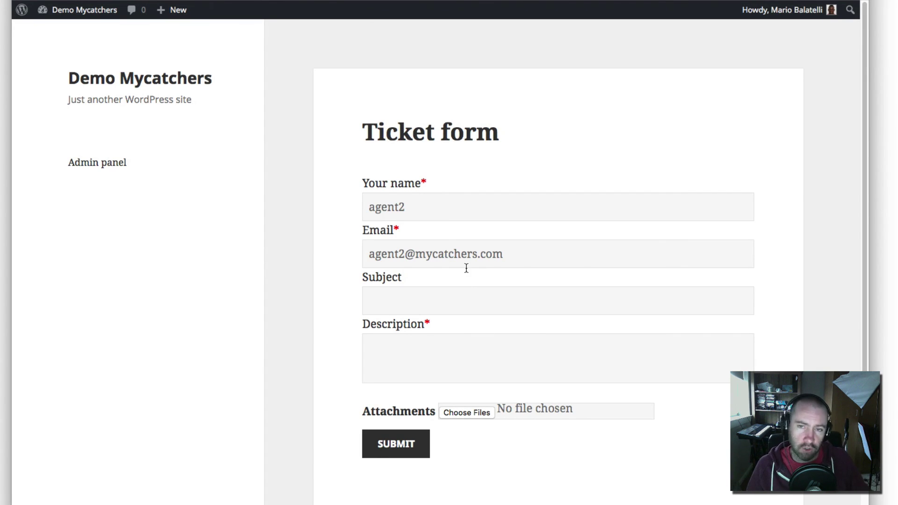
left_click(522, 257)
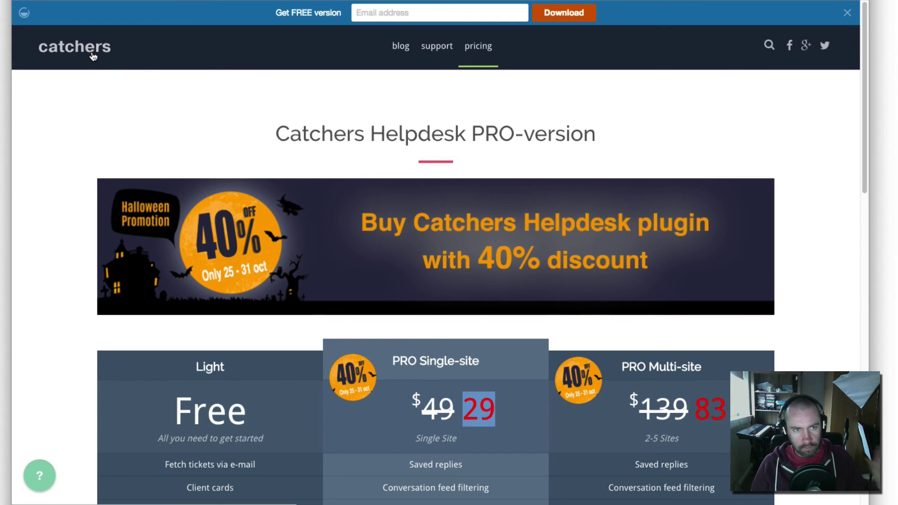
- Open the Catchers home page and check the plugin's title there and on its WordPress.org listing
left_click(93, 56)
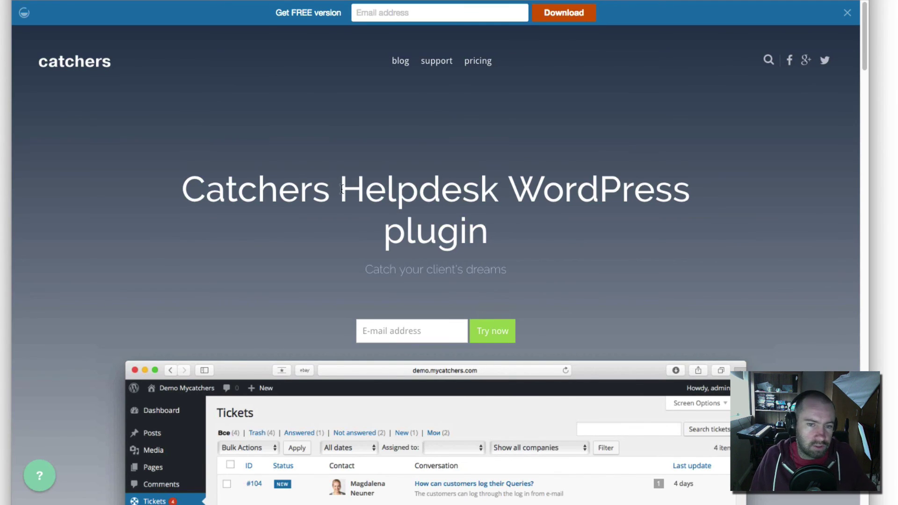
left_click_drag(183, 185, 497, 238)
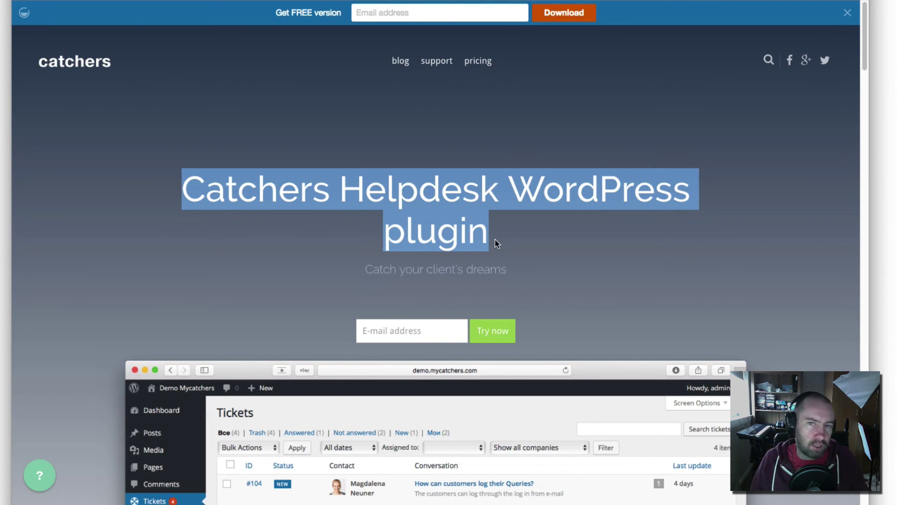
left_click(492, 242)
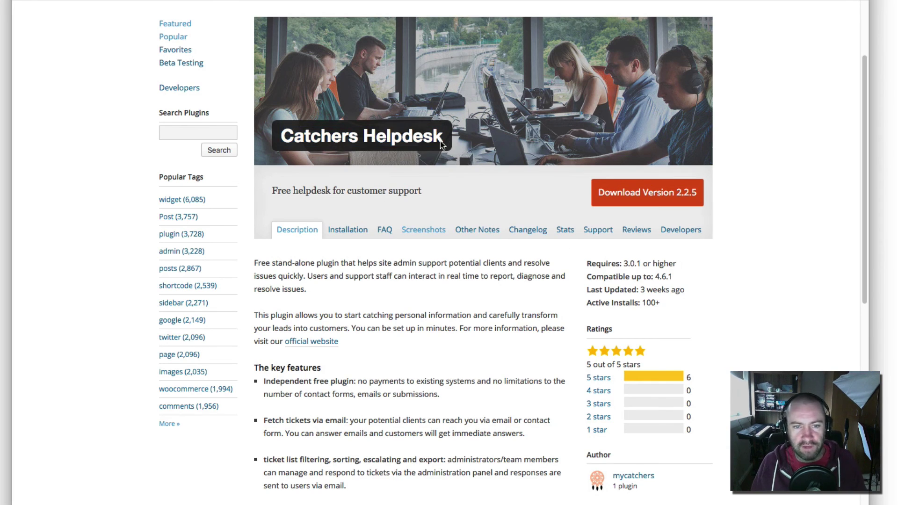
left_click_drag(444, 141, 274, 134)
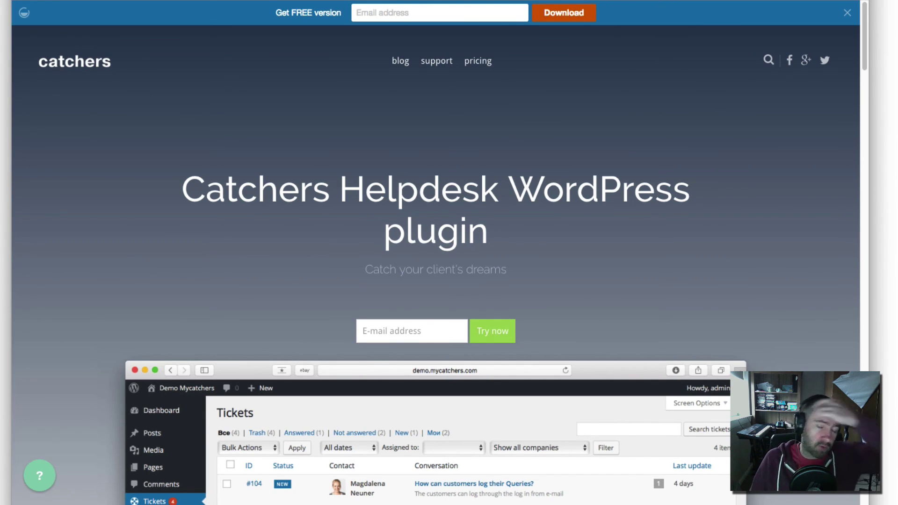
- Switch to the live demo's admin area and go from the open ticket to the list of all tickets
key("ctrl+Tab")
key("ctrl+Tab")
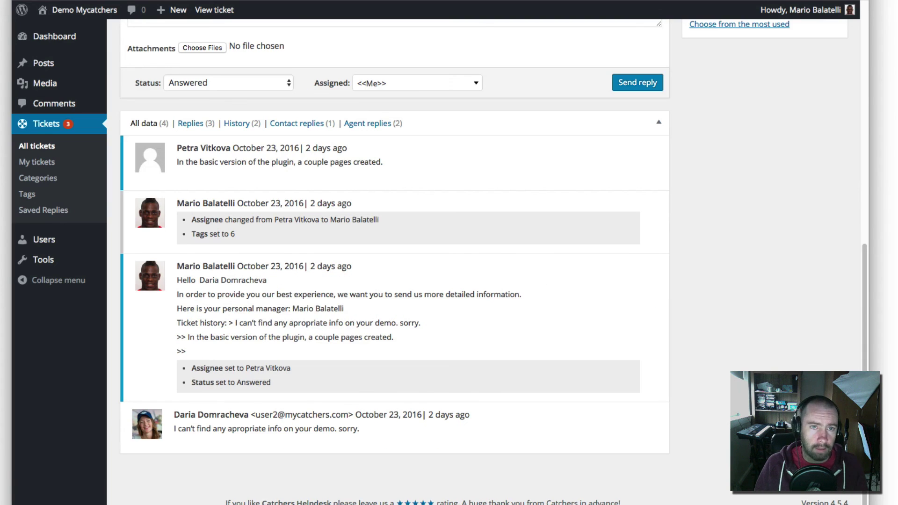
scroll(182, 253, "up", 10)
left_click(46, 147)
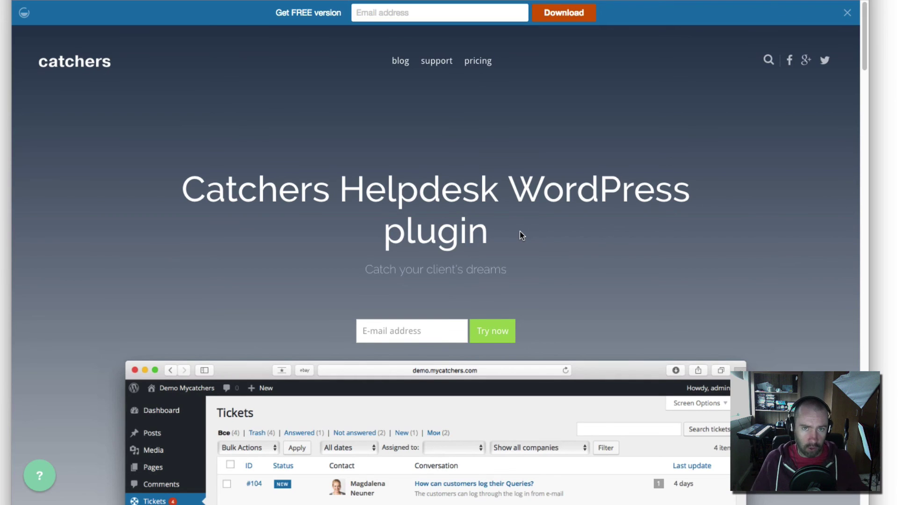
- Look over the Catchers home page again, down to the Tickets list screenshot
scroll(506, 297, "down", 10)
scroll(506, 297, "up", 10)
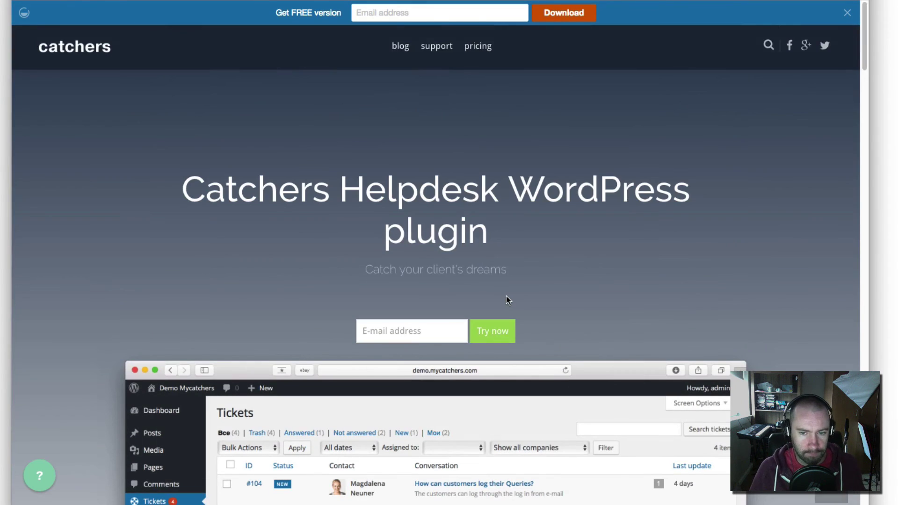
scroll(509, 299, "down", 5)
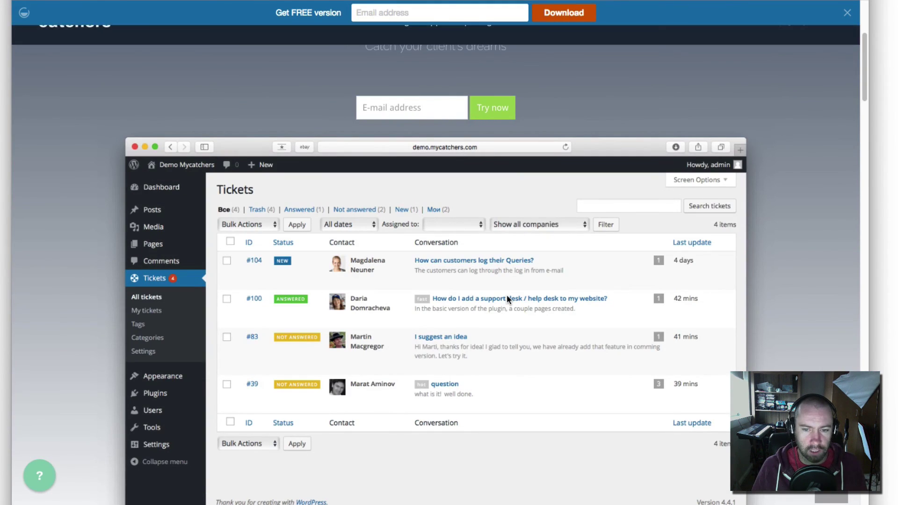